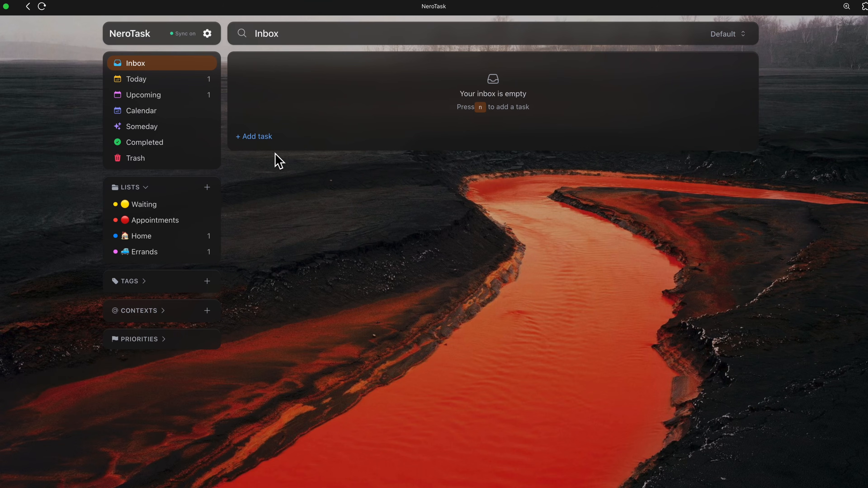
Add a recurring inbox task "Go to the gym" scheduled every Mon, Wed, Fri at 8pm
{"action": "type", "text": "n"}
{"action": "type", "text": "Go to th"}
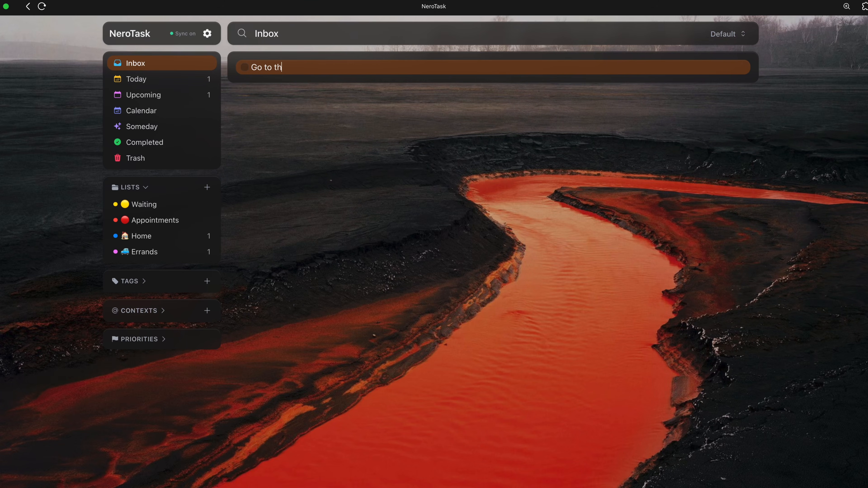
{"action": "type", "text": "e gym every mon, wed,"}
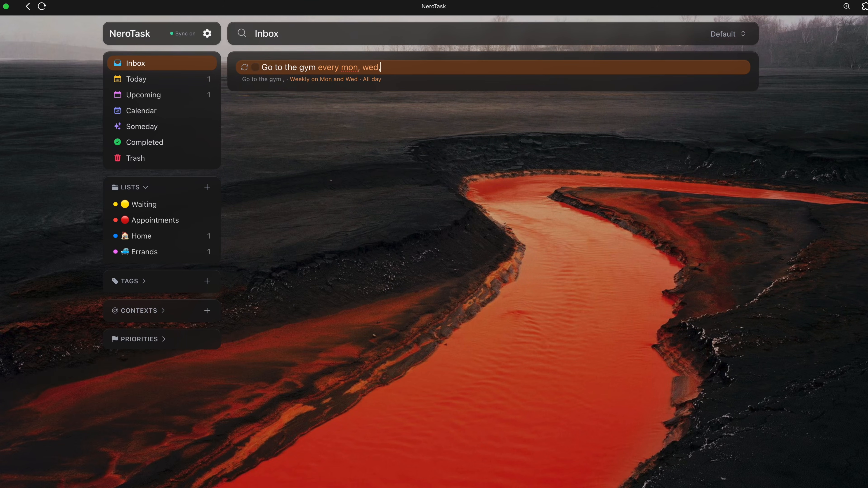
{"action": "type", "text": " fri at 8pm"}
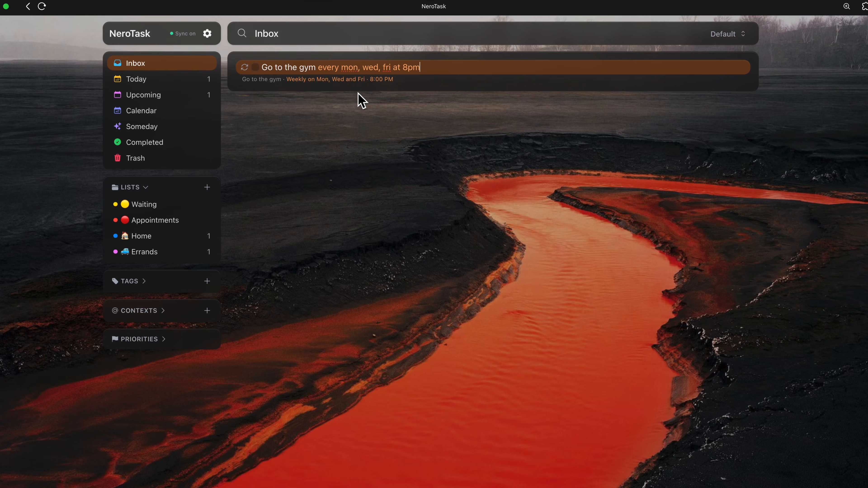
{"action": "key", "text": "Return"}
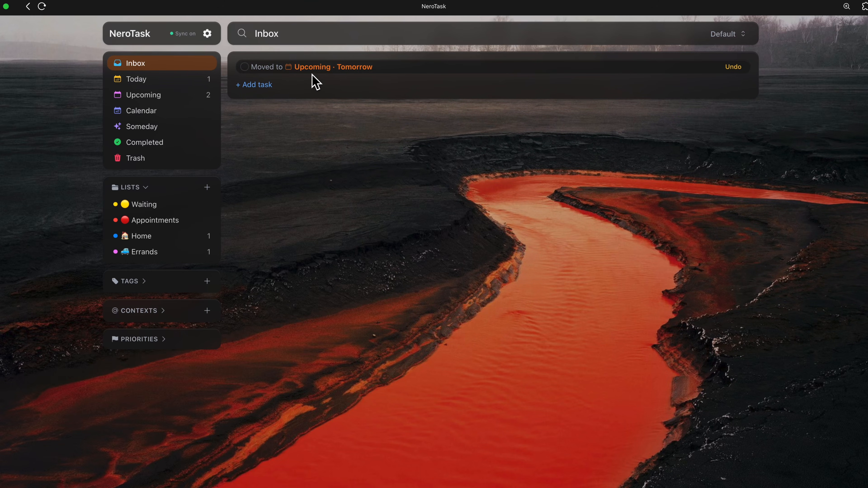
In the upcoming task Fix the deck, add the bullet "Additional notes here." under "Add some more notes" and check that item off
{"action": "left_click", "coordinate": [338, 69]}
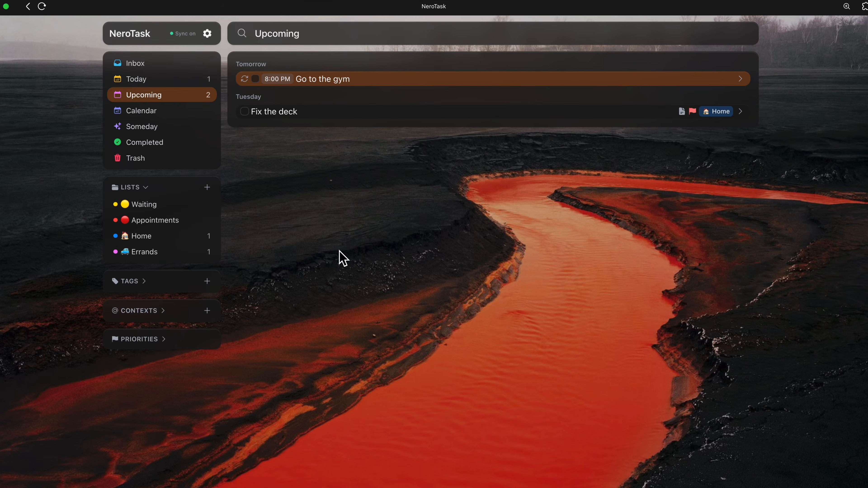
{"action": "left_click", "coordinate": [740, 112]}
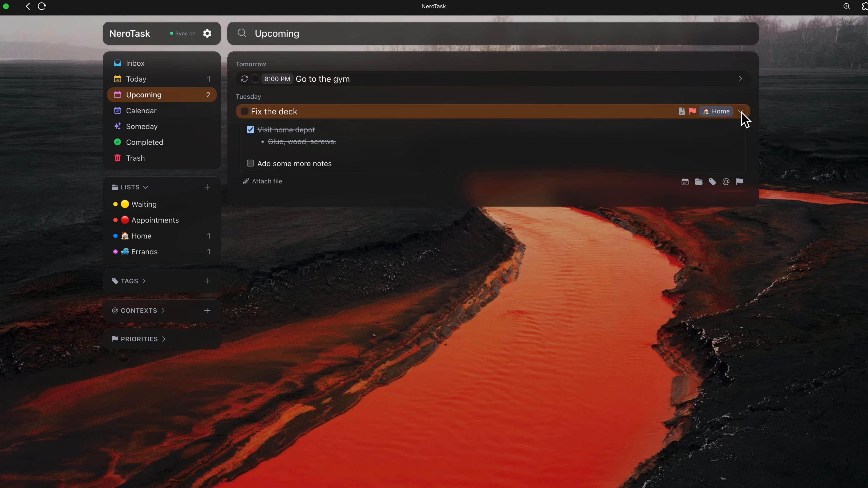
{"action": "left_click", "coordinate": [251, 163]}
{"action": "left_click", "coordinate": [250, 163]}
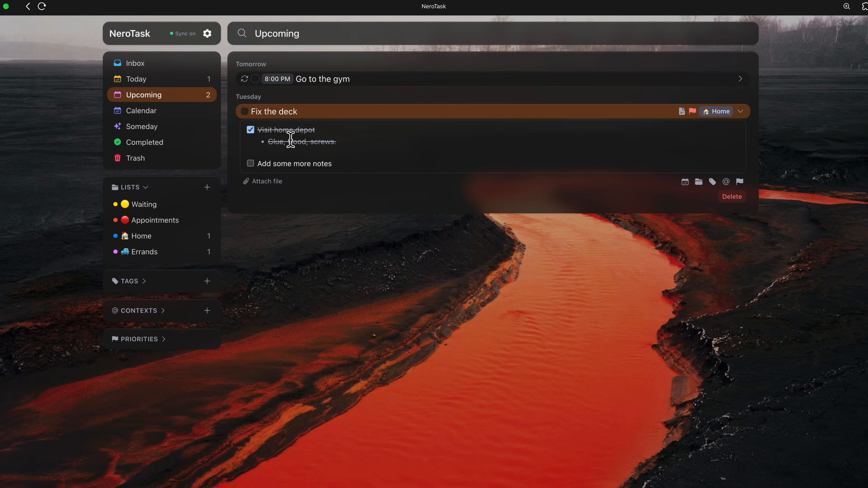
{"action": "left_click", "coordinate": [353, 157]}
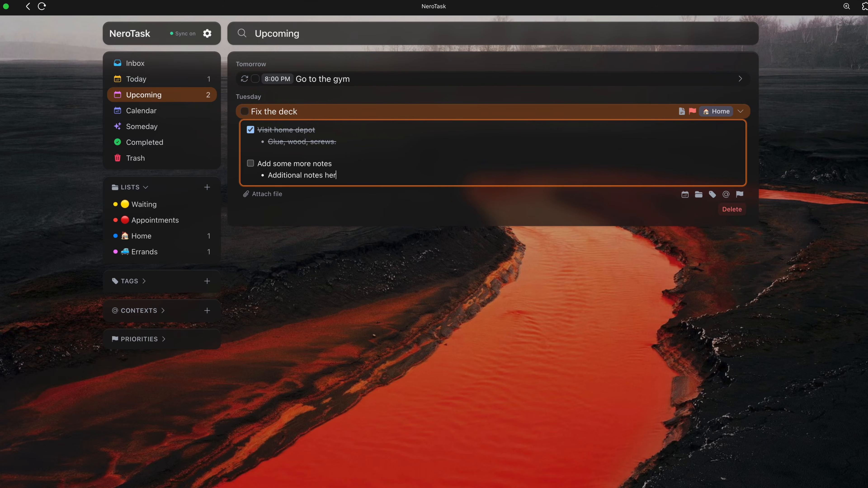
{"action": "left_click", "coordinate": [251, 163]}
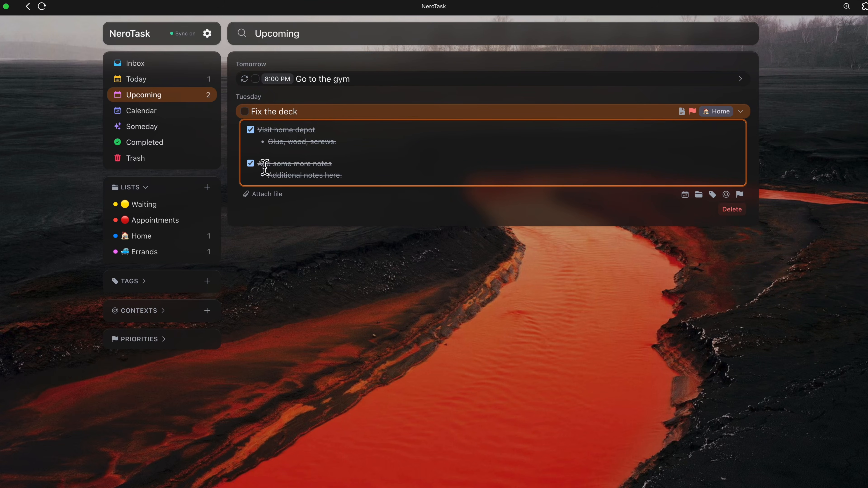
{"action": "left_click", "coordinate": [390, 201]}
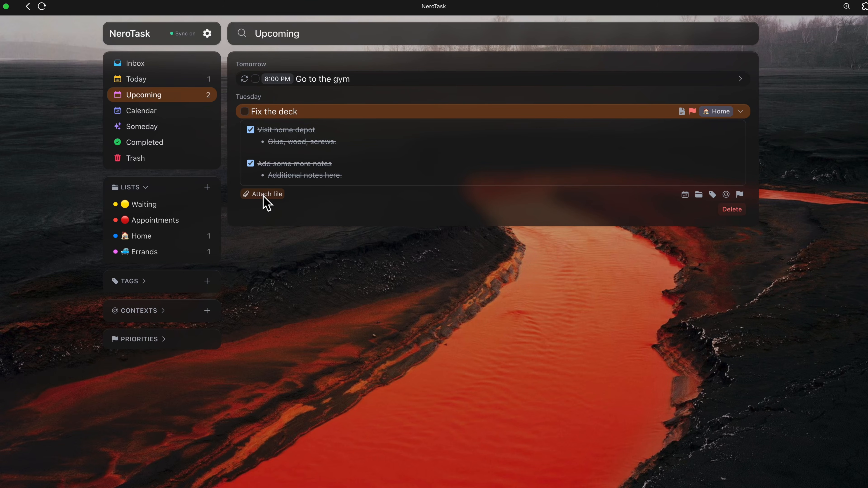
Attach the image vDzJh5x.jpeg to the Fix the deck task and preview the attachment
{"action": "left_click", "coordinate": [270, 198]}
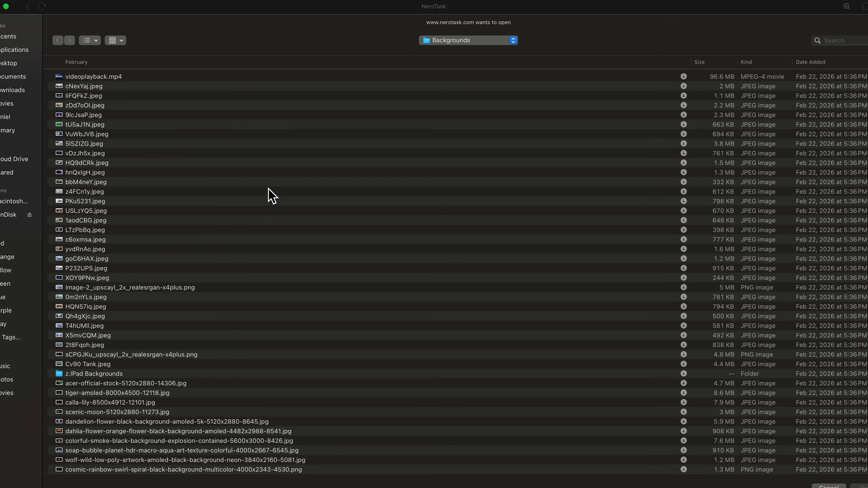
{"action": "double_click", "coordinate": [130, 159]}
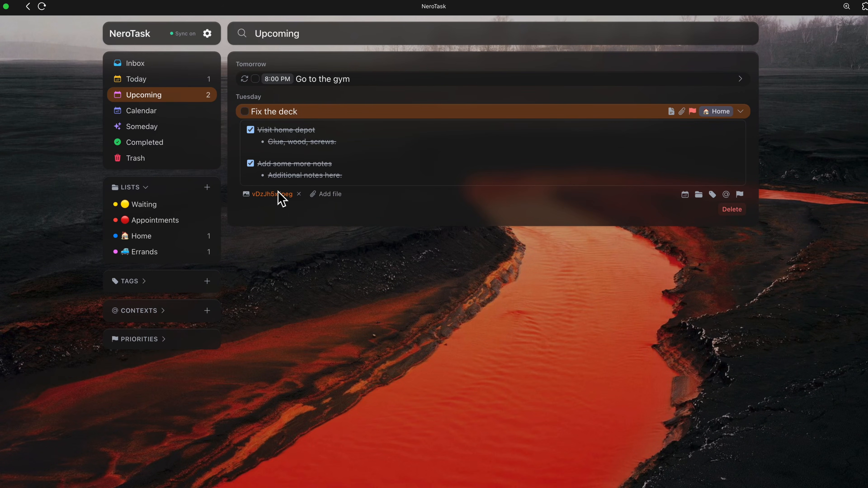
{"action": "left_click", "coordinate": [270, 197]}
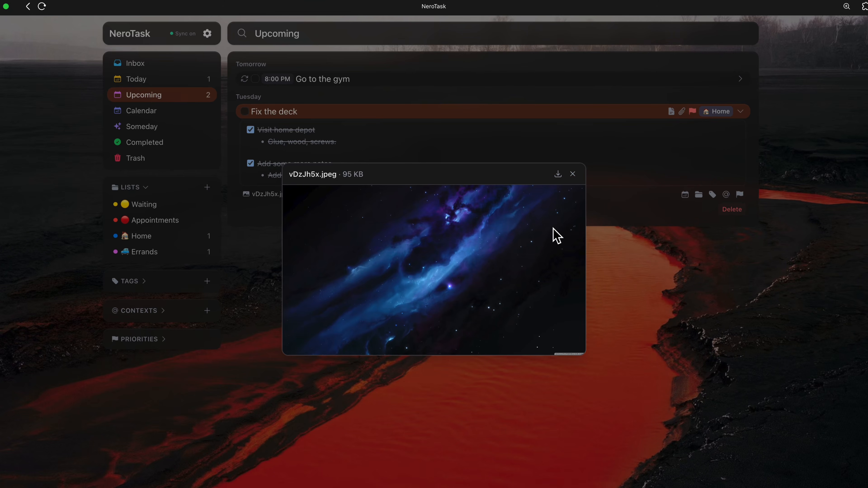
{"action": "left_click", "coordinate": [553, 237]}
{"action": "left_click", "coordinate": [542, 236]}
{"action": "left_click", "coordinate": [573, 174]}
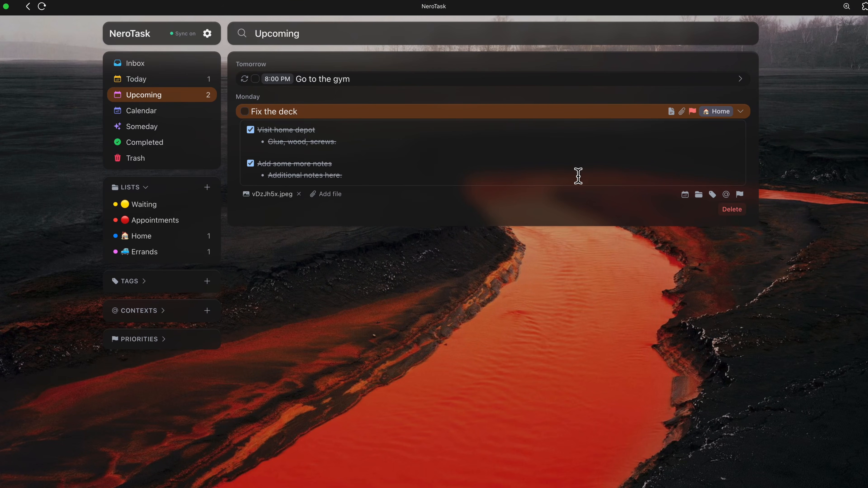
Reschedule the Fix the deck task to June 26, 2026 as an all-day task
{"action": "left_click", "coordinate": [685, 194]}
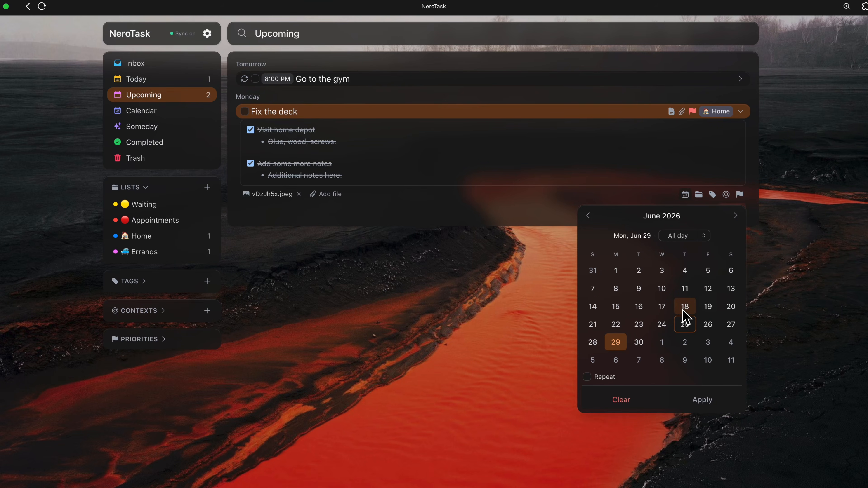
{"action": "left_click", "coordinate": [707, 325]}
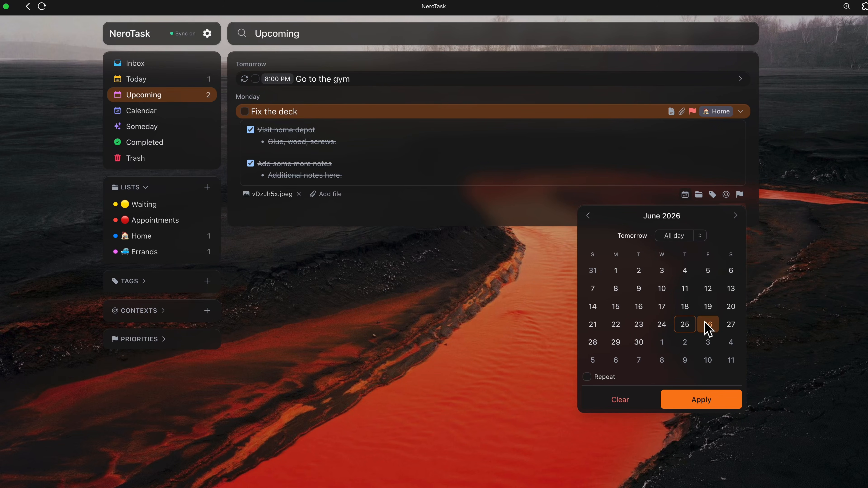
{"action": "left_click", "coordinate": [702, 398]}
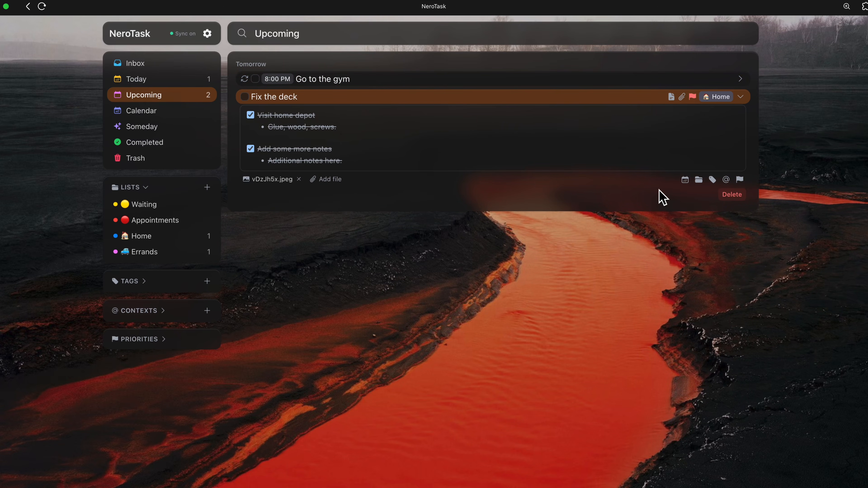
Schedule the Fix the deck task as a multi-day task spanning June 28 to 30, 2026
{"action": "left_click", "coordinate": [684, 180]}
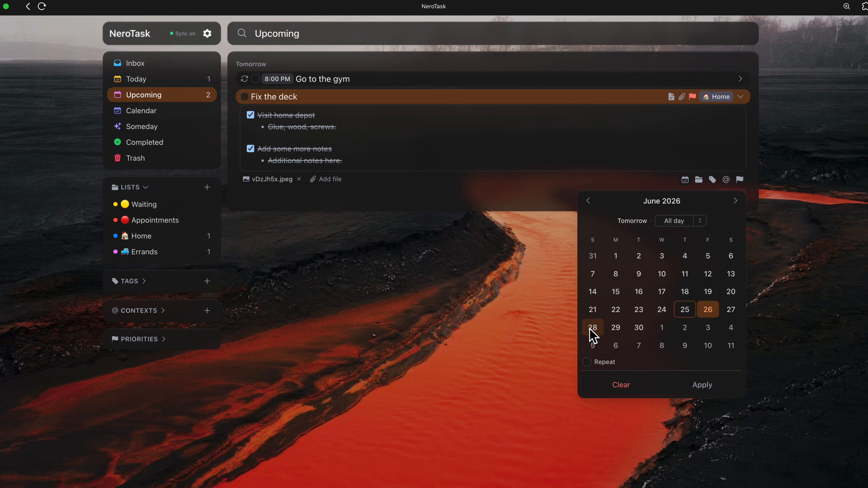
{"action": "left_click", "coordinate": [591, 328]}
{"action": "left_click", "coordinate": [642, 329]}
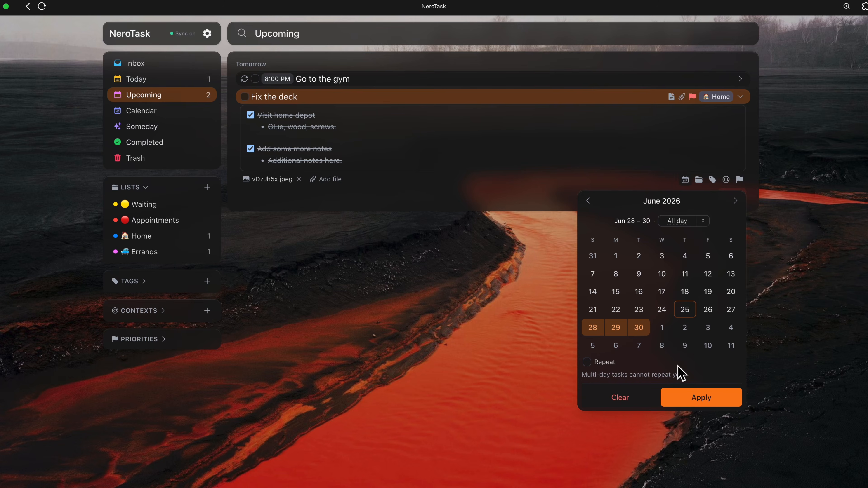
{"action": "left_click", "coordinate": [701, 398]}
Check the list, tag and context choices for the Fix the deck task and set its priority to Medium
{"action": "left_click", "coordinate": [699, 195]}
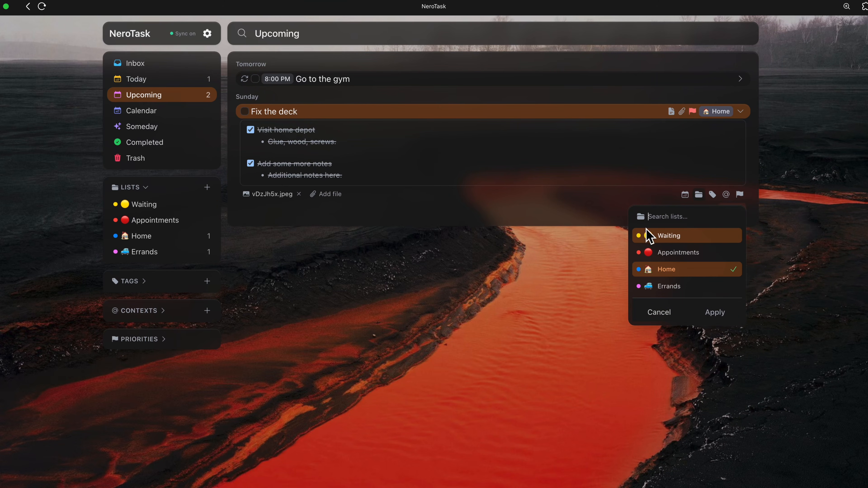
{"action": "left_click", "coordinate": [712, 195]}
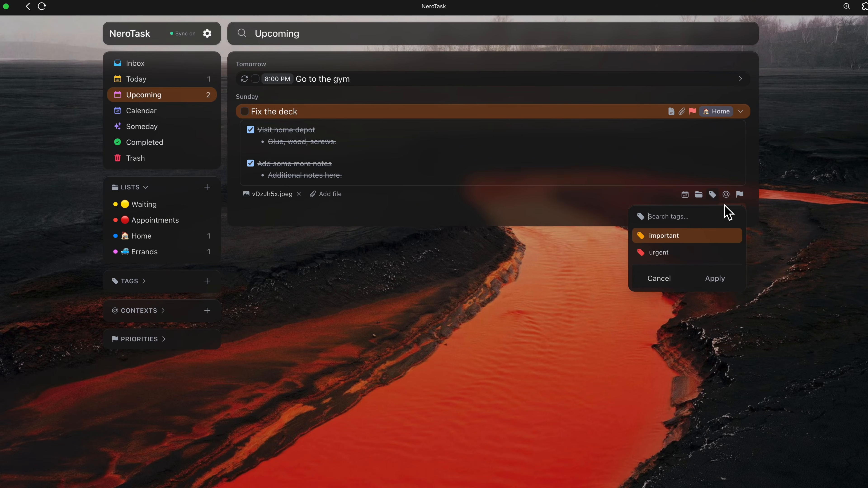
{"action": "left_click", "coordinate": [725, 194]}
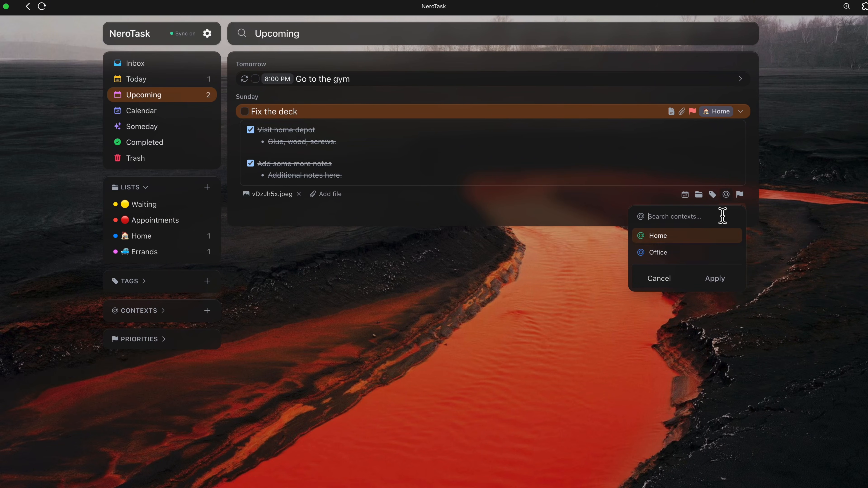
{"action": "left_click", "coordinate": [740, 195]}
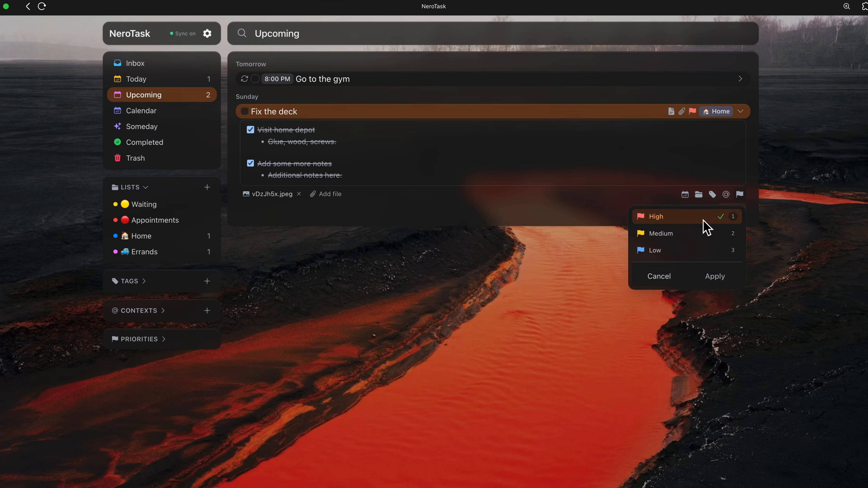
{"action": "left_click", "coordinate": [705, 235]}
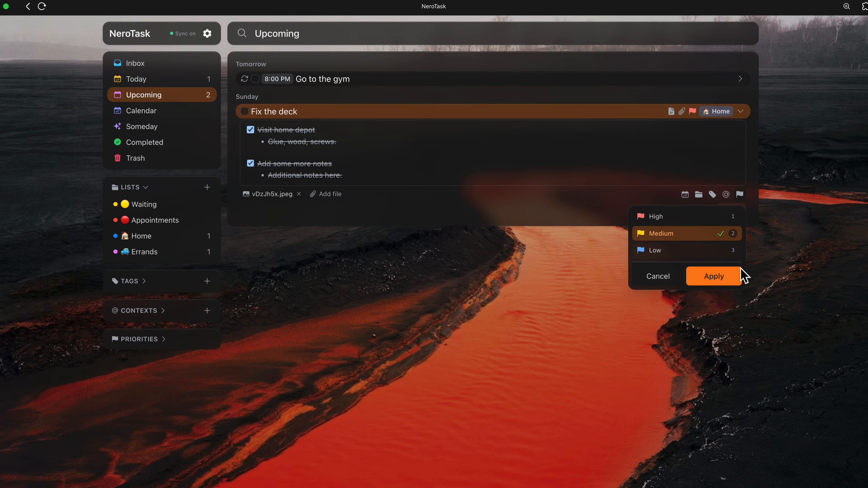
{"action": "left_click", "coordinate": [738, 277]}
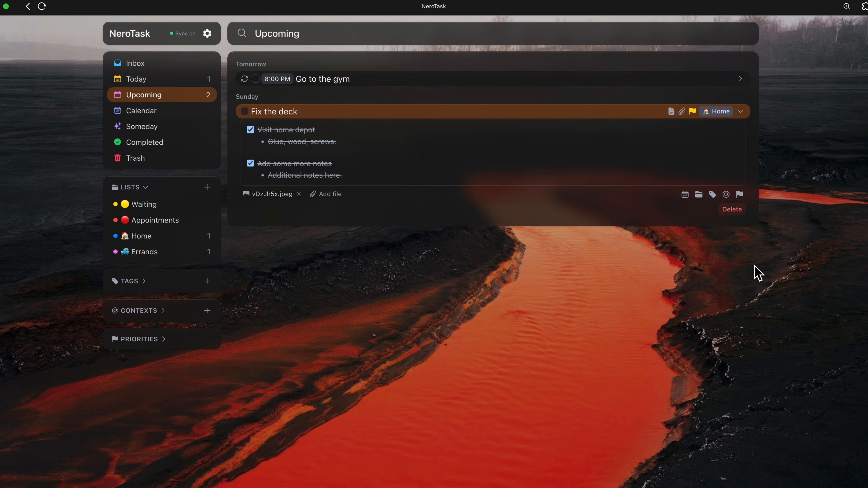
Assign the tag "important" to the Fix the deck task
{"action": "left_click", "coordinate": [699, 196]}
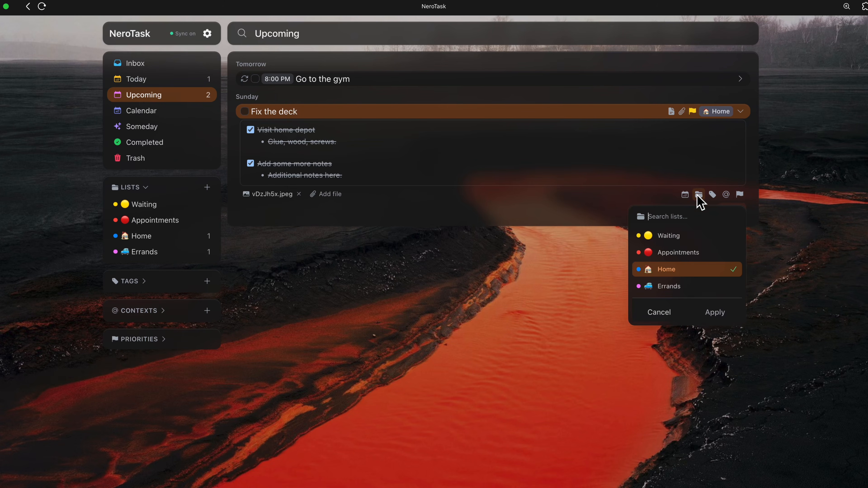
{"action": "left_click", "coordinate": [699, 195]}
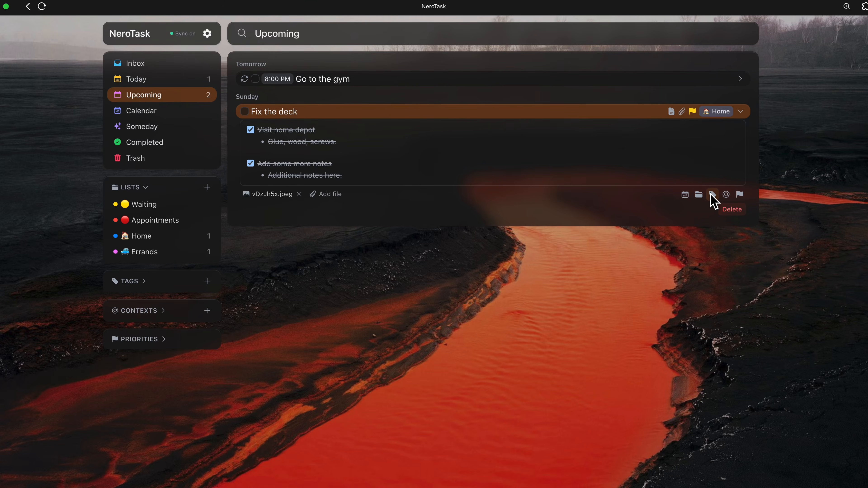
{"action": "left_click", "coordinate": [712, 194]}
{"action": "left_click", "coordinate": [725, 194]}
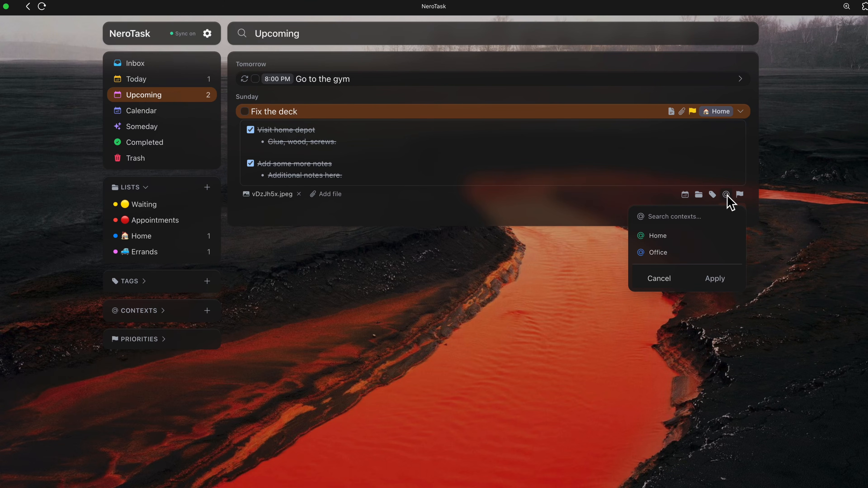
{"action": "left_click", "coordinate": [712, 195]}
{"action": "left_click", "coordinate": [700, 236]}
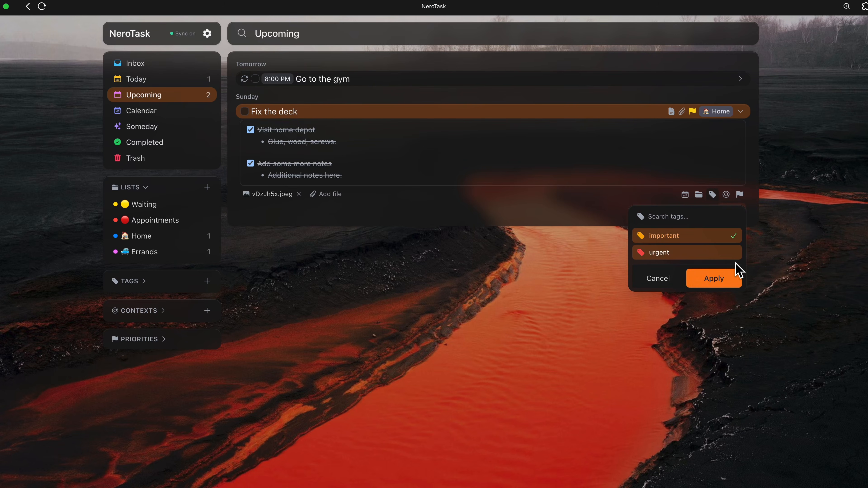
{"action": "left_click", "coordinate": [708, 278]}
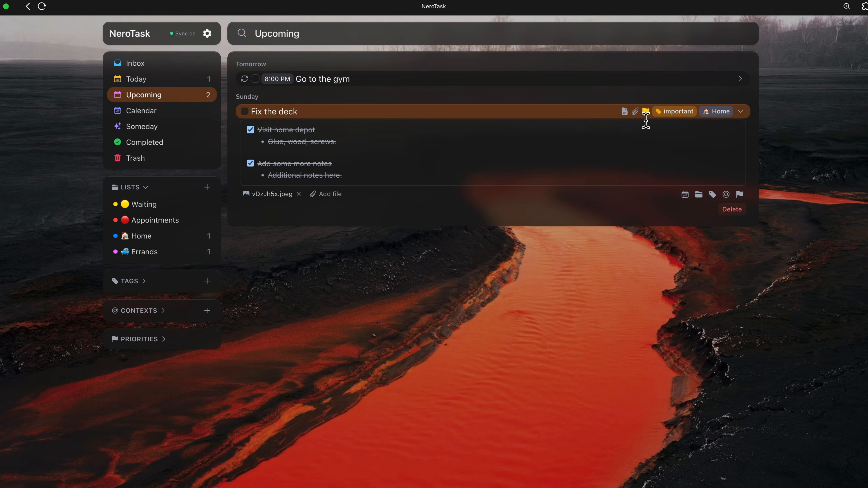
Sort the Medium priority view by list and open the Home list from its group heading
{"action": "left_click", "coordinate": [717, 111]}
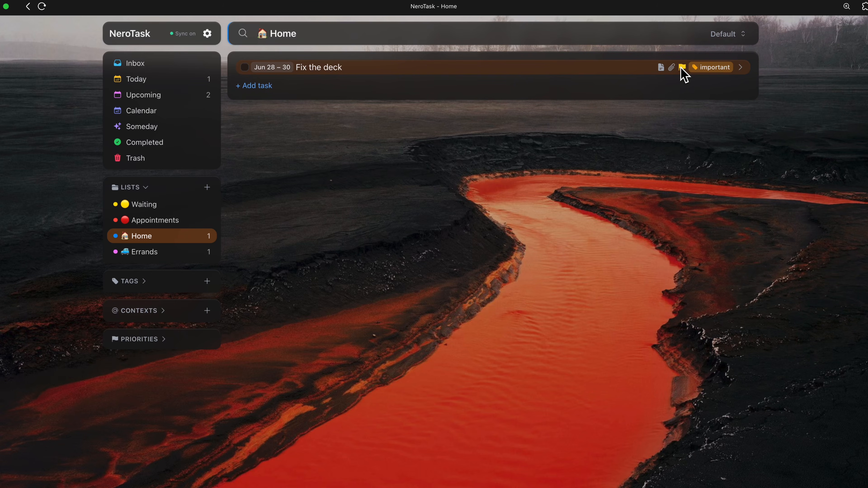
{"action": "left_click", "coordinate": [681, 68]}
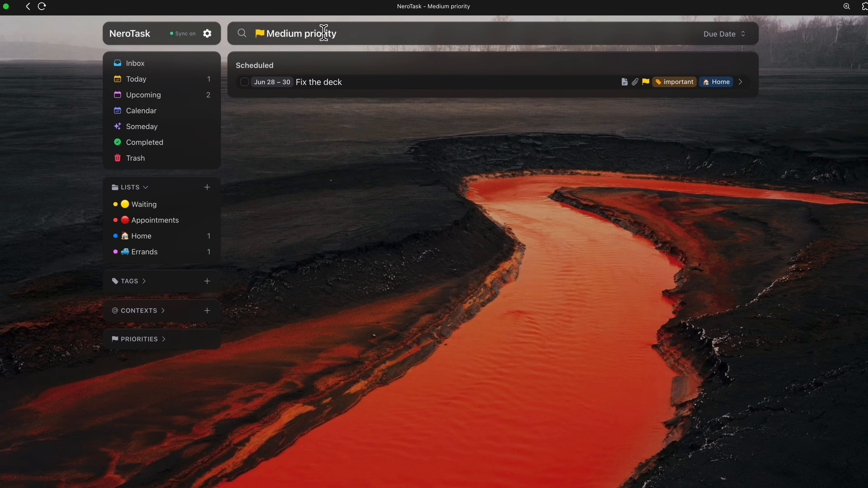
{"action": "left_click", "coordinate": [738, 37]}
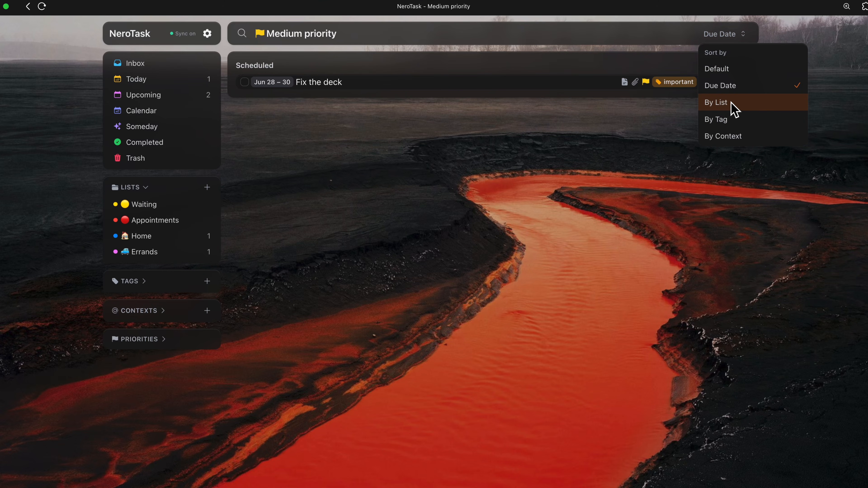
{"action": "left_click", "coordinate": [734, 109]}
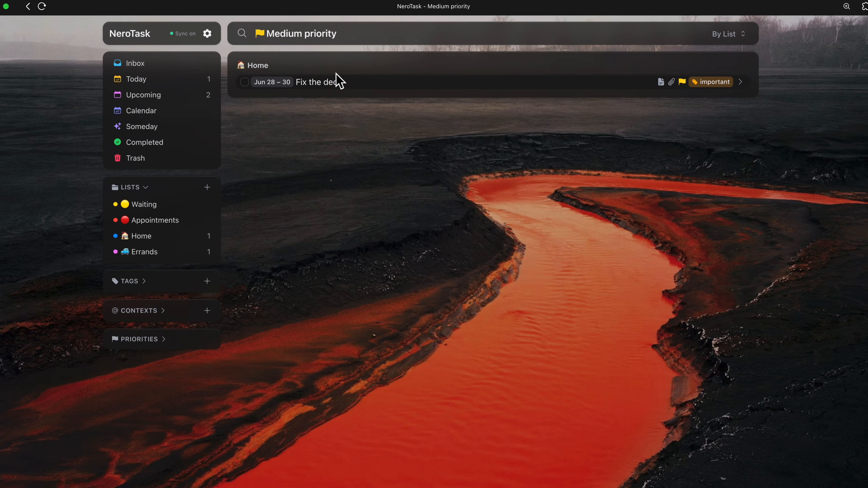
{"action": "left_click", "coordinate": [260, 67]}
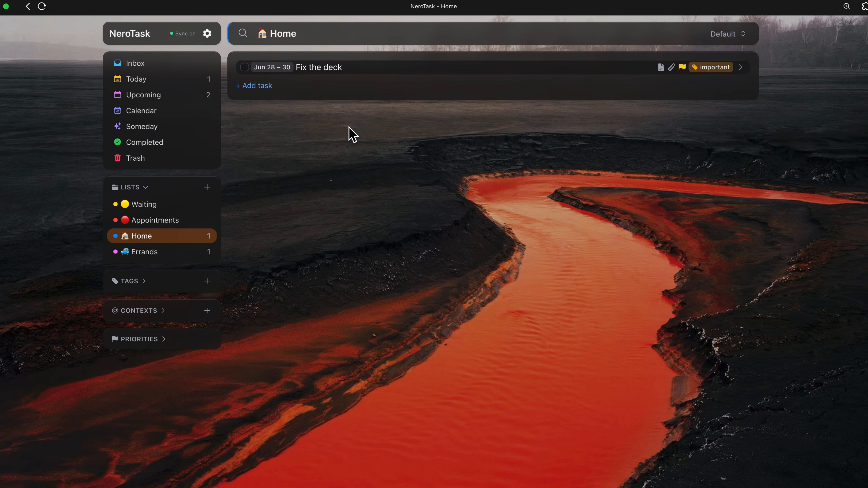
Reschedule the Fix the deck task to the single day June 30, 2026, and look over its expanded details
{"action": "left_click", "coordinate": [270, 67]}
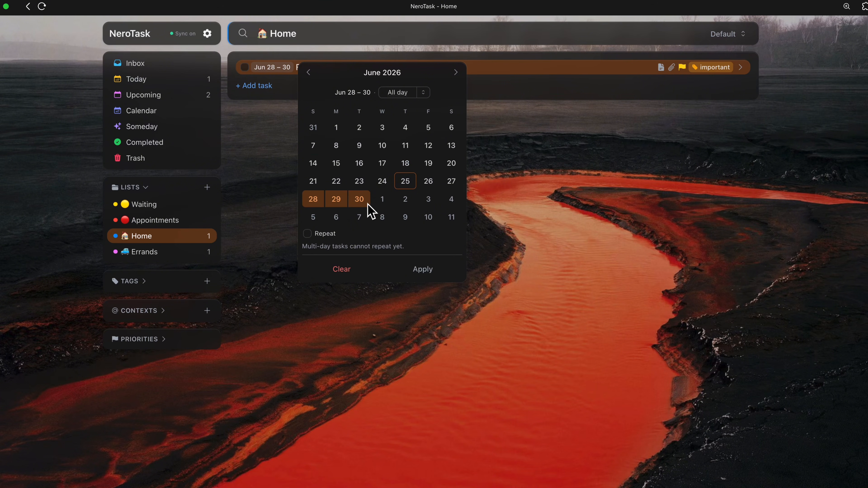
{"action": "left_click", "coordinate": [360, 200]}
{"action": "left_click", "coordinate": [435, 266]}
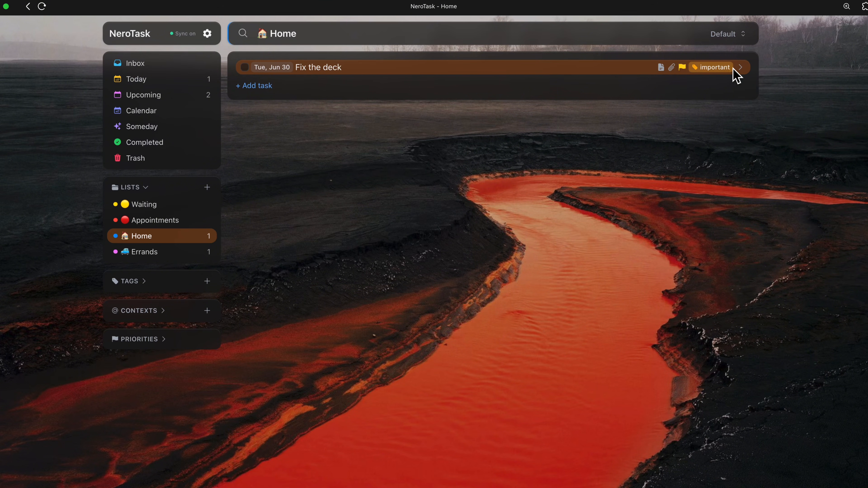
{"action": "left_click", "coordinate": [739, 68]}
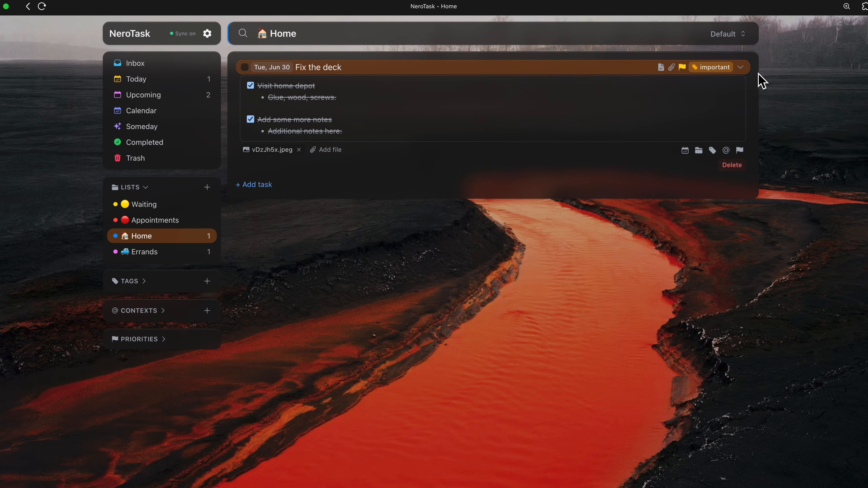
{"action": "left_click", "coordinate": [741, 68]}
Check the date choices in the Fix the deck task's options and set its list to Appointments
{"action": "right_click", "coordinate": [380, 69]}
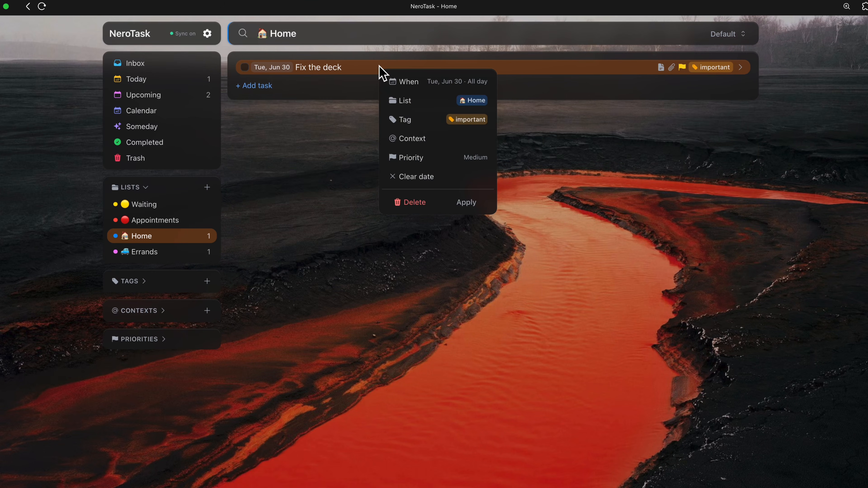
{"action": "left_click", "coordinate": [417, 84]}
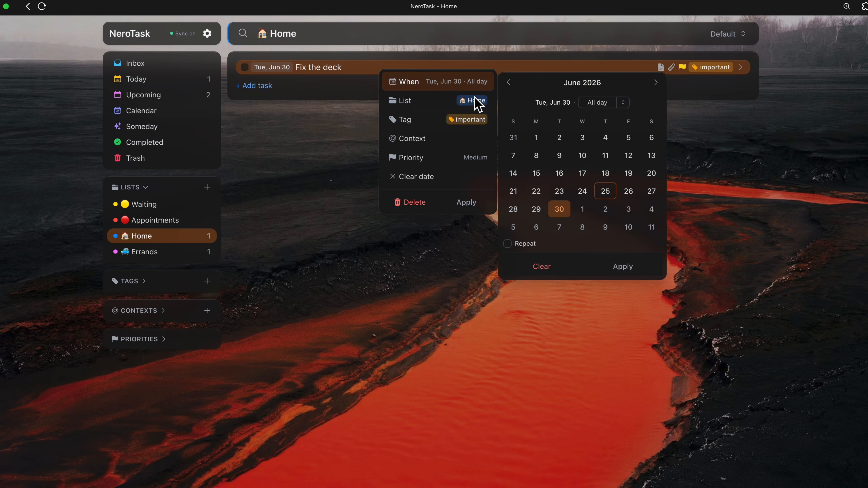
{"action": "left_click", "coordinate": [407, 104]}
{"action": "left_click", "coordinate": [542, 140]}
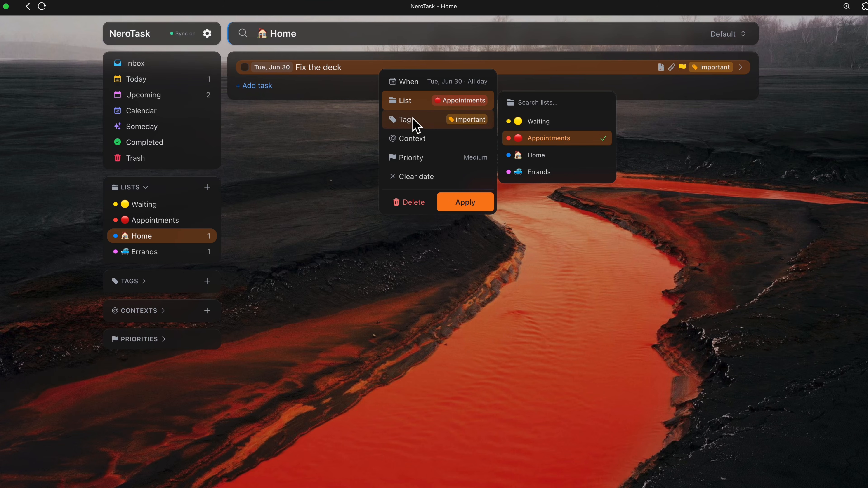
Keep the "important" tag on the Fix the deck task and add the "urgent" tag
{"action": "left_click", "coordinate": [415, 125]}
{"action": "left_click", "coordinate": [540, 143]}
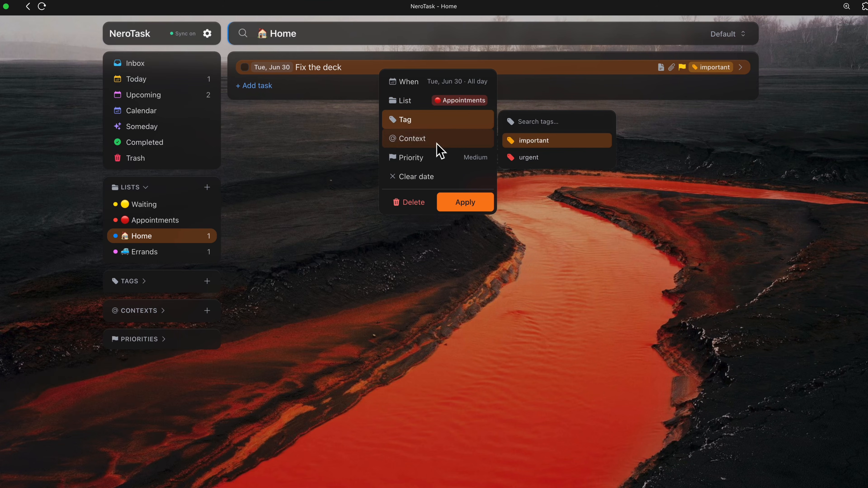
{"action": "left_click", "coordinate": [540, 142]}
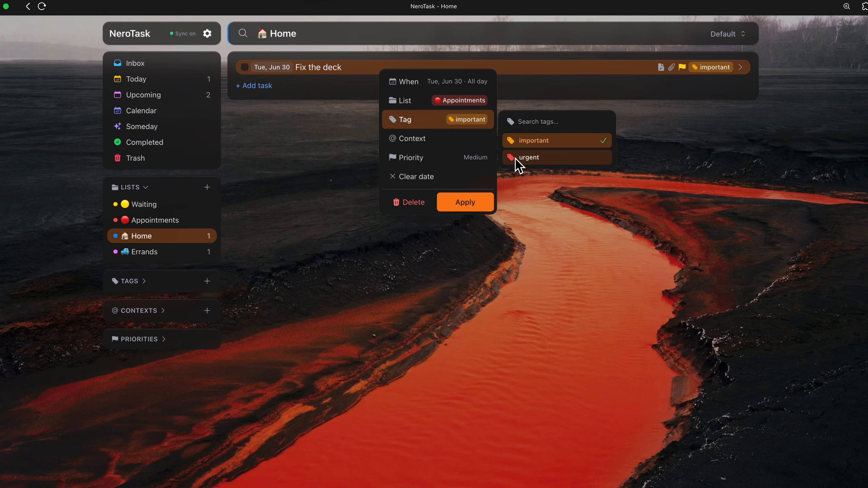
{"action": "left_click", "coordinate": [534, 158]}
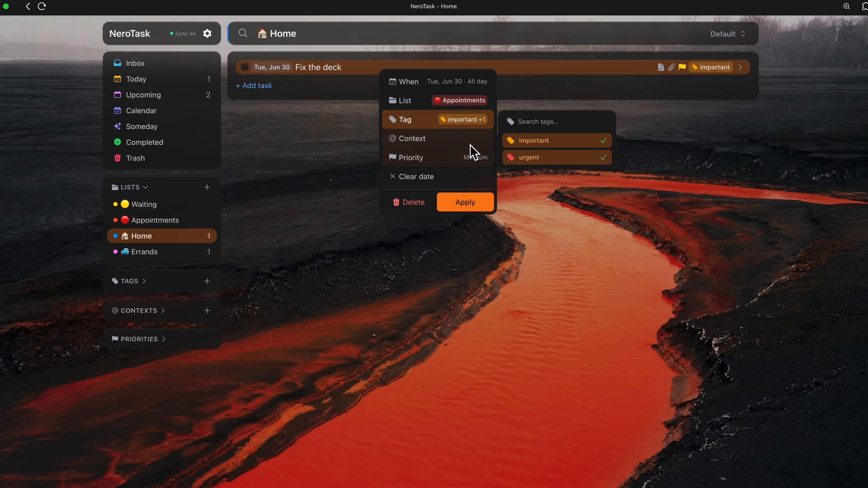
Check the context choices, remove the Medium priority from the Fix the deck task and apply all its changes
{"action": "left_click", "coordinate": [457, 147]}
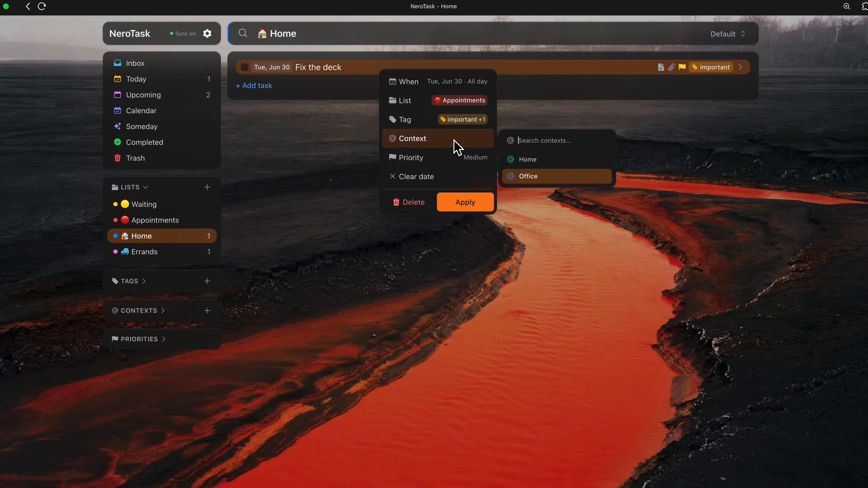
{"action": "left_click", "coordinate": [465, 159]}
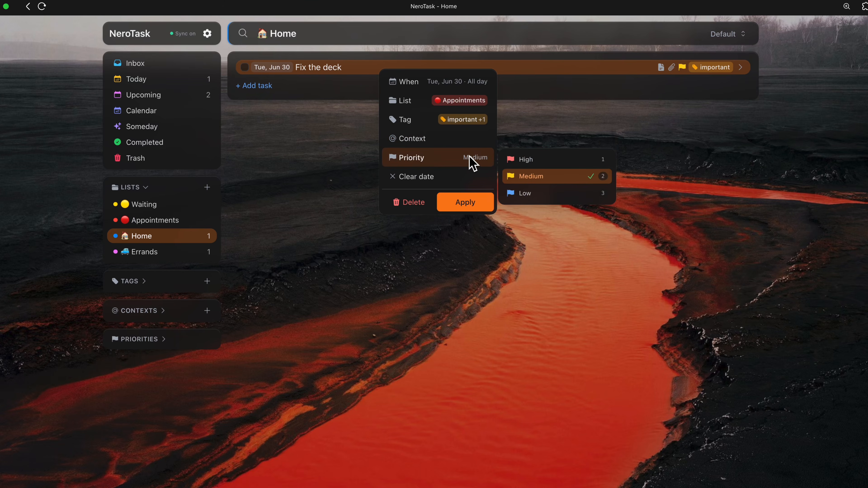
{"action": "left_click", "coordinate": [548, 176]}
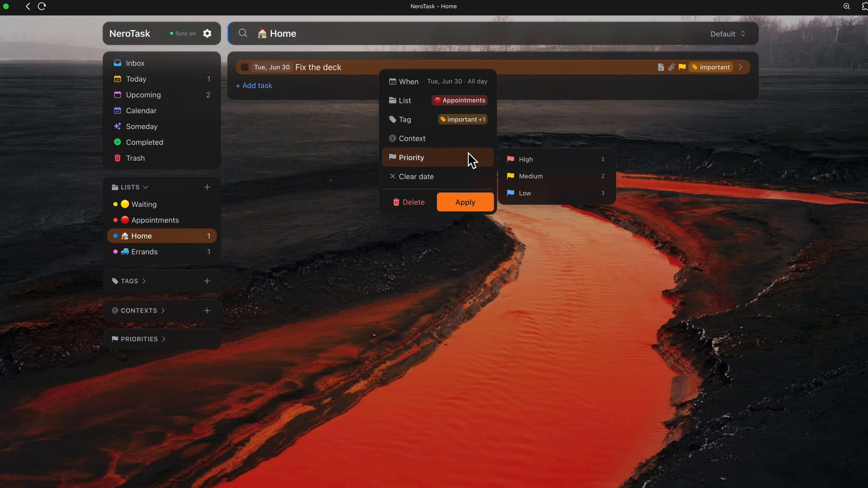
{"action": "left_click", "coordinate": [478, 201]}
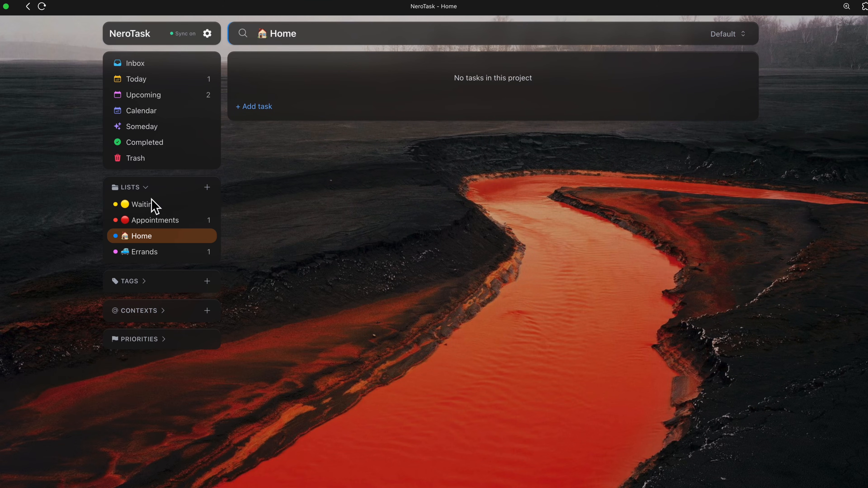
Open the Appointments list and switch between the "urgent" and "important" tag views from the Fix the deck task's tags
{"action": "left_click", "coordinate": [150, 219]}
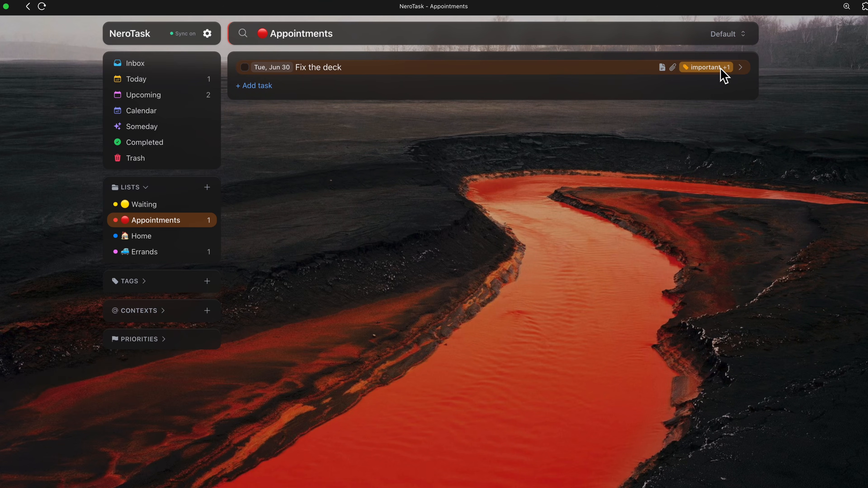
{"action": "left_click", "coordinate": [705, 71]}
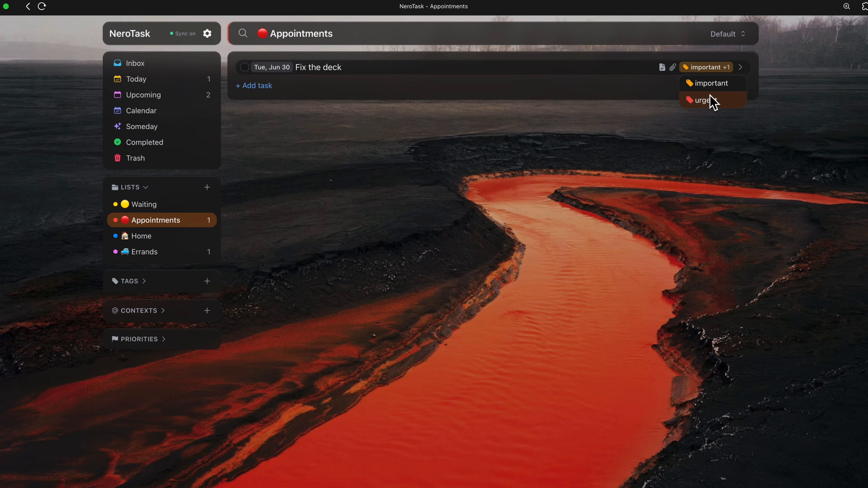
{"action": "left_click", "coordinate": [699, 100]}
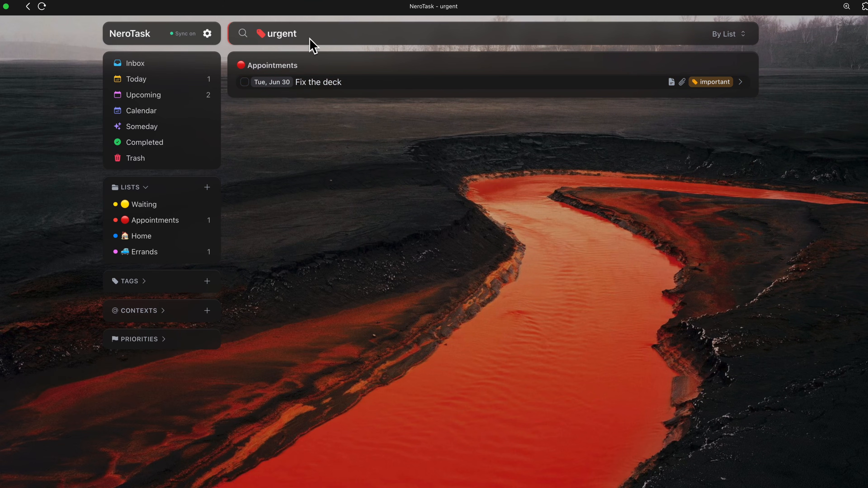
{"action": "left_click", "coordinate": [709, 83]}
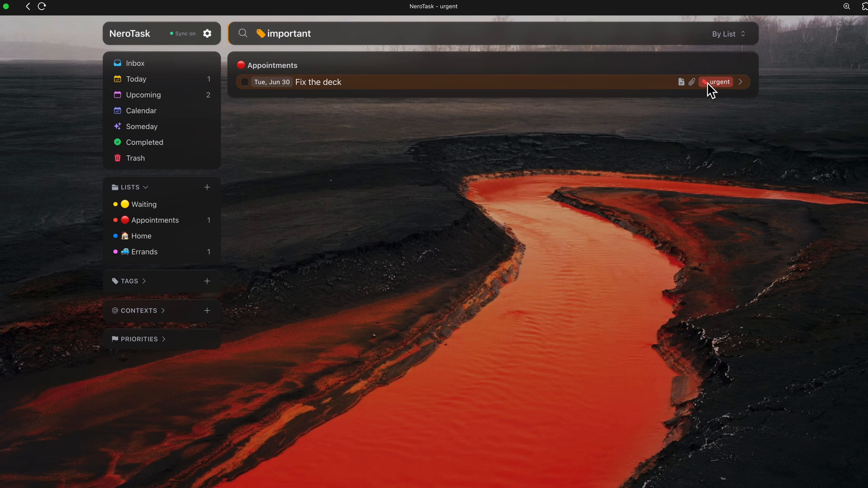
{"action": "left_click", "coordinate": [714, 83]}
{"action": "left_click", "coordinate": [714, 83]}
{"action": "left_click", "coordinate": [715, 84]}
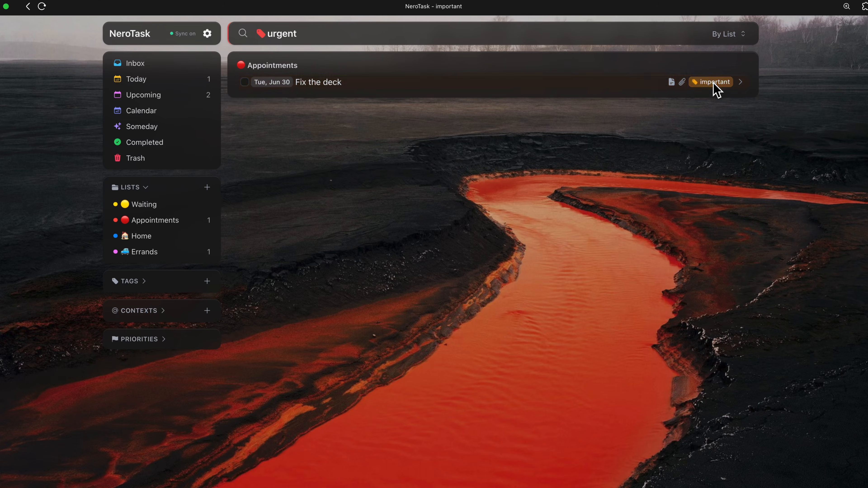
{"action": "left_click", "coordinate": [715, 84]}
Reschedule the Fix the deck task to today and open the Today view
{"action": "left_click", "coordinate": [390, 83]}
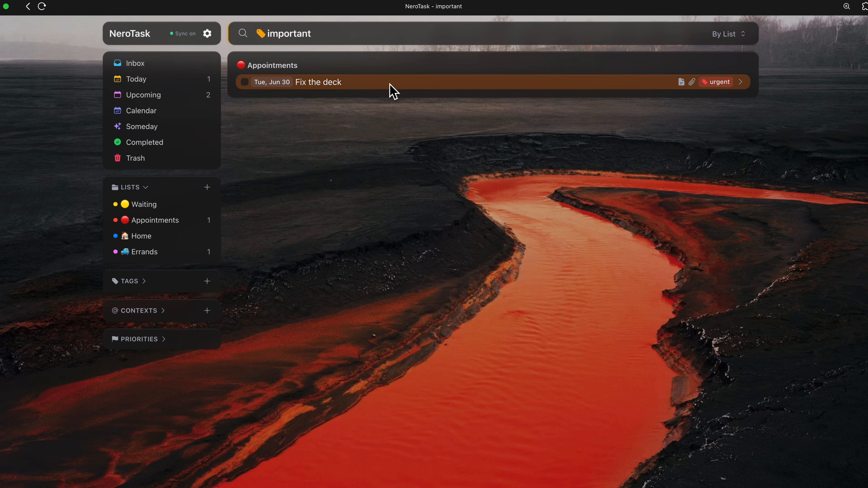
{"action": "key", "text": "t"}
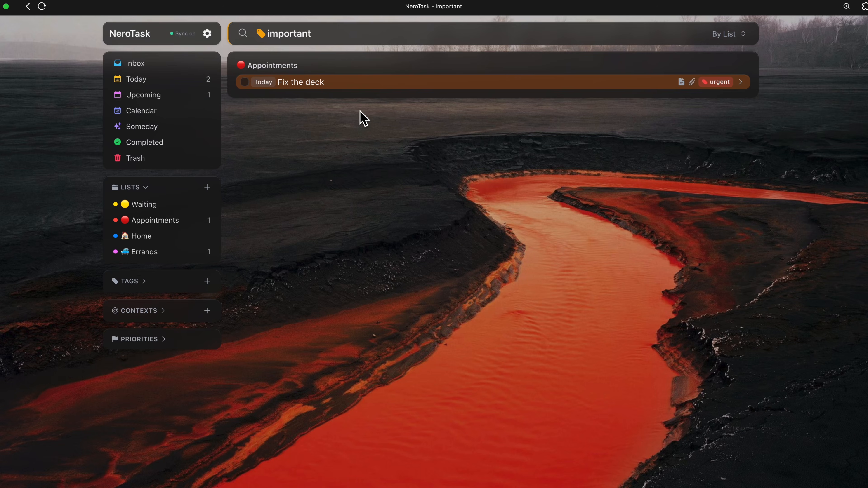
{"action": "left_click", "coordinate": [153, 79]}
Sort the tasks in the Today view by list
{"action": "left_click", "coordinate": [652, 80]}
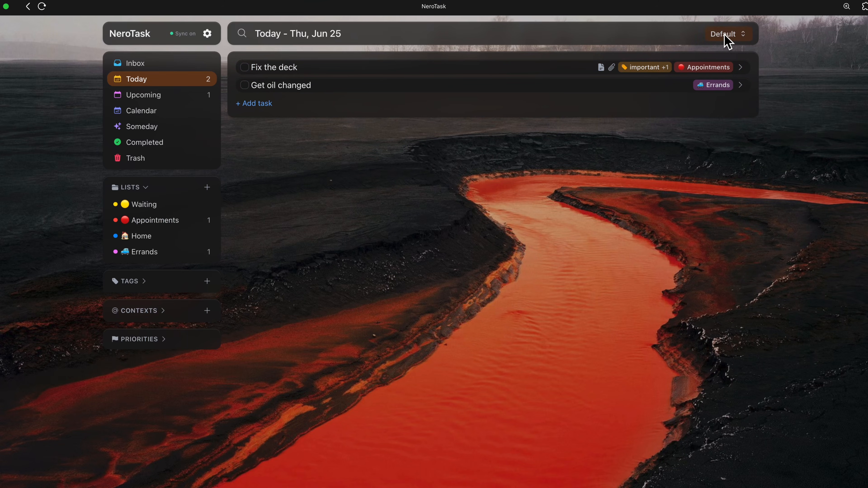
{"action": "left_click", "coordinate": [727, 41]}
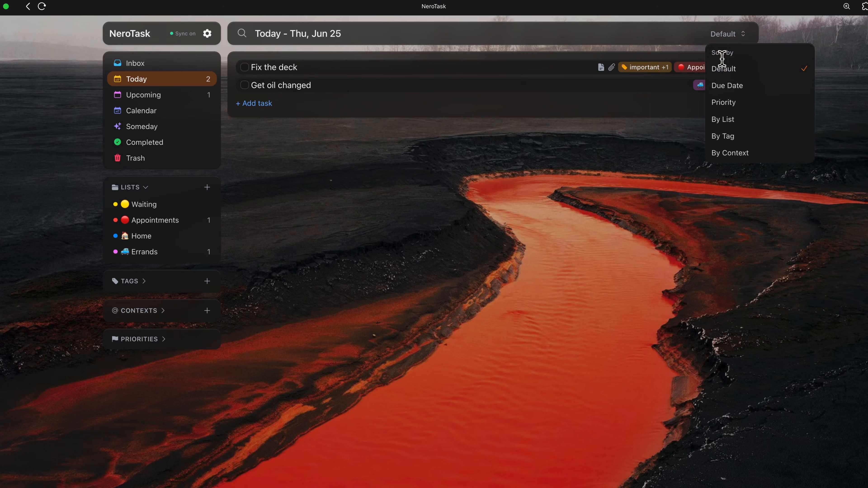
{"action": "left_click", "coordinate": [735, 120]}
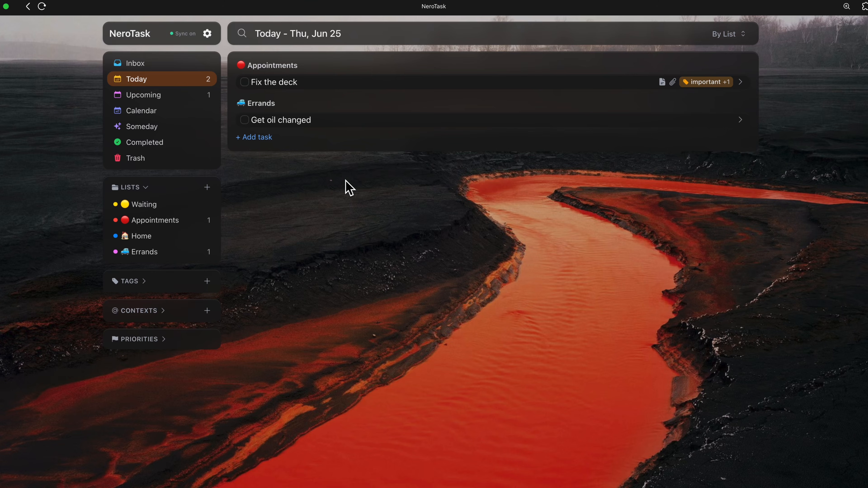
Add an Inbox task titled "Example appointment task", assigned to the Appointments list and dated today
{"action": "key", "text": "i"}
{"action": "type", "text": "n"}
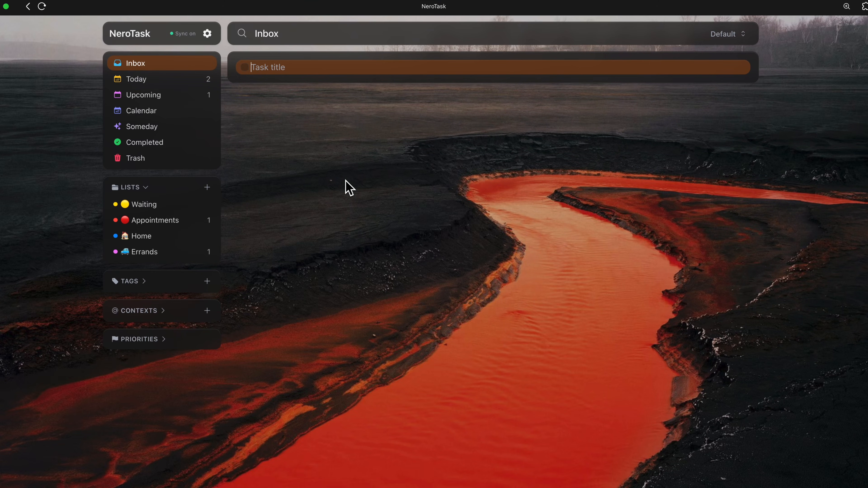
{"action": "type", "text": "Example appoint"}
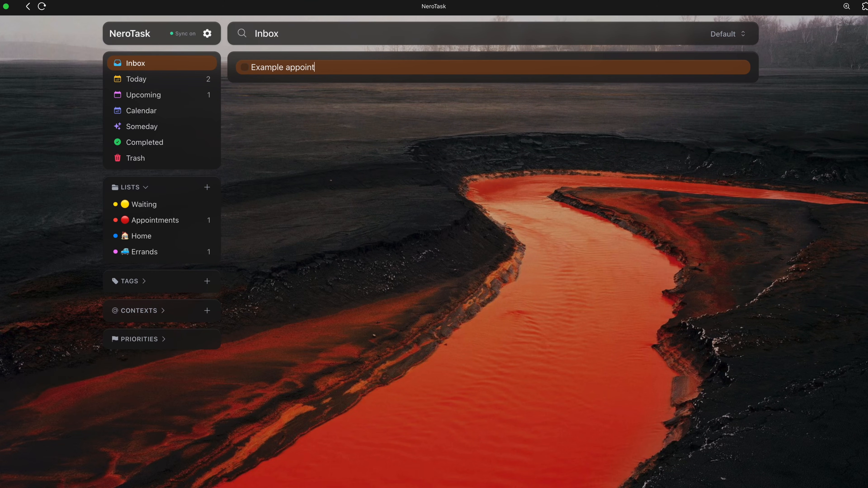
{"action": "type", "text": "ment task >app"}
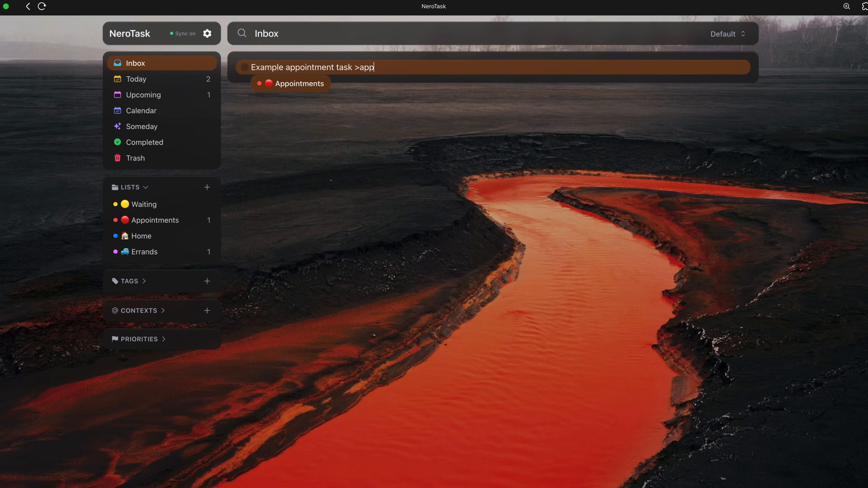
{"action": "key", "text": "Return"}
{"action": "type", "text": "tod"}
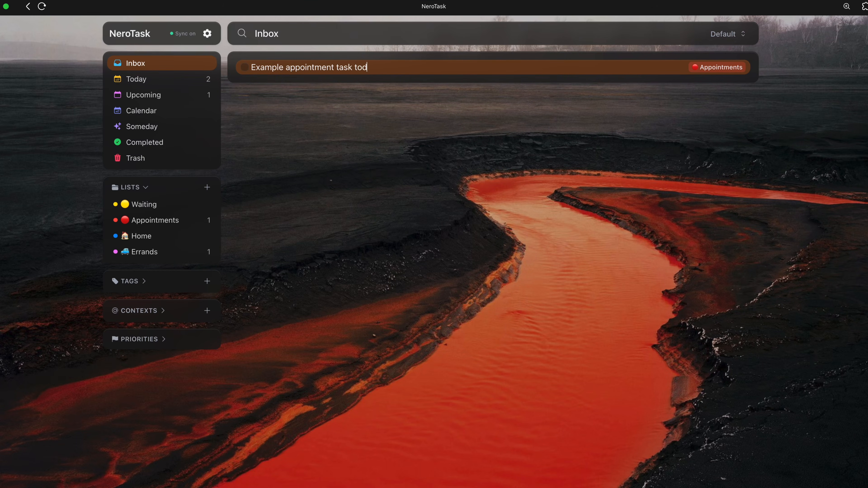
{"action": "type", "text": "ay"}
{"action": "key", "text": "Return"}
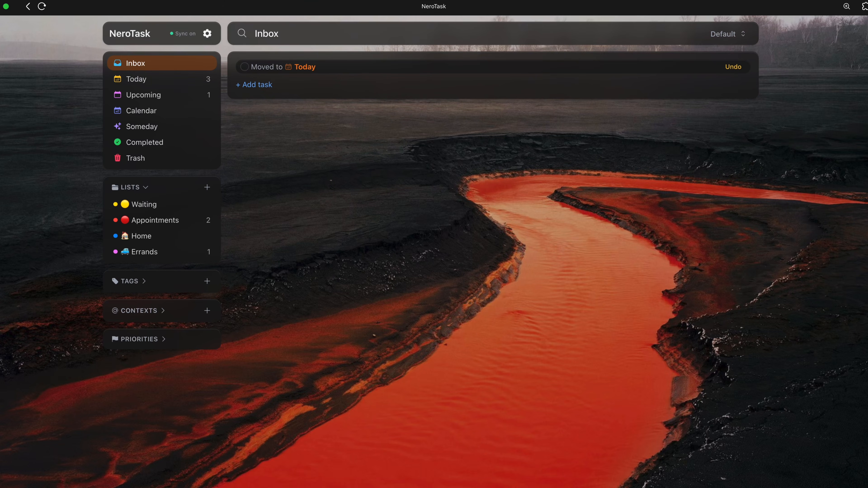
Return the Today view to the default sort and move Example appointment task to the first place
{"action": "left_click", "coordinate": [161, 80]}
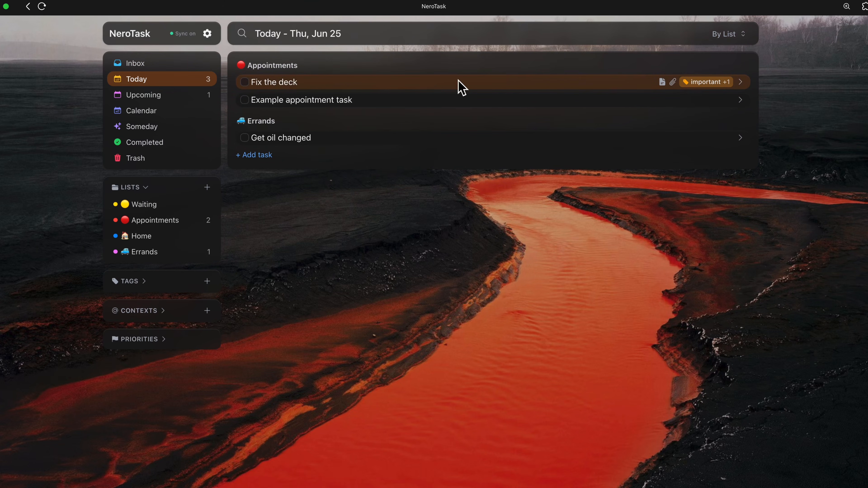
{"action": "left_click", "coordinate": [731, 36]}
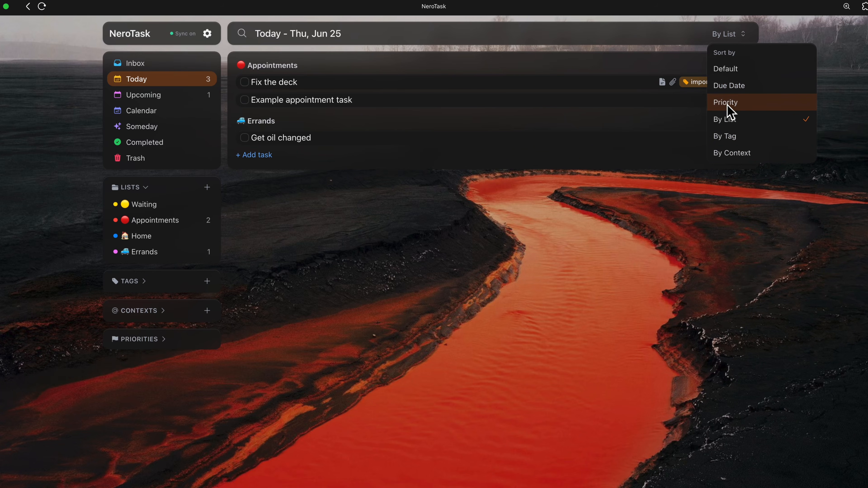
{"action": "left_click", "coordinate": [731, 70]}
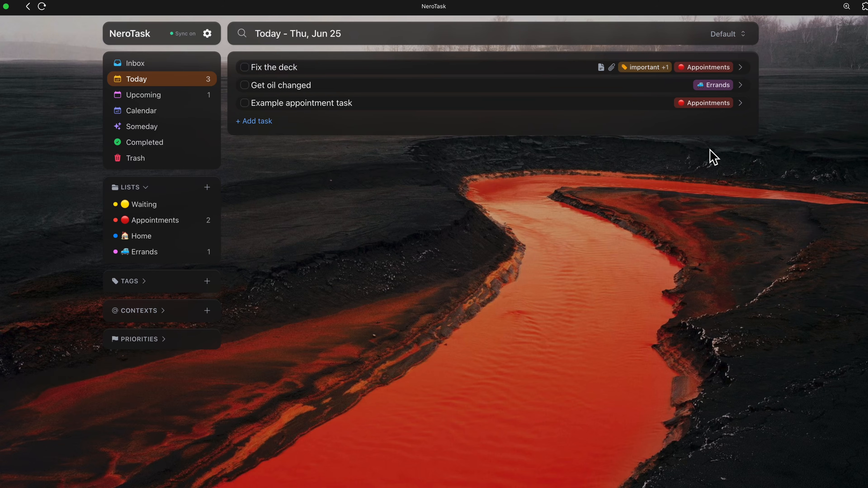
{"action": "left_click_drag", "start_coordinate": [454, 102], "coordinate": [462, 71]}
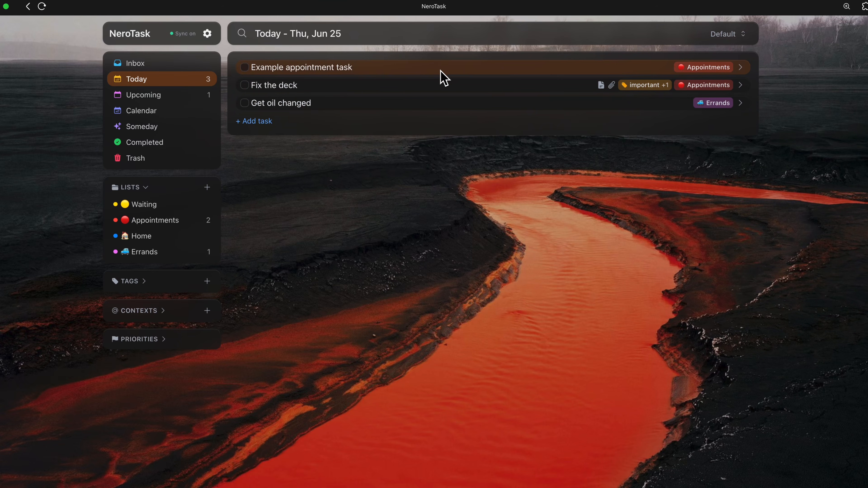
View the upcoming tasks, then look at the calendar in its week and month layouts
{"action": "left_click", "coordinate": [174, 92]}
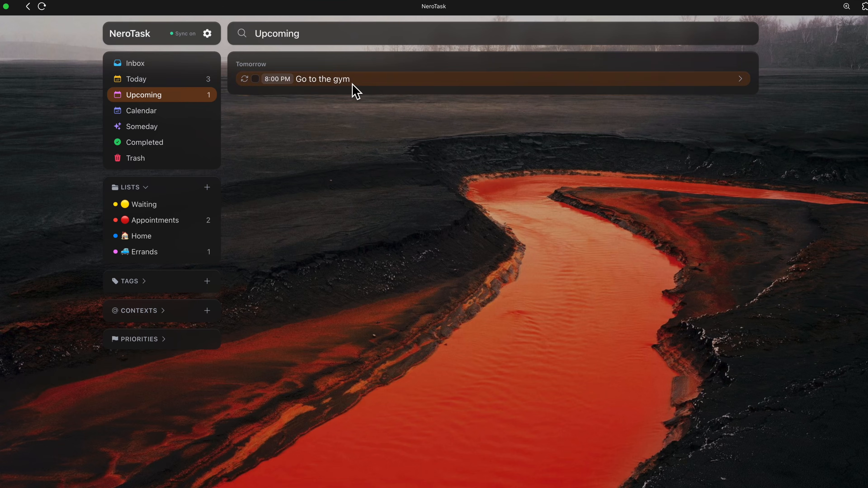
{"action": "left_click", "coordinate": [167, 113]}
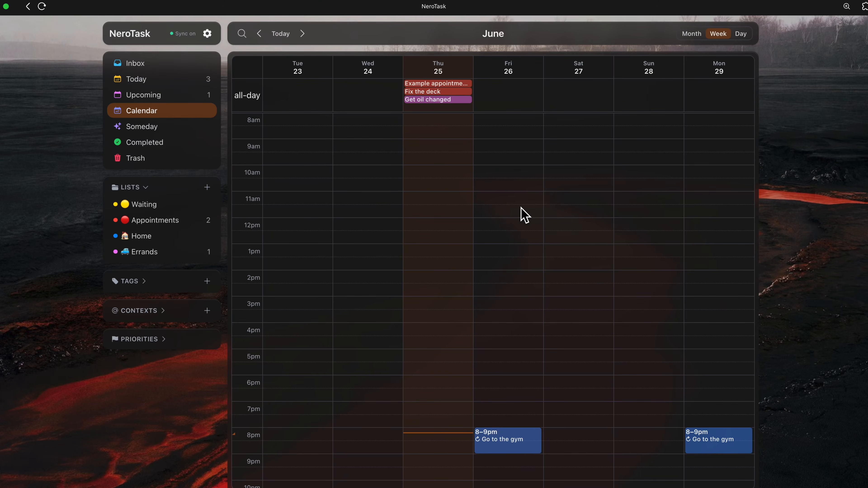
{"action": "left_click", "coordinate": [691, 34]}
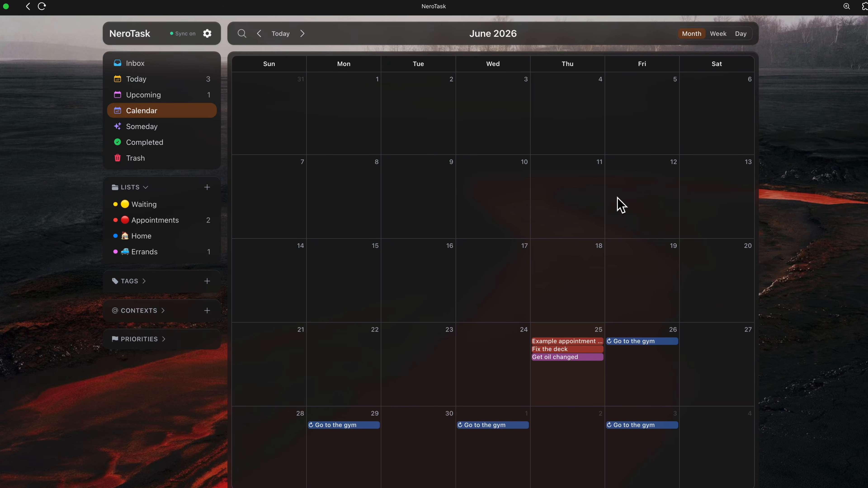
Look through June and July 2026 in the month layout, then view the days around June 25 by week
{"action": "scroll", "coordinate": [551, 299], "scroll_direction": "down", "scroll_amount": 2}
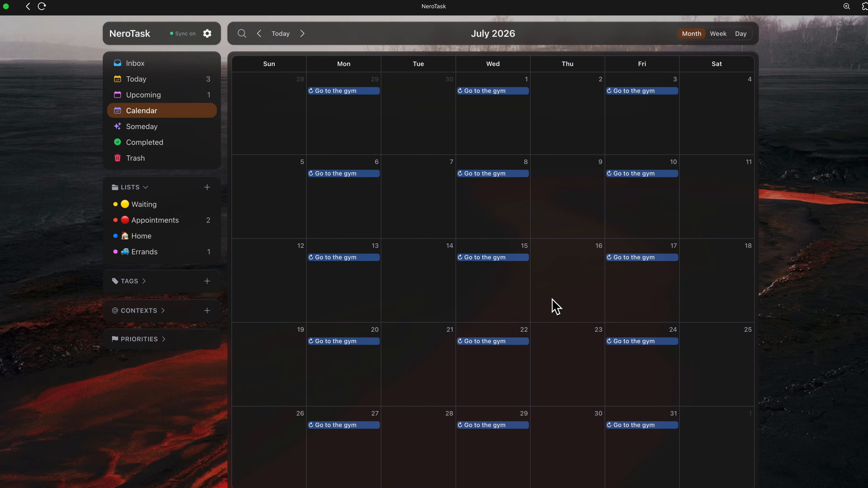
{"action": "scroll", "coordinate": [552, 298], "scroll_direction": "up", "scroll_amount": 2}
{"action": "scroll", "coordinate": [552, 298], "scroll_direction": "down", "scroll_amount": 2}
{"action": "scroll", "coordinate": [577, 268], "scroll_direction": "up", "scroll_amount": 1}
{"action": "left_click", "coordinate": [717, 34]}
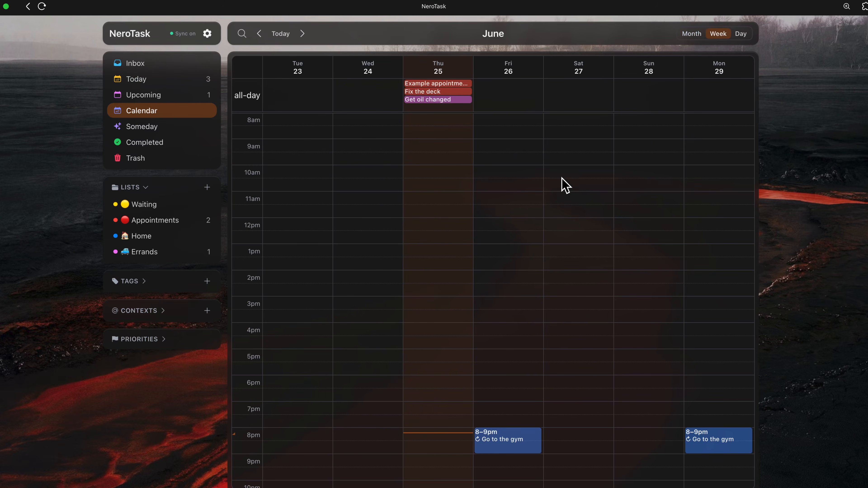
{"action": "scroll", "coordinate": [565, 186], "scroll_direction": "down", "scroll_amount": 3}
{"action": "scroll", "coordinate": [565, 185], "scroll_direction": "up", "scroll_amount": 2}
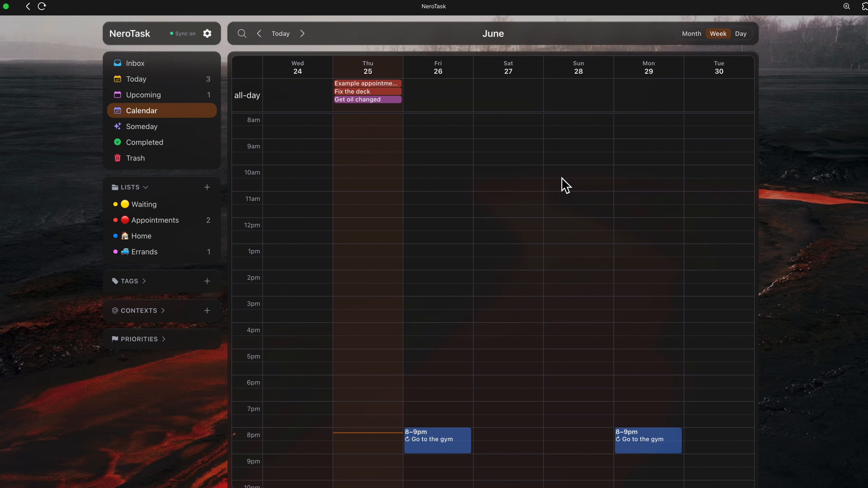
{"action": "scroll", "coordinate": [565, 186], "scroll_direction": "down", "scroll_amount": 1}
{"action": "scroll", "coordinate": [565, 186], "scroll_direction": "up", "scroll_amount": 1}
Reschedule Example appointment task and Get oil changed to Saturday, June 27, and Fix the deck to Sunday, June 28 as an all-day task
{"action": "left_click_drag", "start_coordinate": [377, 92], "coordinate": [509, 91]}
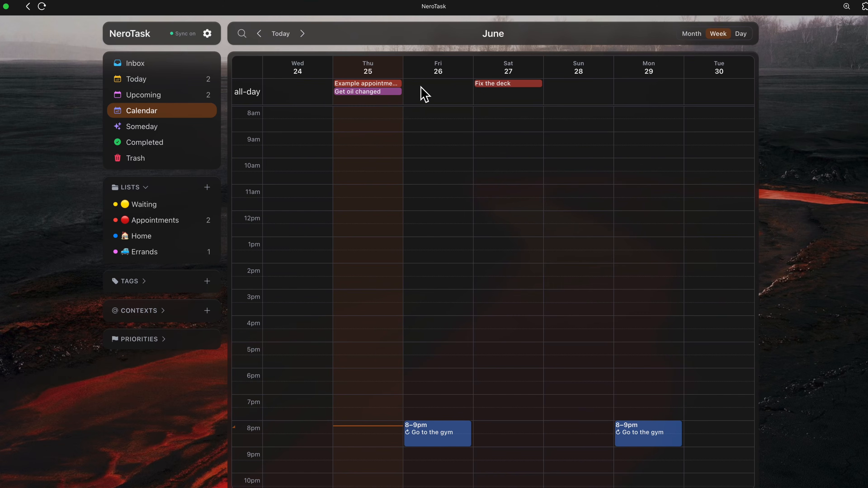
{"action": "left_click_drag", "start_coordinate": [374, 83], "coordinate": [502, 83]}
{"action": "left_click_drag", "start_coordinate": [382, 83], "coordinate": [584, 363]}
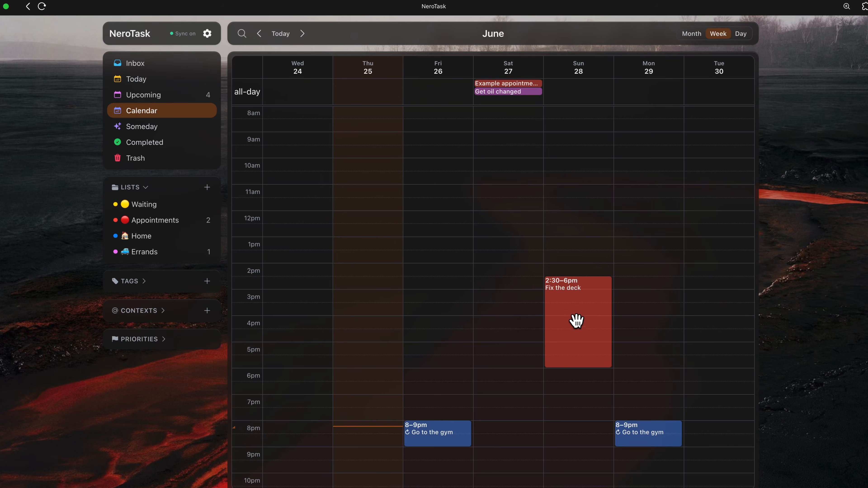
{"action": "left_click_drag", "start_coordinate": [576, 320], "coordinate": [576, 90]}
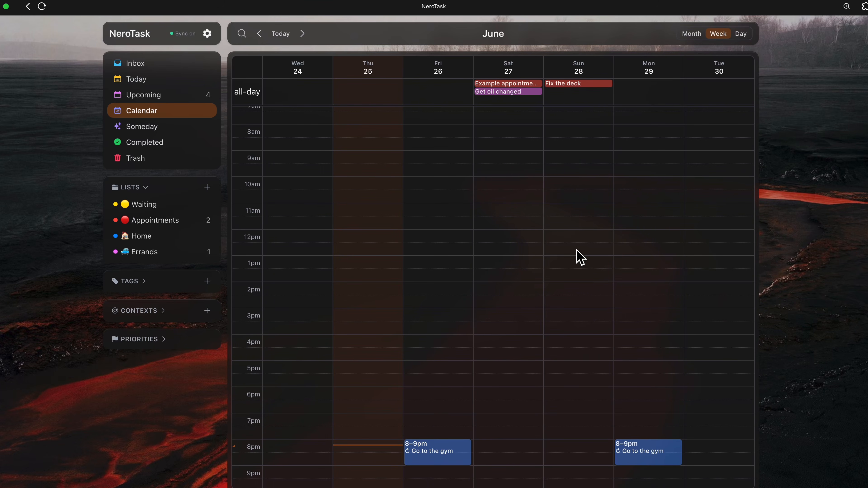
Complete only the Wednesday, July 1 occurrence of Go to the gym, leaving the earlier repeats open
{"action": "scroll", "coordinate": [592, 427], "scroll_direction": "down", "scroll_amount": 3}
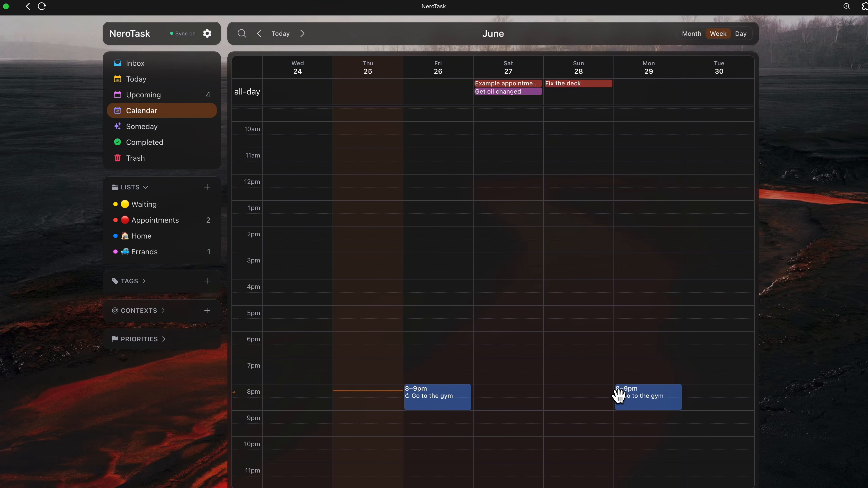
{"action": "scroll", "coordinate": [619, 396], "scroll_direction": "right", "scroll_amount": 5}
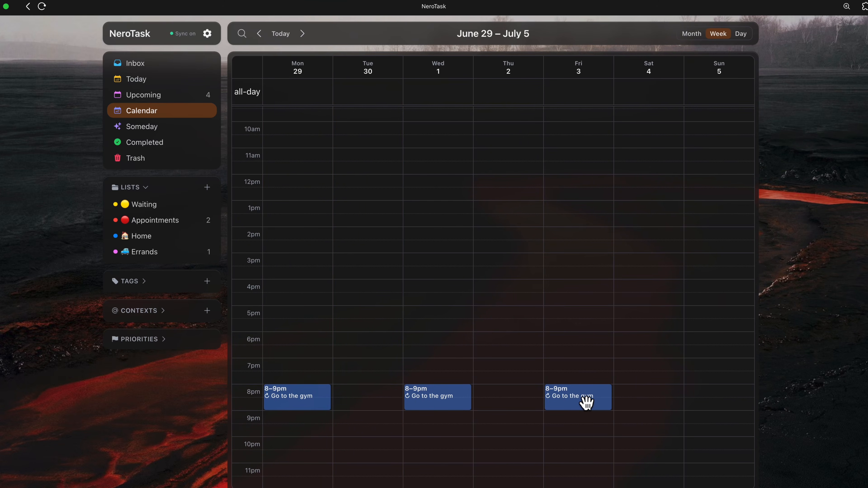
{"action": "scroll", "coordinate": [586, 403], "scroll_direction": "right", "scroll_amount": 2}
{"action": "scroll", "coordinate": [584, 404], "scroll_direction": "left", "scroll_amount": 4}
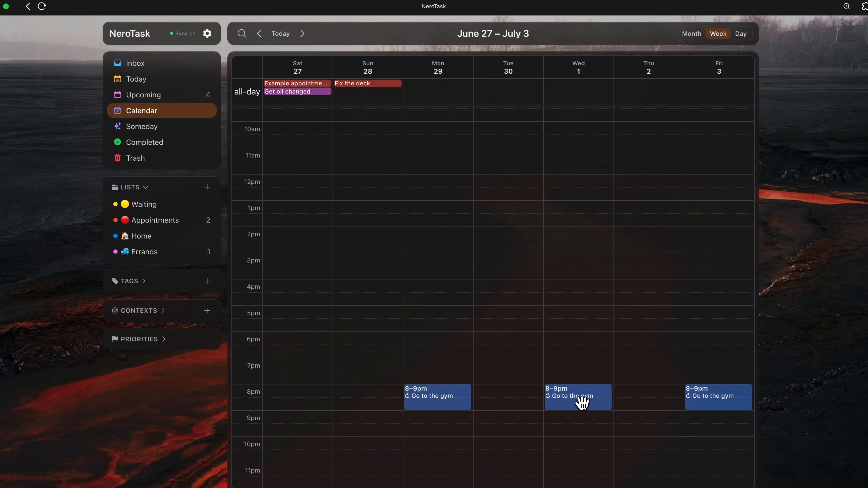
{"action": "scroll", "coordinate": [446, 411], "scroll_direction": "left", "scroll_amount": 2}
{"action": "scroll", "coordinate": [484, 402], "scroll_direction": "right", "scroll_amount": 2}
{"action": "scroll", "coordinate": [540, 407], "scroll_direction": "right", "scroll_amount": 1}
{"action": "scroll", "coordinate": [558, 405], "scroll_direction": "left", "scroll_amount": 1}
{"action": "left_click", "coordinate": [598, 397]}
{"action": "left_click", "coordinate": [567, 290]}
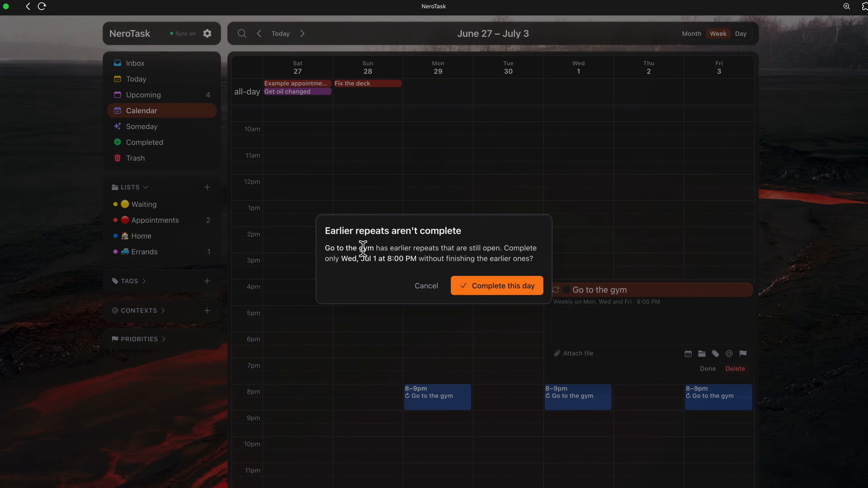
{"action": "left_click", "coordinate": [485, 285]}
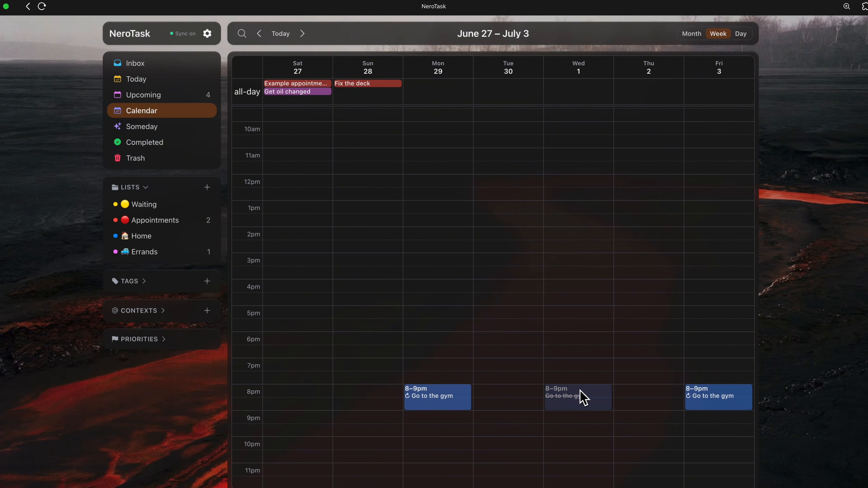
Move the Wednesday, July 8 Go to the gym task to 1:30–2:30pm, applying the change to this and future tasks
{"action": "scroll", "coordinate": [584, 398], "scroll_direction": "right", "scroll_amount": 1}
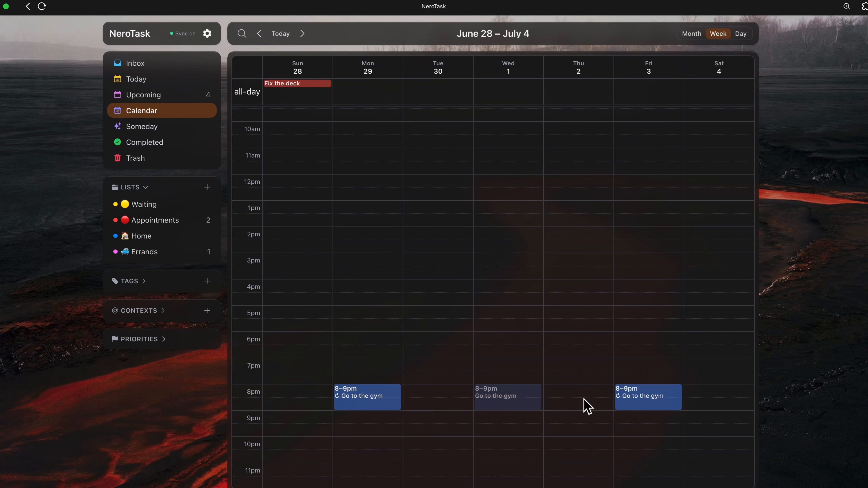
{"action": "scroll", "coordinate": [567, 407], "scroll_direction": "right", "scroll_amount": 1}
{"action": "scroll", "coordinate": [562, 400], "scroll_direction": "left", "scroll_amount": 2}
{"action": "scroll", "coordinate": [566, 405], "scroll_direction": "right", "scroll_amount": 4}
{"action": "scroll", "coordinate": [614, 397], "scroll_direction": "right", "scroll_amount": 3}
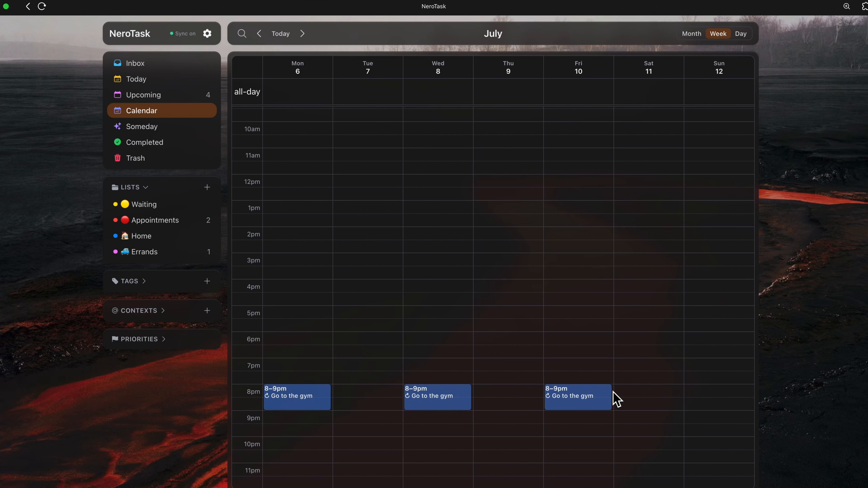
{"action": "left_click_drag", "start_coordinate": [587, 397], "coordinate": [591, 232]}
{"action": "left_click", "coordinate": [430, 285]}
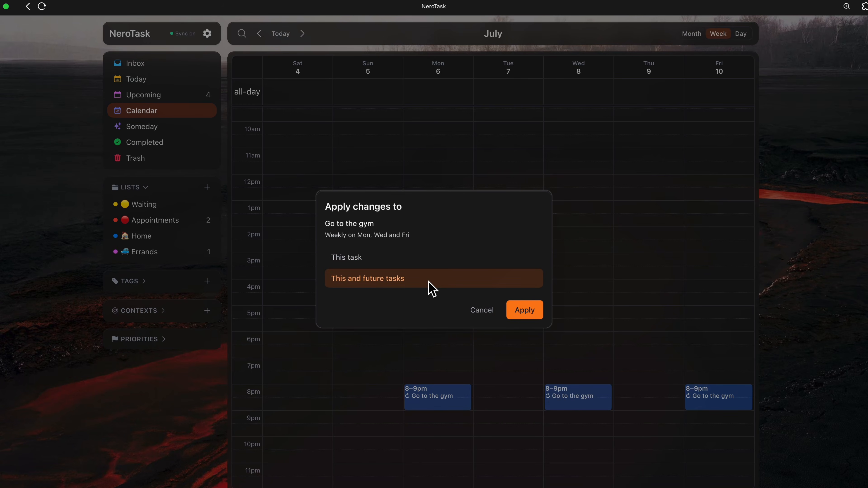
{"action": "left_click", "coordinate": [526, 316]}
Move only the Monday, July 13 Go to the gym task to Tuesday, July 14 and extend it to 11am–1:30pm
{"action": "scroll", "coordinate": [563, 304], "scroll_direction": "right", "scroll_amount": 6}
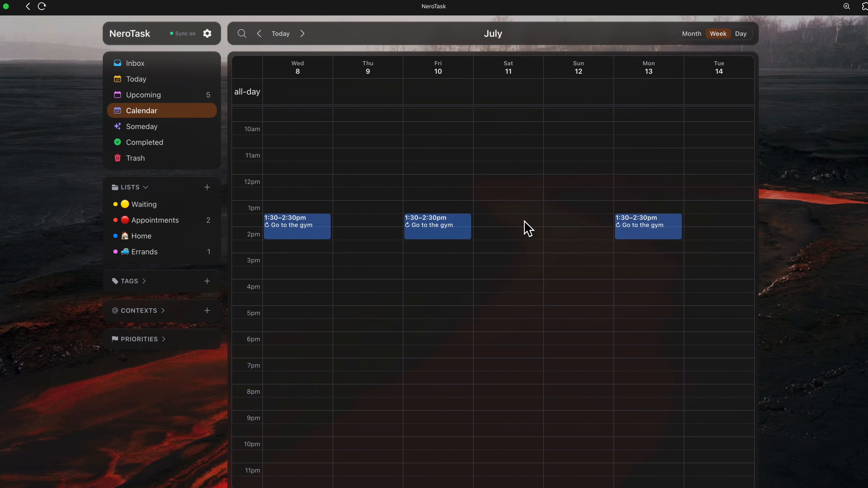
{"action": "scroll", "coordinate": [534, 284], "scroll_direction": "left", "scroll_amount": 15}
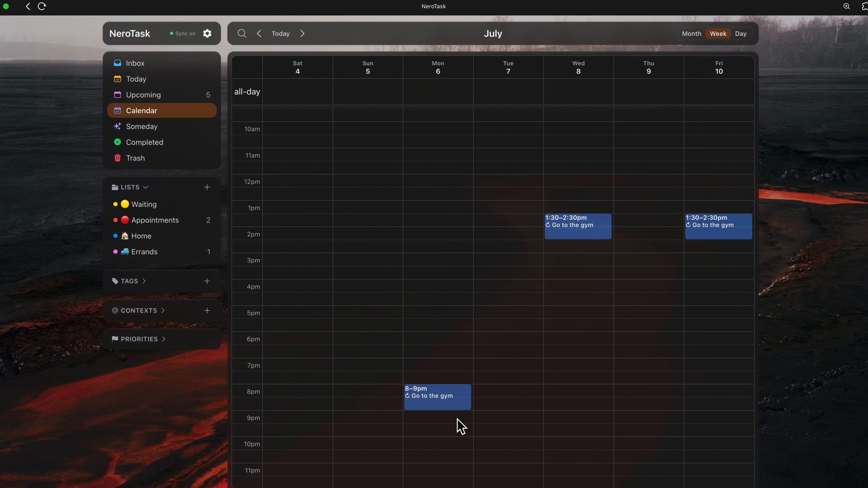
{"action": "scroll", "coordinate": [500, 397], "scroll_direction": "right", "scroll_amount": 7}
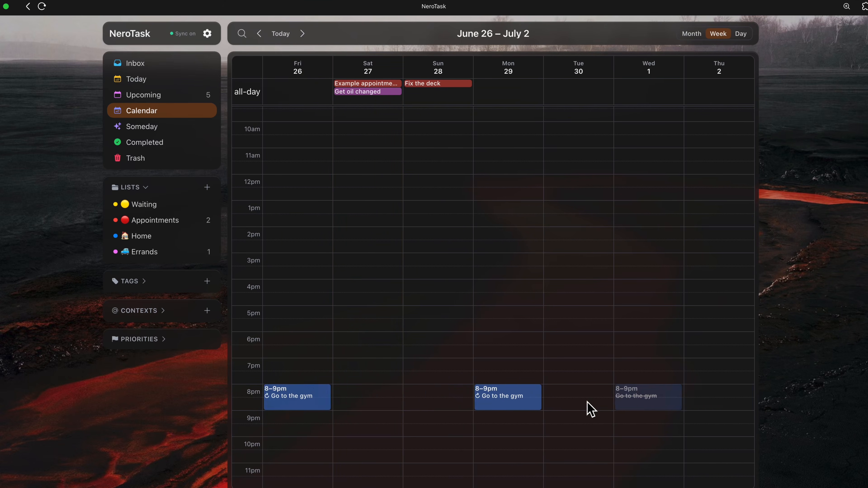
{"action": "scroll", "coordinate": [536, 294], "scroll_direction": "right", "scroll_amount": 7}
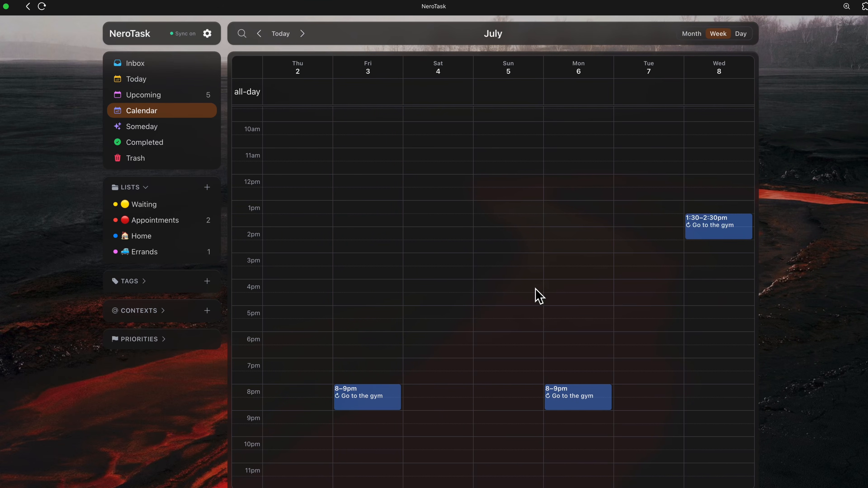
{"action": "scroll", "coordinate": [591, 277], "scroll_direction": "right", "scroll_amount": 2}
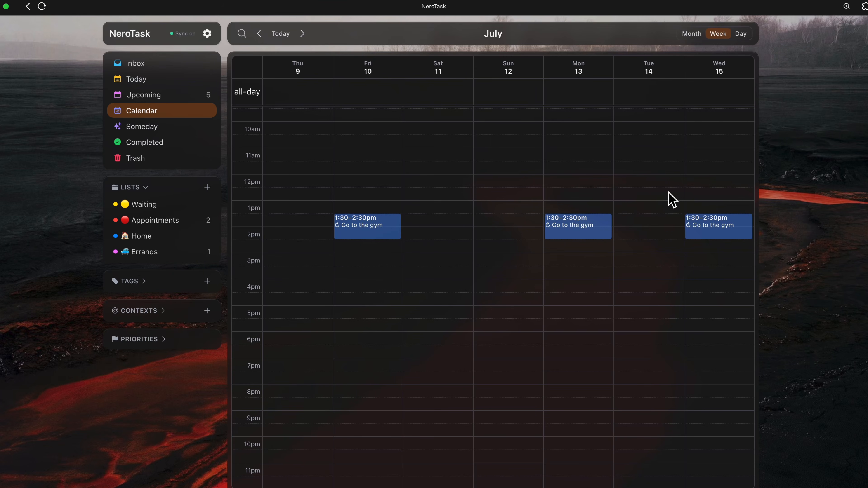
{"action": "scroll", "coordinate": [553, 159], "scroll_direction": "right", "scroll_amount": 1}
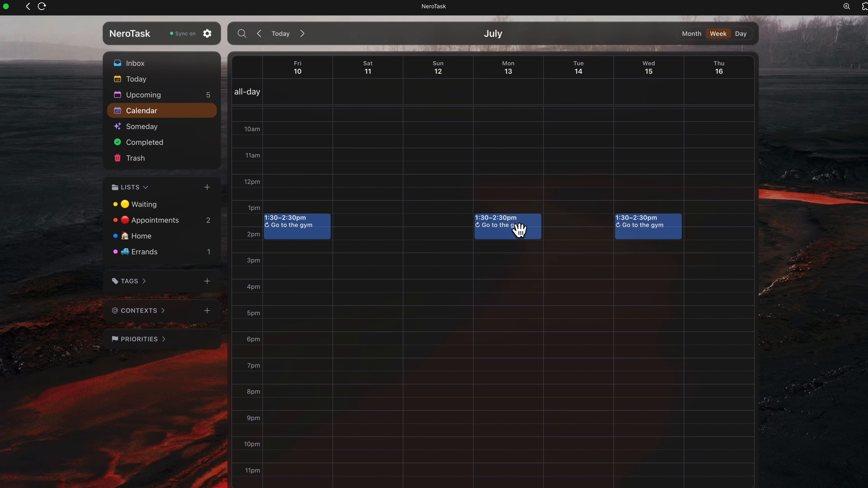
{"action": "left_click_drag", "start_coordinate": [517, 230], "coordinate": [580, 200]}
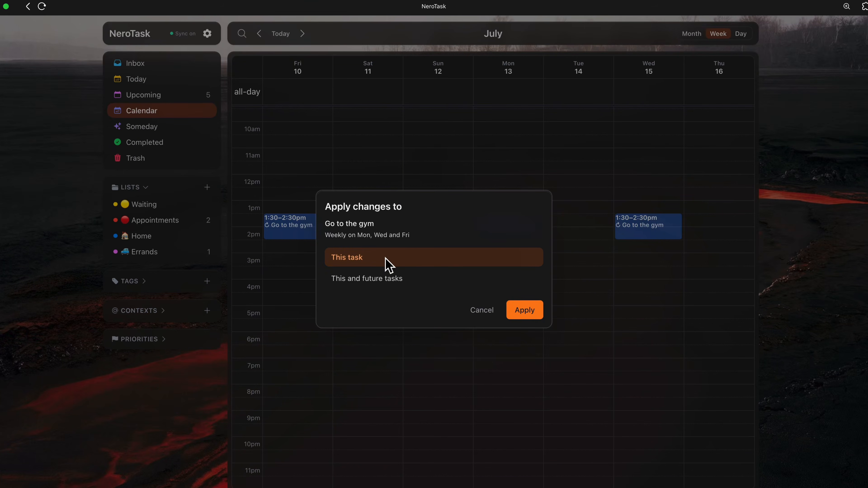
{"action": "left_click", "coordinate": [519, 311]}
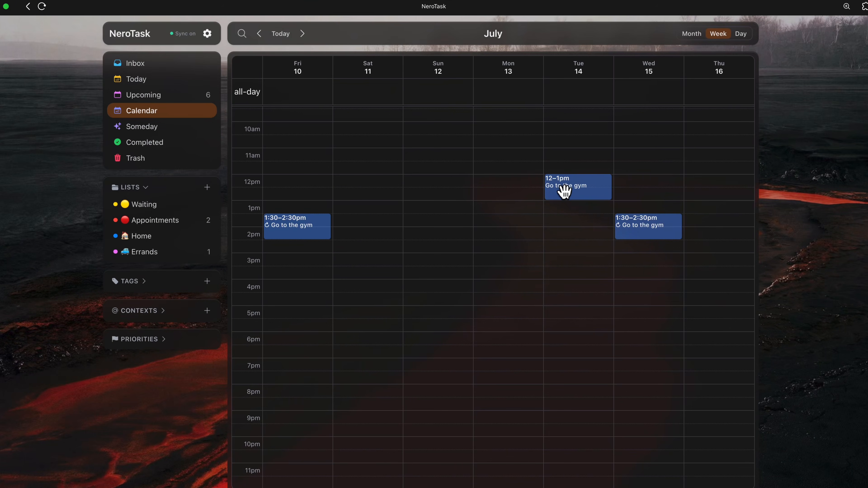
{"action": "left_click_drag", "start_coordinate": [568, 201], "coordinate": [579, 174]}
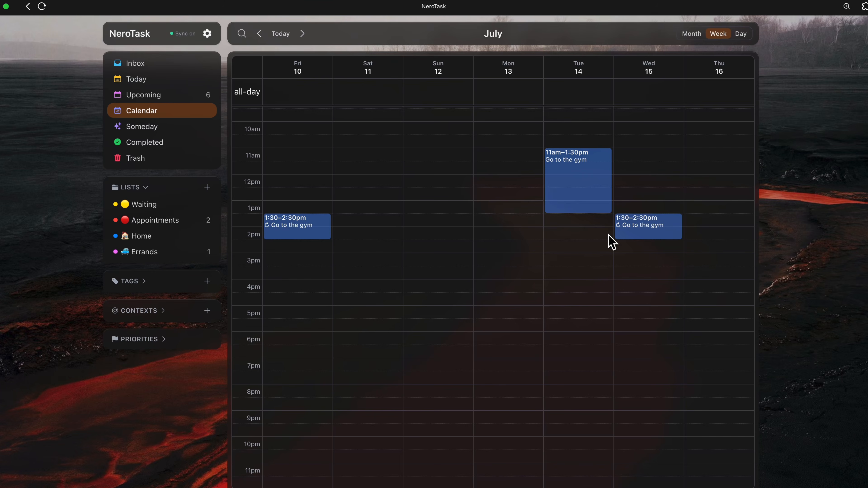
Delete the Wednesday, July 15 Go to the gym occurrence with all future occurrences, and view July 2026 by month
{"action": "scroll", "coordinate": [607, 235], "scroll_direction": "right", "scroll_amount": 4}
{"action": "scroll", "coordinate": [606, 236], "scroll_direction": "left", "scroll_amount": 4}
{"action": "scroll", "coordinate": [609, 242], "scroll_direction": "up", "scroll_amount": 2}
{"action": "scroll", "coordinate": [625, 256], "scroll_direction": "left", "scroll_amount": 2}
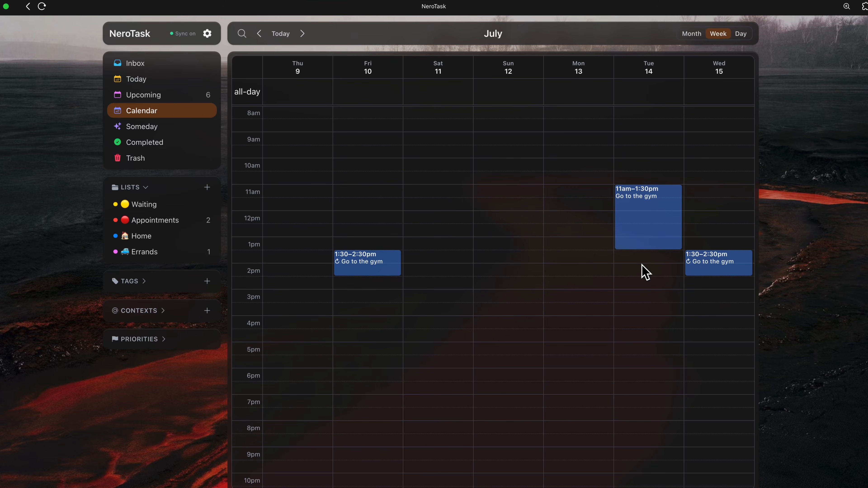
{"action": "scroll", "coordinate": [643, 274], "scroll_direction": "right", "scroll_amount": 4}
{"action": "left_click", "coordinate": [593, 272]}
{"action": "key", "text": "Delete"}
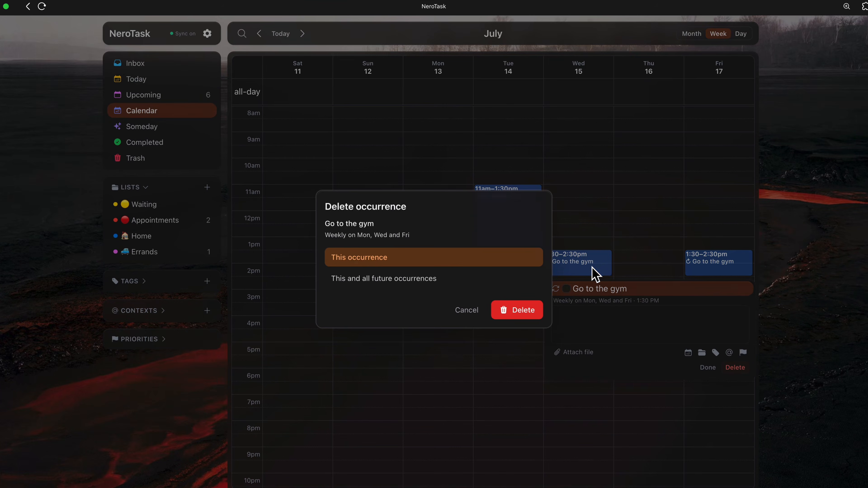
{"action": "left_click", "coordinate": [451, 286]}
{"action": "left_click", "coordinate": [504, 306]}
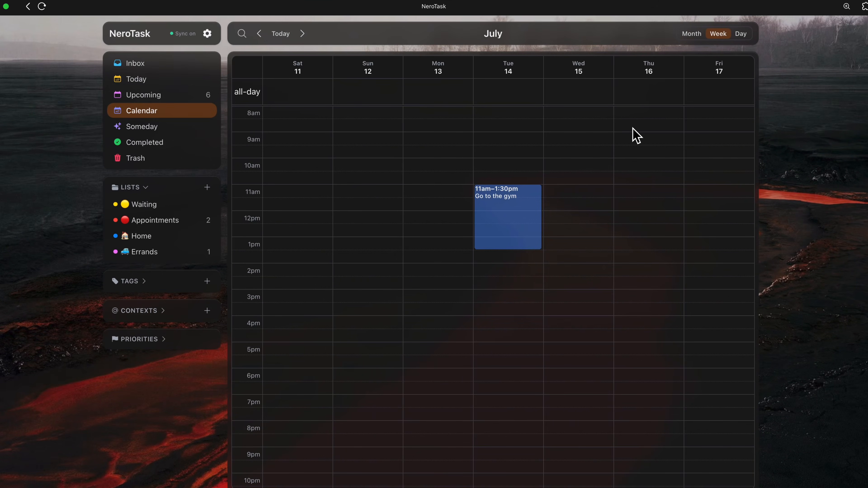
{"action": "left_click", "coordinate": [684, 35]}
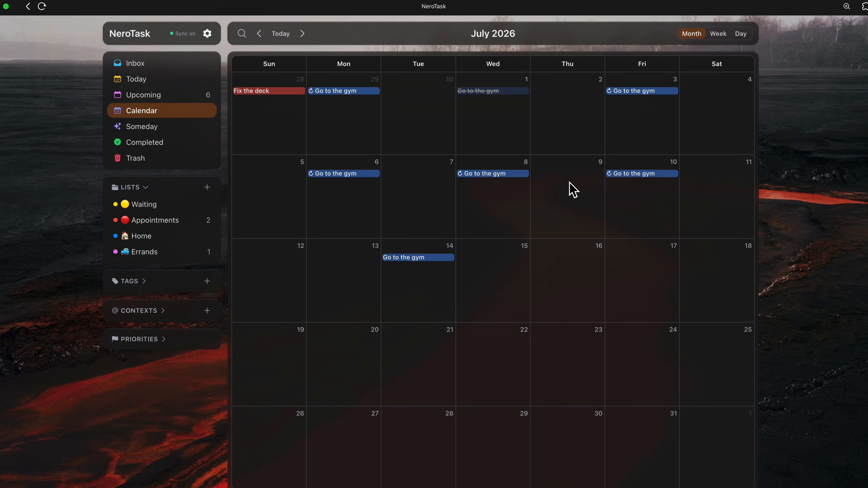
{"action": "scroll", "coordinate": [611, 208], "scroll_direction": "down", "scroll_amount": 1}
{"action": "scroll", "coordinate": [616, 268], "scroll_direction": "up", "scroll_amount": 1}
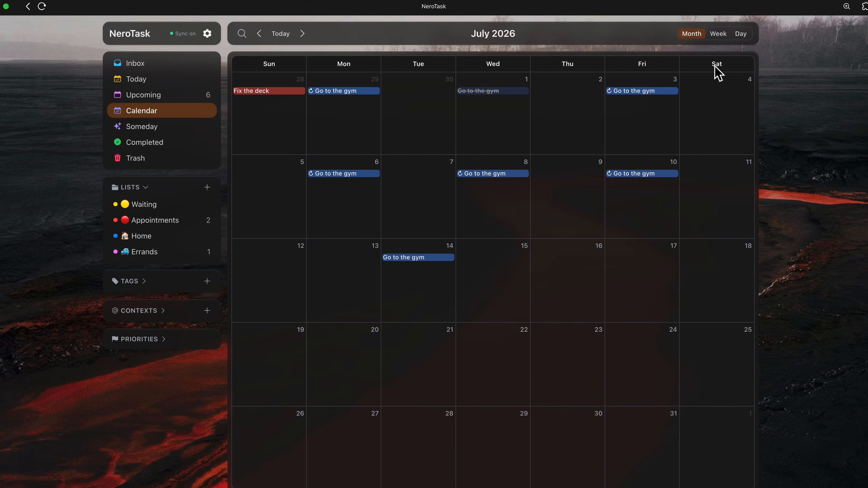
Complete the Tuesday, July 14 Go to the gym task in the week layout, with today as its completion date
{"action": "left_click", "coordinate": [718, 34]}
{"action": "left_click", "coordinate": [577, 222]}
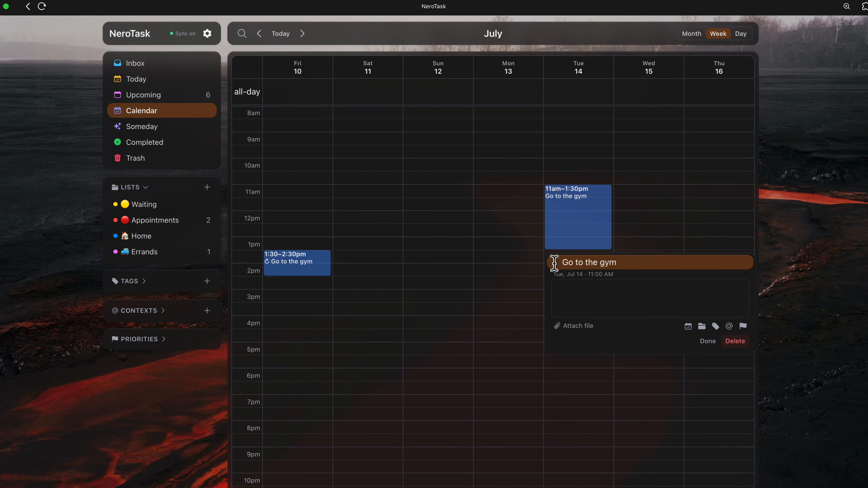
{"action": "left_click", "coordinate": [556, 262]}
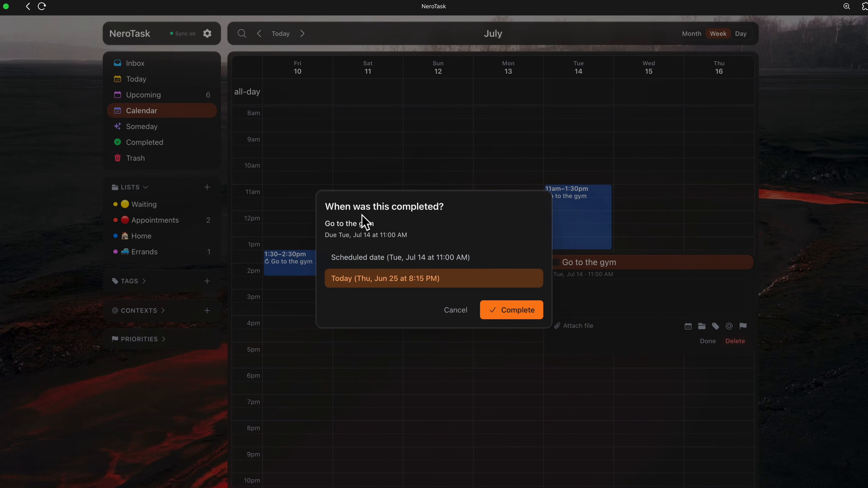
{"action": "left_click_drag", "start_coordinate": [327, 206], "coordinate": [454, 218]}
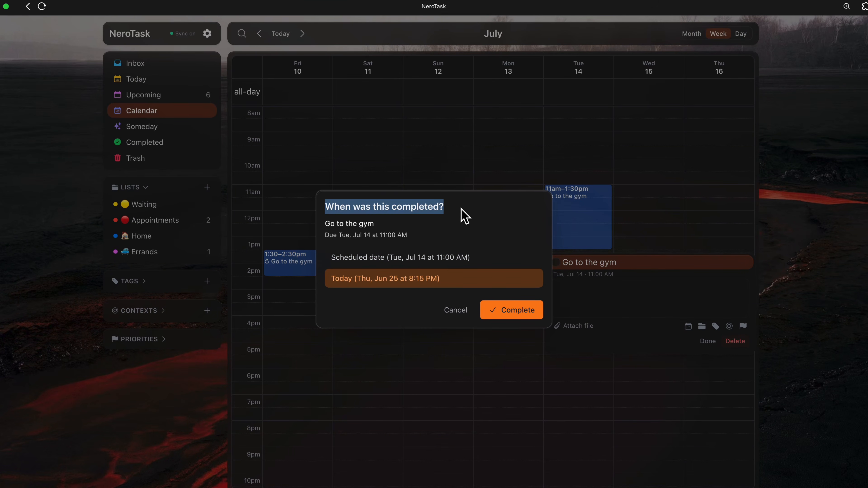
{"action": "left_click", "coordinate": [461, 208]}
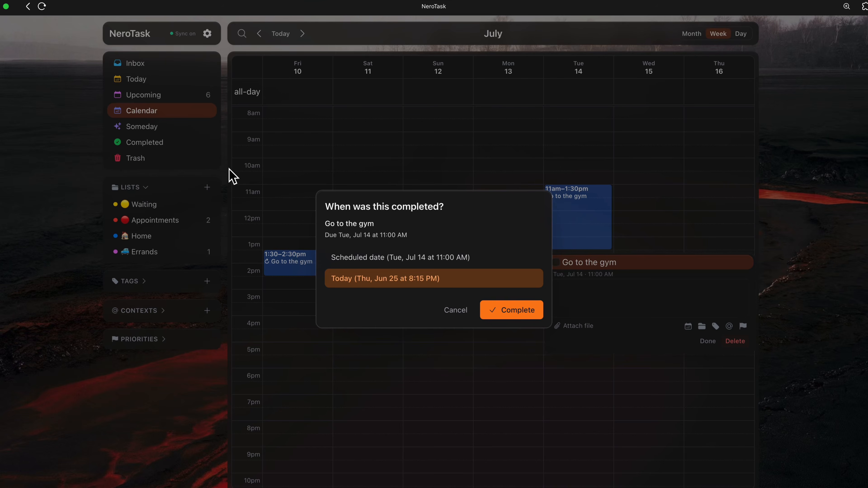
{"action": "left_click", "coordinate": [384, 262]}
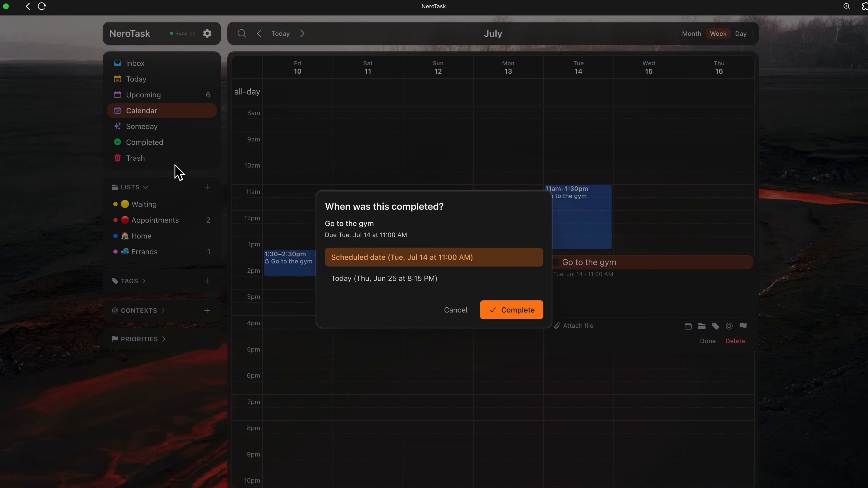
{"action": "left_click", "coordinate": [381, 278]}
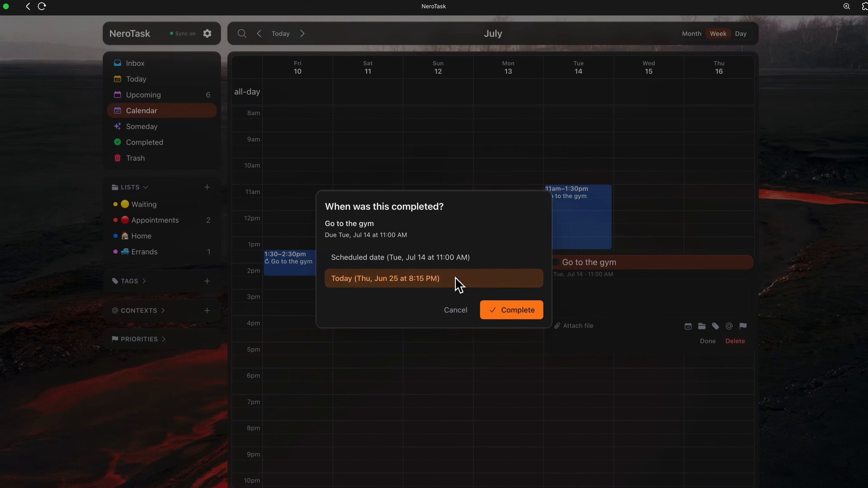
{"action": "left_click", "coordinate": [509, 311]}
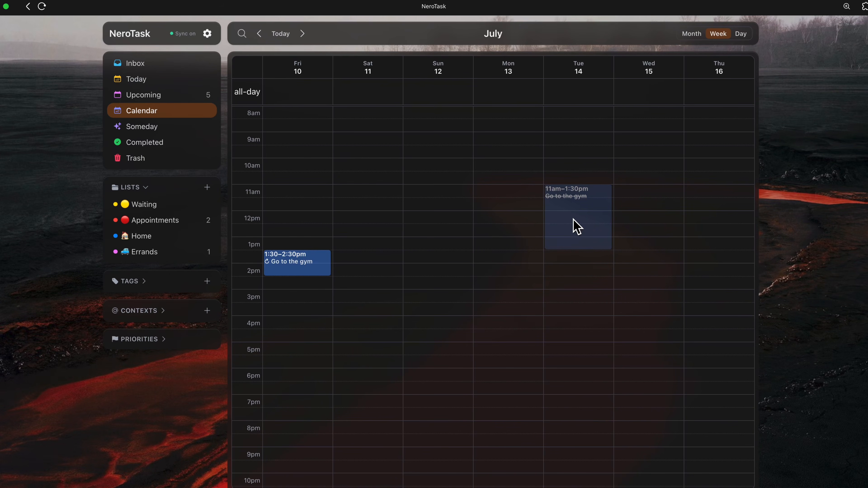
View the completed tasks and examine the completion dates of the two Go to the gym entries
{"action": "left_click", "coordinate": [190, 142]}
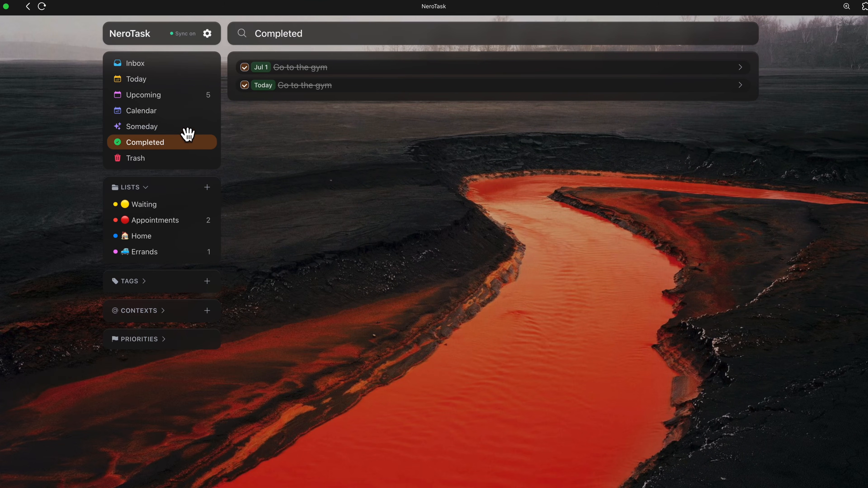
{"action": "left_click", "coordinate": [263, 89]}
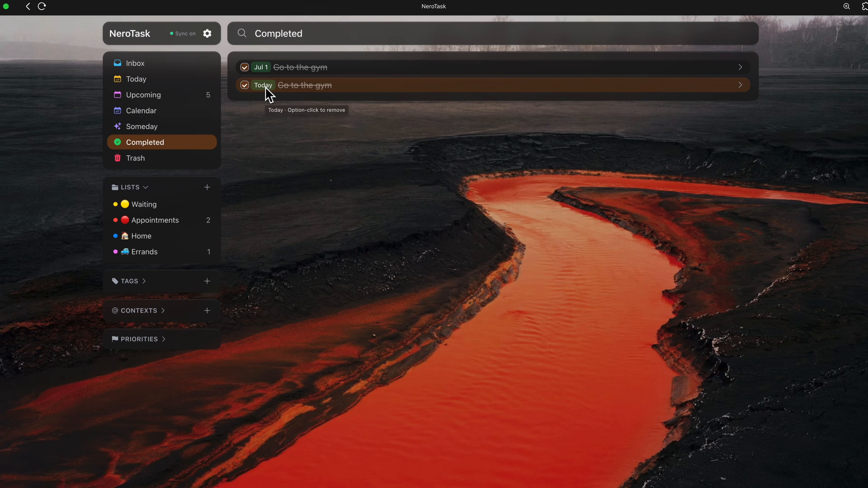
{"action": "left_click", "coordinate": [276, 126]}
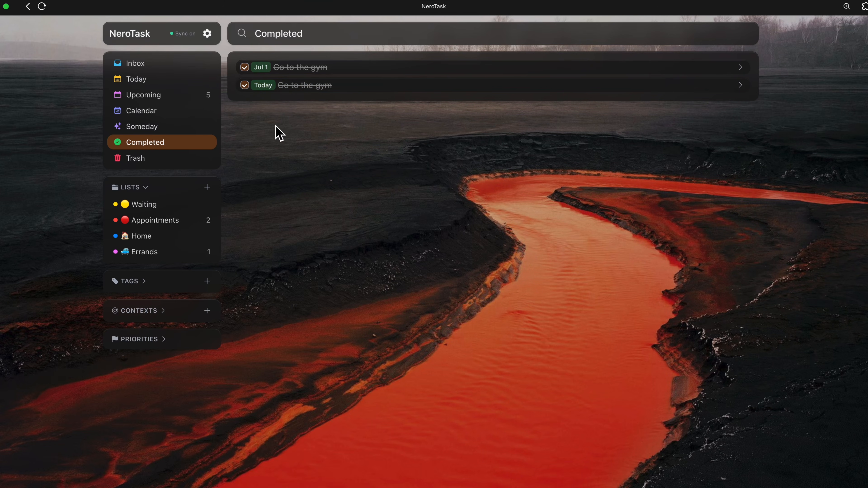
Create an all-day task named Do this spanning July 6–10 in the monthly calendar and assign it to the Appointments list
{"action": "left_click", "coordinate": [170, 111]}
{"action": "left_click", "coordinate": [691, 34]}
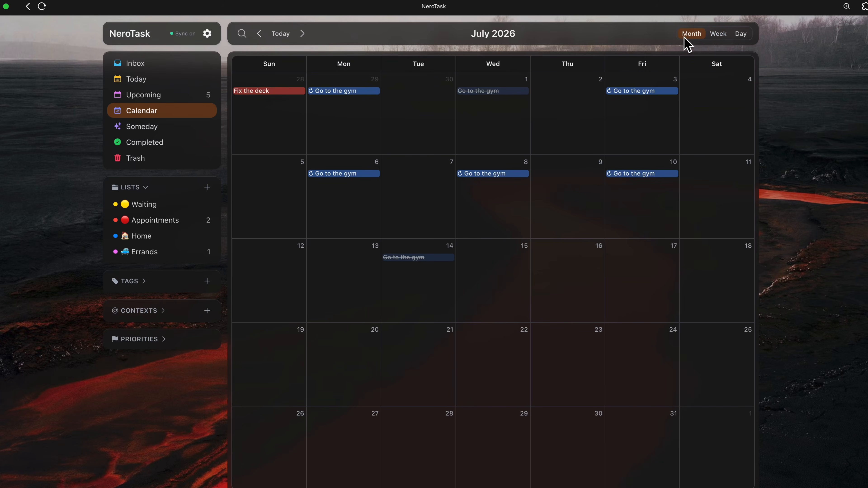
{"action": "left_click_drag", "start_coordinate": [366, 223], "coordinate": [662, 213]}
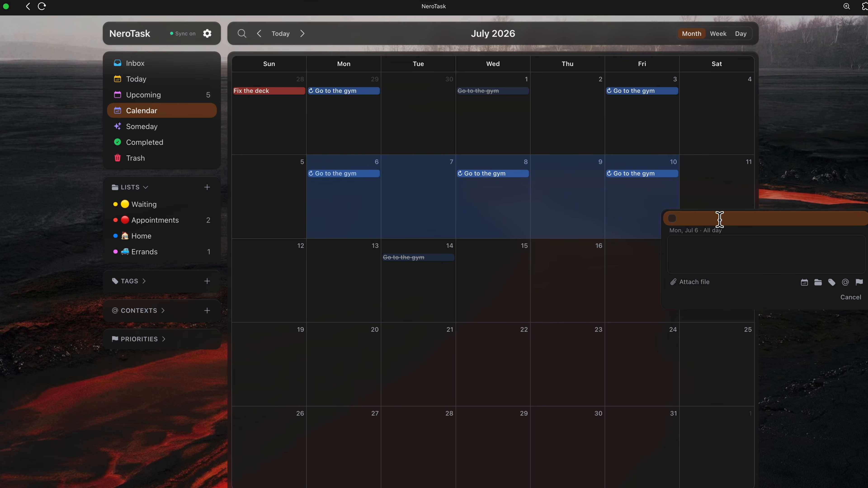
{"action": "type", "text": "Do this"}
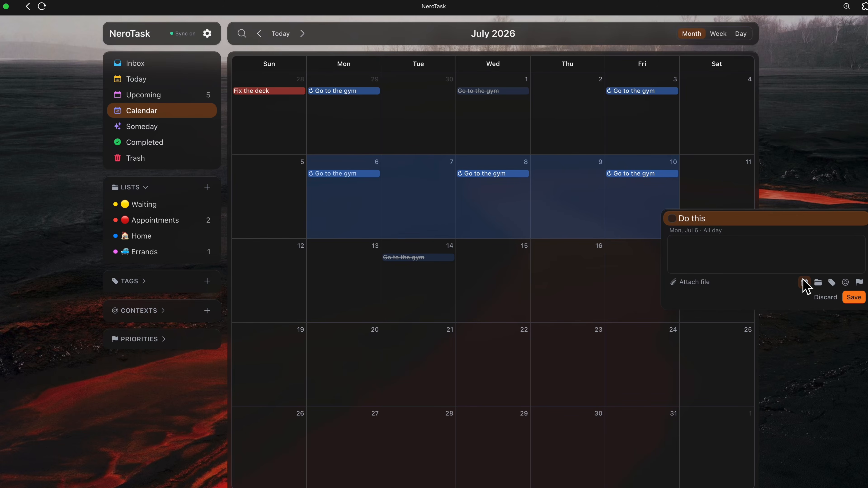
{"action": "left_click", "coordinate": [819, 283]}
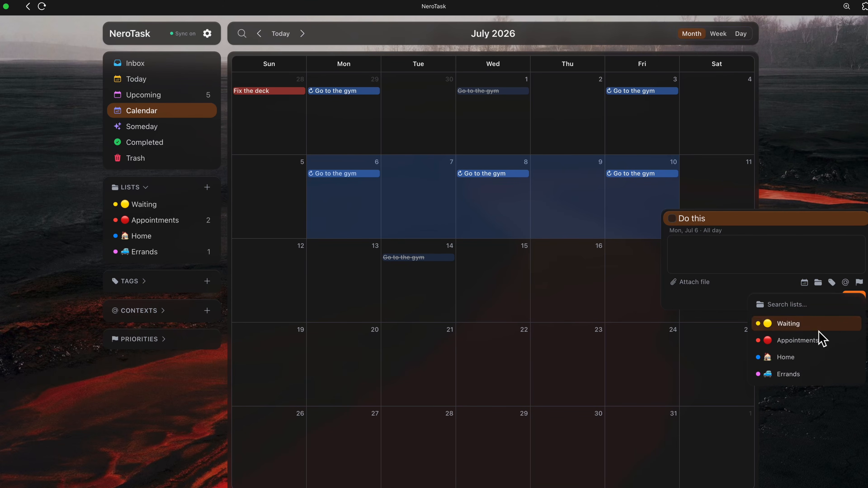
{"action": "left_click", "coordinate": [819, 341]}
{"action": "left_click", "coordinate": [738, 294]}
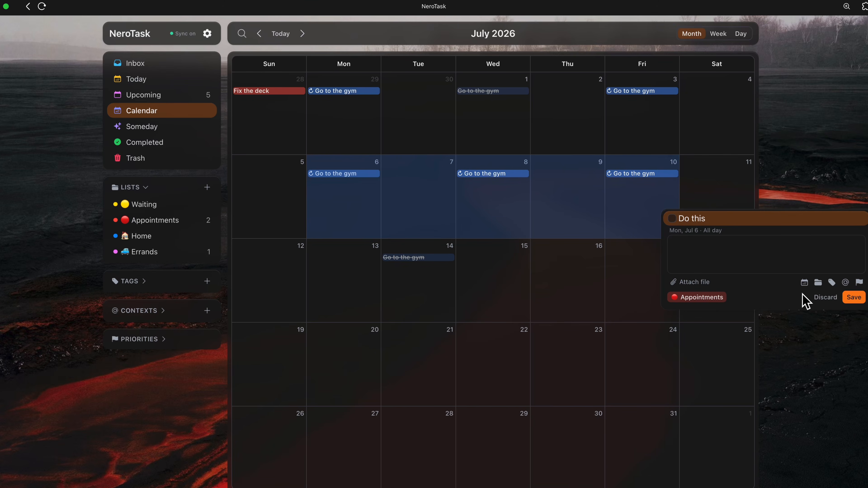
{"action": "left_click", "coordinate": [856, 298]}
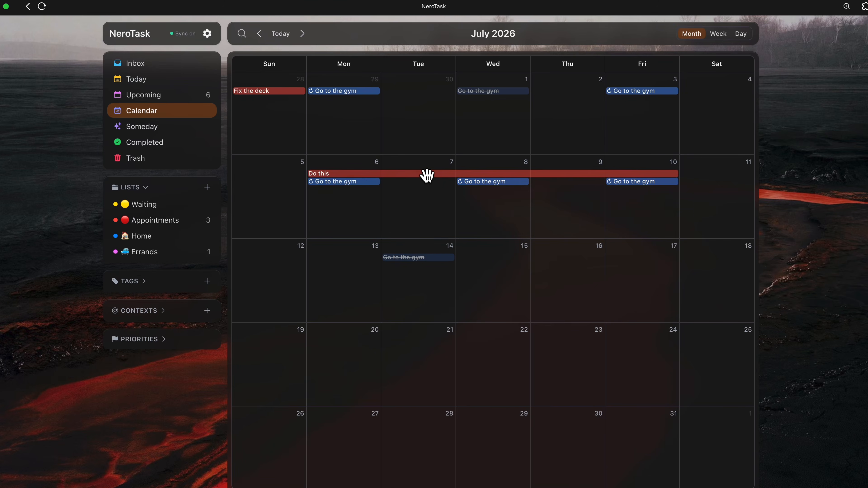
Inspect the Do this task's quick options and its details in the calendar, closing each without changes
{"action": "mouse_move", "coordinate": [426, 174]}
{"action": "left_mouse_down"}
{"action": "mouse_move", "coordinate": [441, 240]}
{"action": "mouse_move", "coordinate": [438, 283]}
{"action": "mouse_move", "coordinate": [505, 260]}
{"action": "mouse_move", "coordinate": [436, 155]}
{"action": "mouse_move", "coordinate": [434, 173]}
{"action": "left_mouse_up"}
{"action": "left_click", "coordinate": [436, 173]}
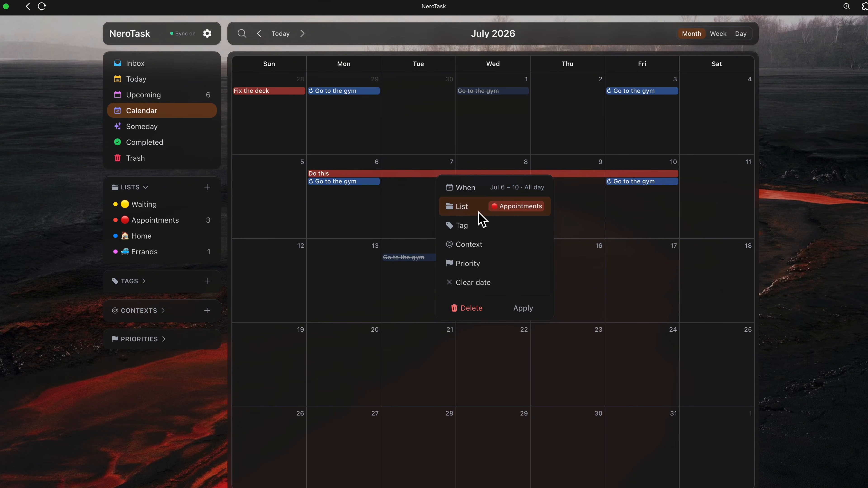
{"action": "left_click", "coordinate": [431, 192]}
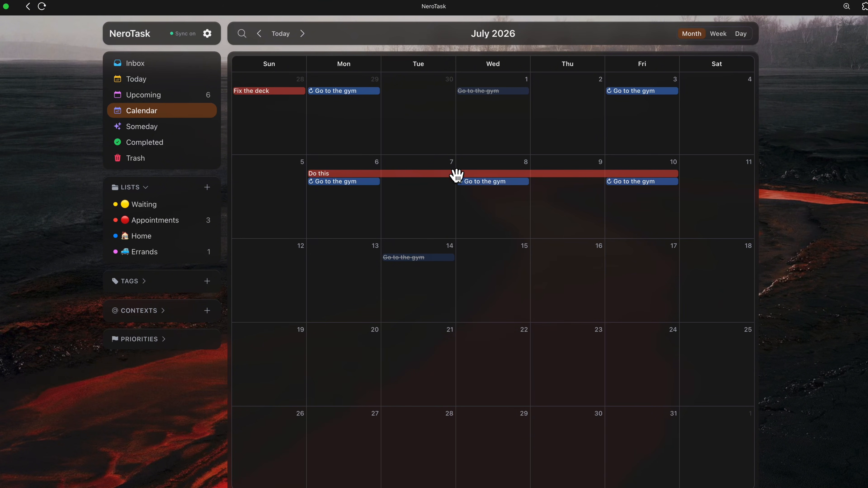
{"action": "left_click", "coordinate": [439, 174]}
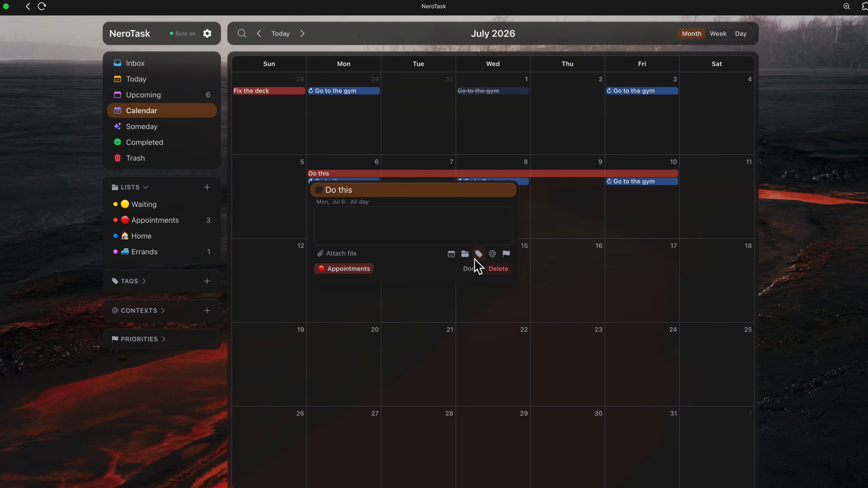
{"action": "left_click", "coordinate": [548, 226]}
Set the Do this task's date to Wednesday, July 15, all day, and its list to Waiting
{"action": "left_click", "coordinate": [426, 173]}
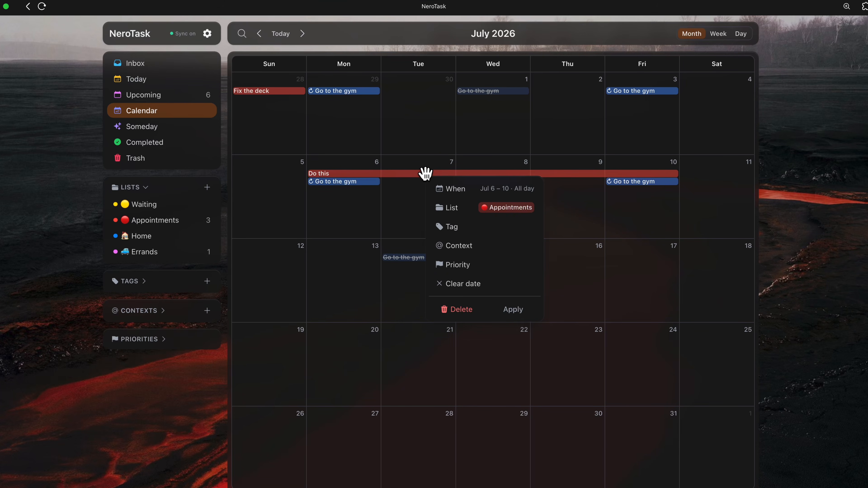
{"action": "left_click", "coordinate": [465, 190]}
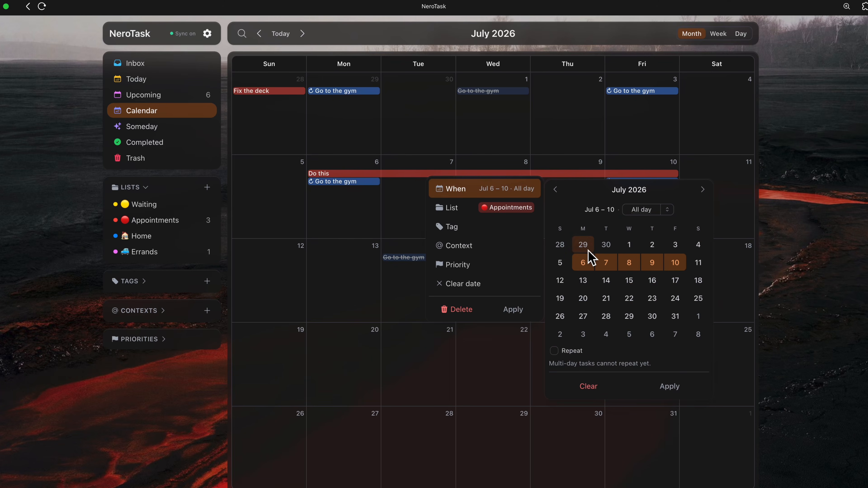
{"action": "left_click", "coordinate": [629, 278]}
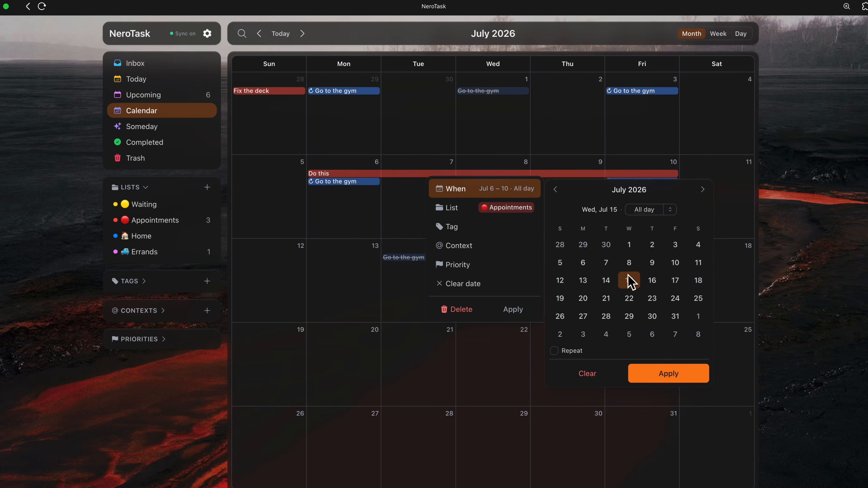
{"action": "left_click", "coordinate": [675, 373]}
{"action": "left_click", "coordinate": [467, 209]}
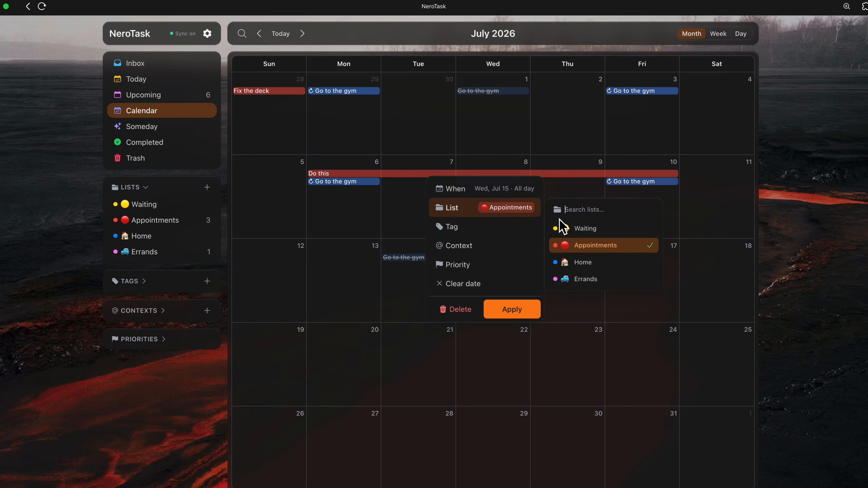
{"action": "left_click", "coordinate": [582, 228]}
Add the important tag and High priority to the Do this task and apply all its changes
{"action": "left_click", "coordinate": [523, 227]}
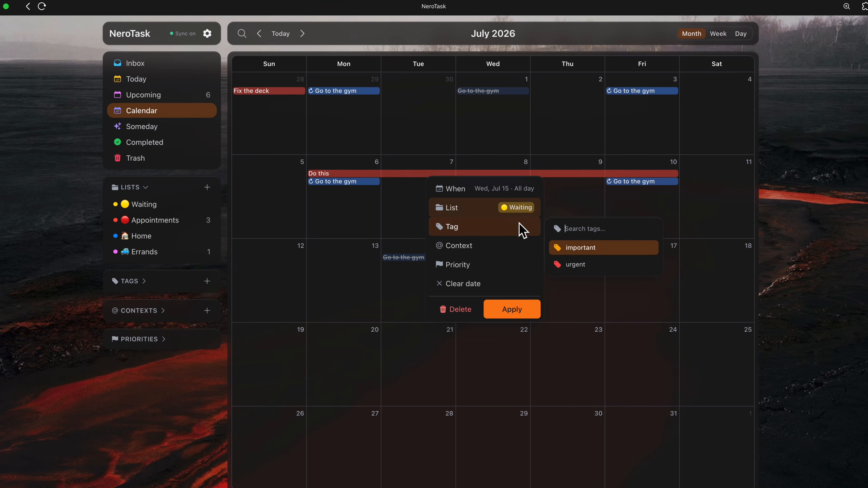
{"action": "left_click", "coordinate": [558, 249]}
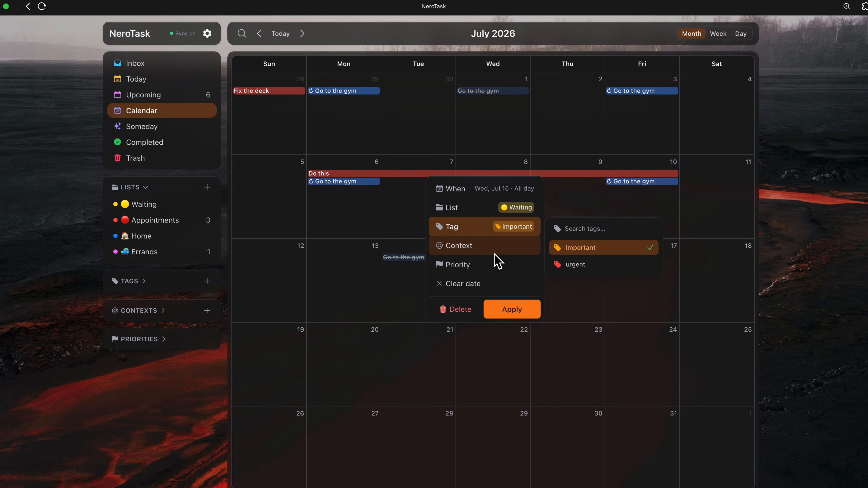
{"action": "left_click", "coordinate": [498, 263]}
{"action": "left_click", "coordinate": [581, 268]}
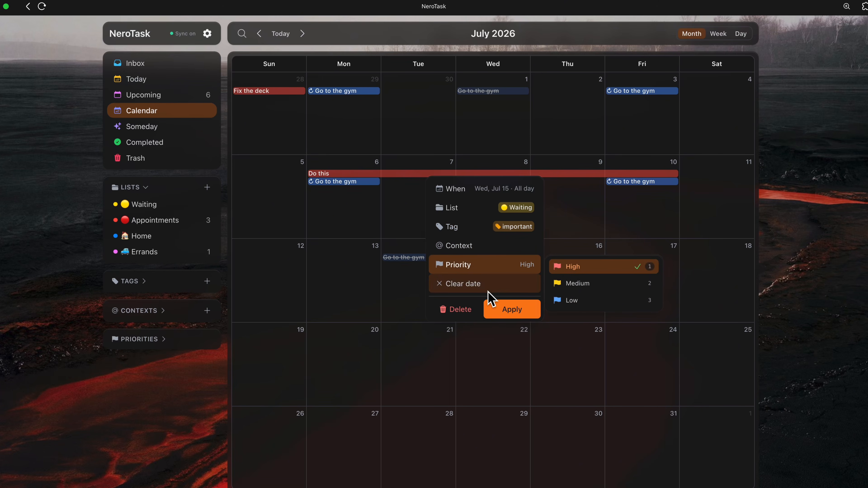
{"action": "left_click", "coordinate": [517, 312]}
View the tasks tagged important from the Do this task's details, return to the calendar, and follow its Waiting list label
{"action": "left_click", "coordinate": [470, 259]}
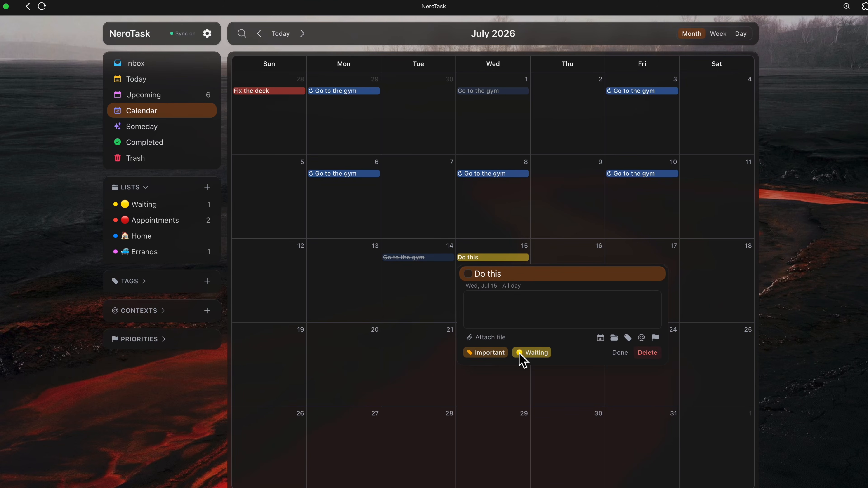
{"action": "left_click", "coordinate": [496, 355]}
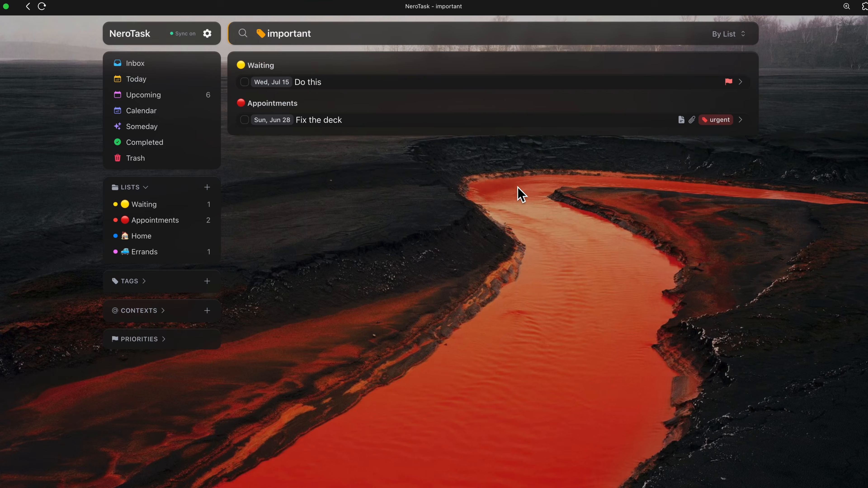
{"action": "key", "text": "Escape"}
{"action": "left_click", "coordinate": [496, 257]}
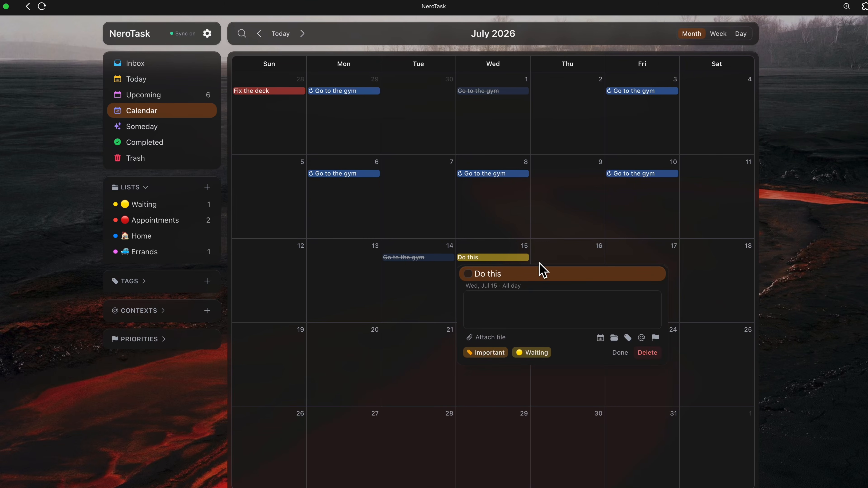
{"action": "left_click", "coordinate": [536, 354]}
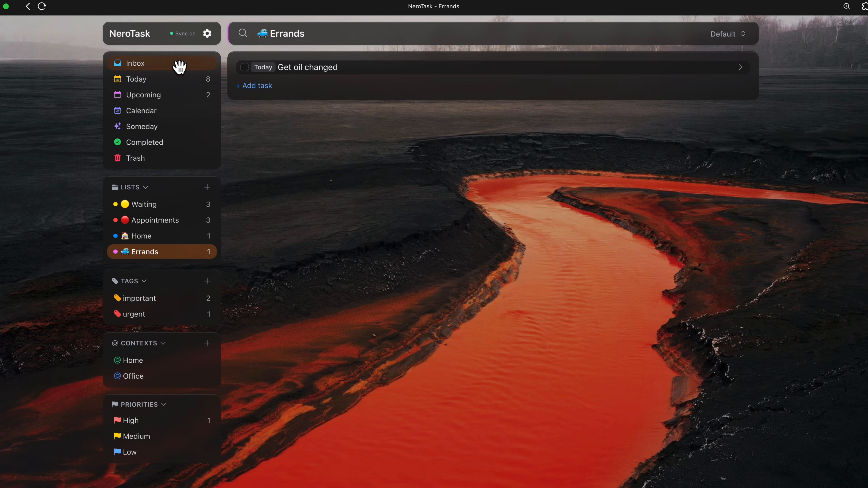
Hide Contexts and Priorities from the sidebar in the look and feel settings
{"action": "left_click", "coordinate": [207, 34]}
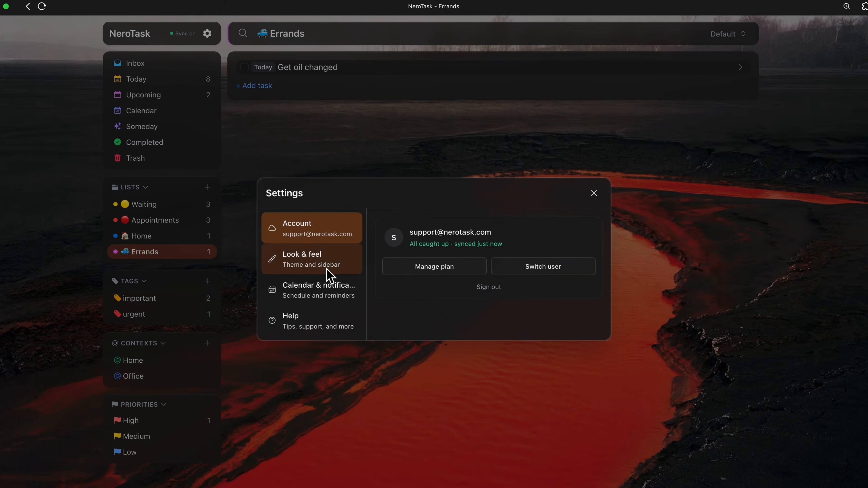
{"action": "left_click", "coordinate": [327, 264]}
{"action": "scroll", "coordinate": [461, 261], "scroll_direction": "down", "scroll_amount": 5}
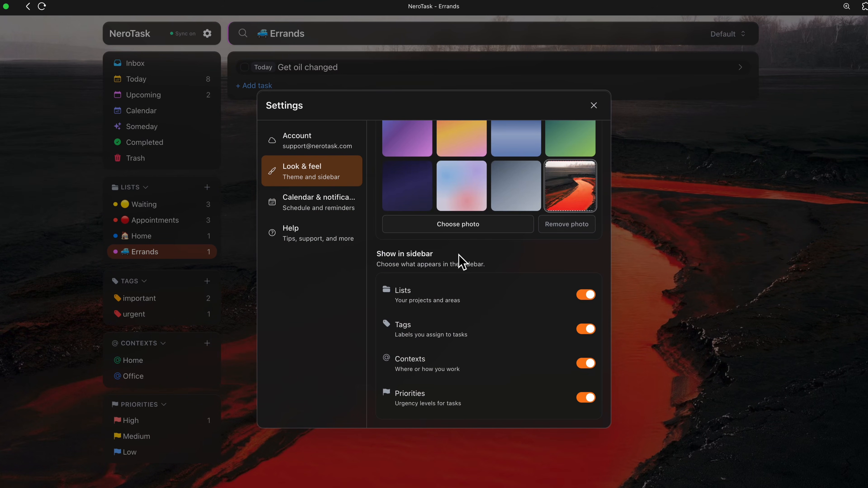
{"action": "left_click", "coordinate": [583, 369]}
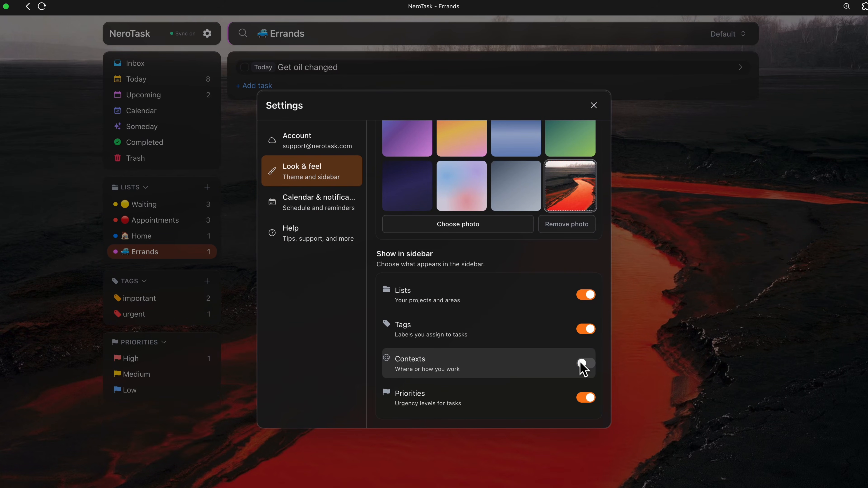
{"action": "left_click", "coordinate": [585, 397]}
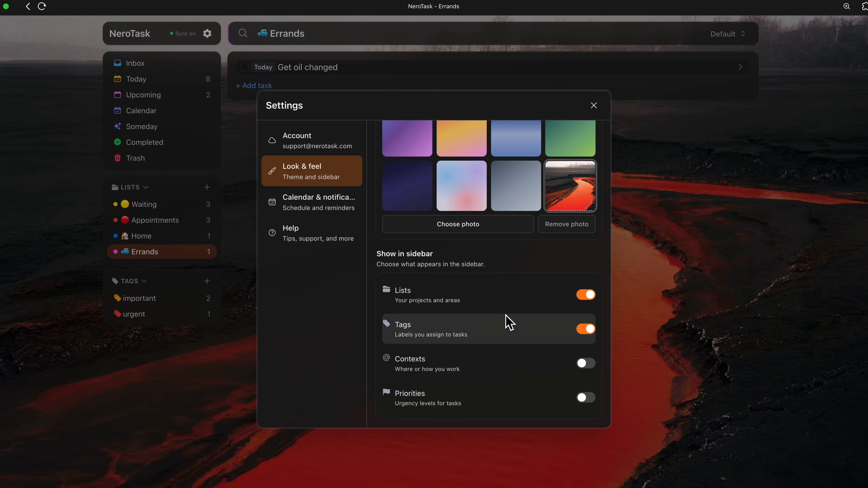
{"action": "left_click", "coordinate": [594, 106]}
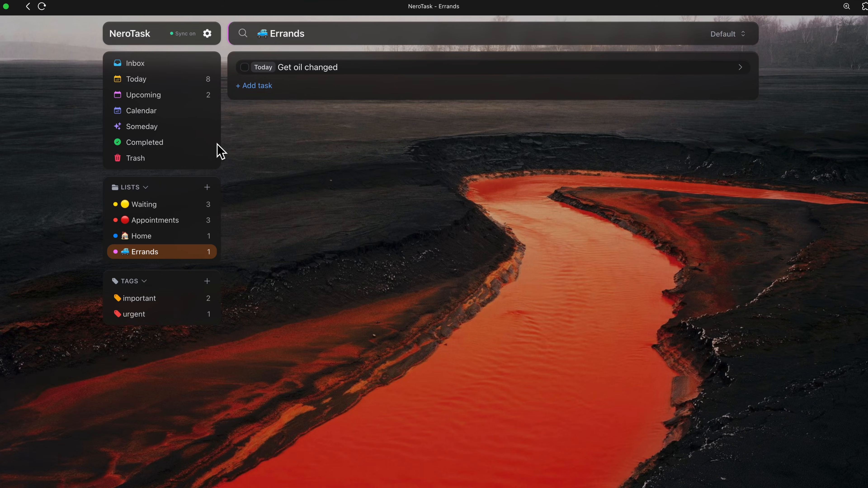
Sort today's tasks by list and reorder the lists as Home, Appointments, Waiting, Errands
{"action": "left_click", "coordinate": [167, 91]}
{"action": "left_click", "coordinate": [167, 82]}
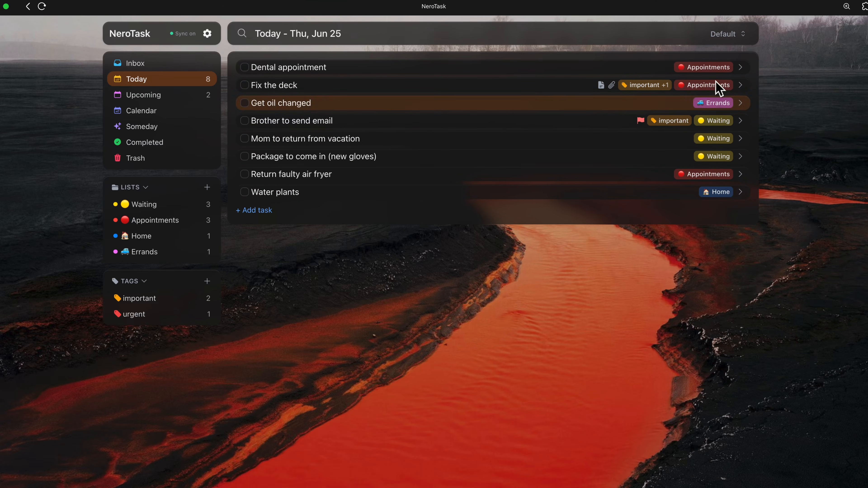
{"action": "left_click", "coordinate": [725, 34]}
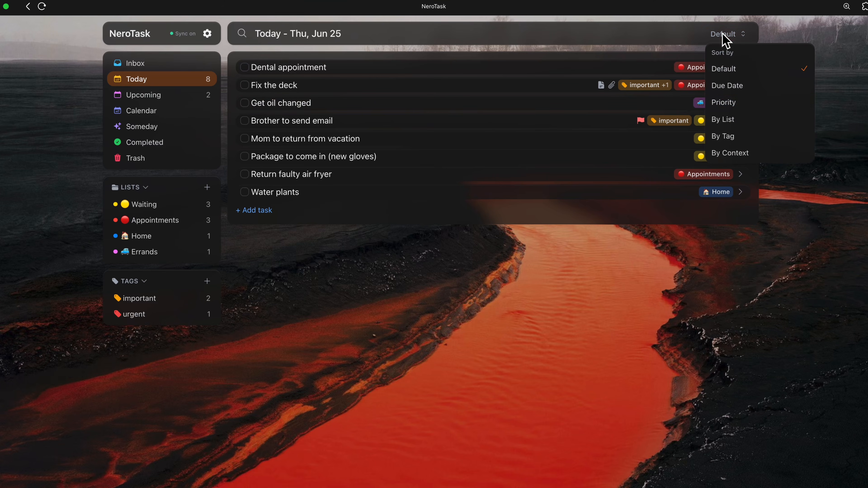
{"action": "left_click", "coordinate": [729, 118]}
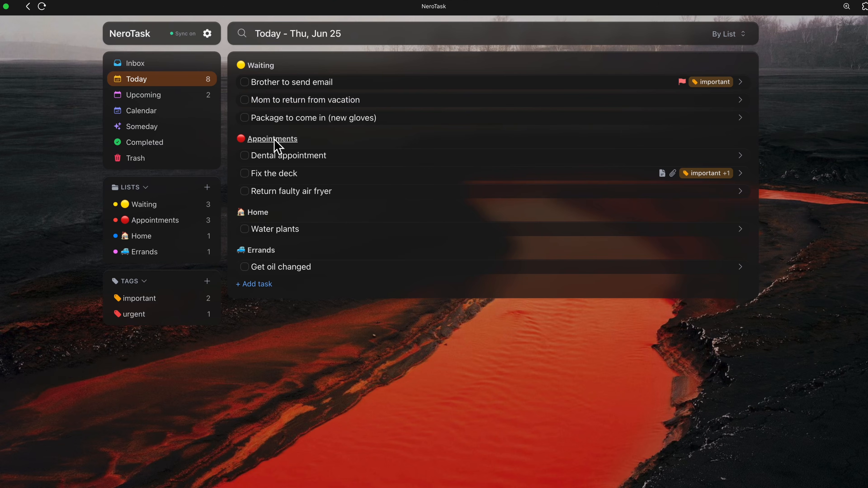
{"action": "left_click_drag", "start_coordinate": [165, 202], "coordinate": [165, 236]}
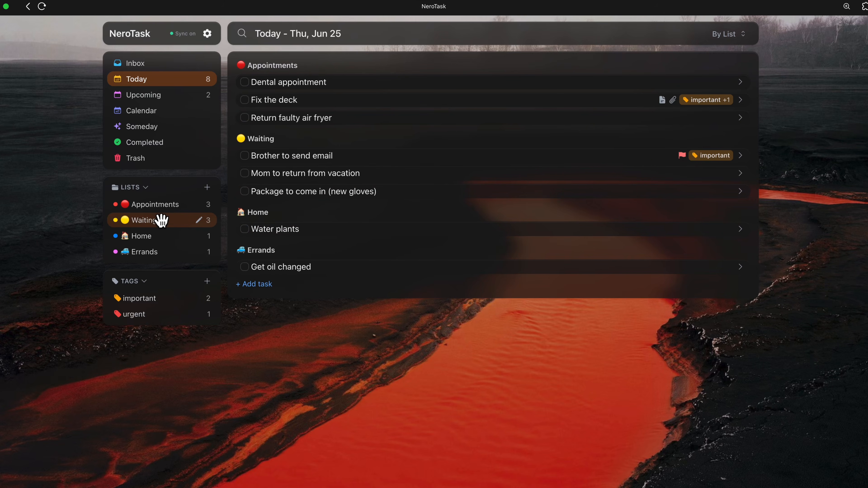
{"action": "left_click_drag", "start_coordinate": [161, 234], "coordinate": [165, 204]}
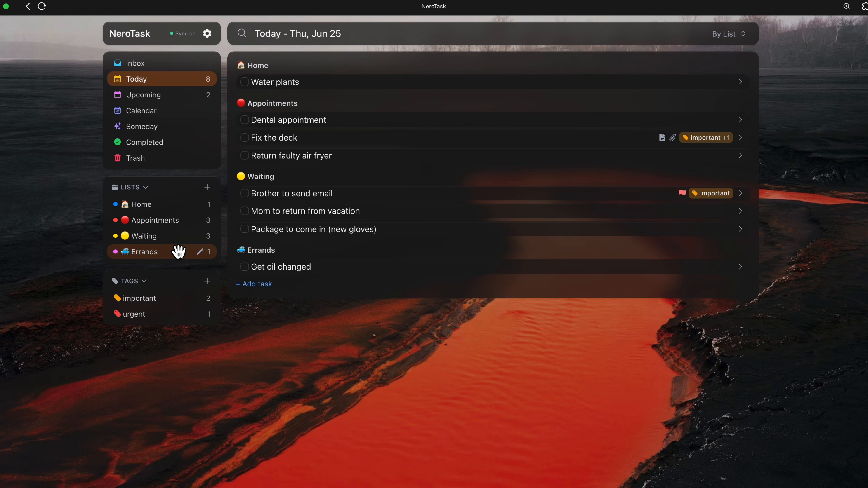
Show all tags assigned to the Fix the deck task in today's view
{"action": "left_click", "coordinate": [708, 142]}
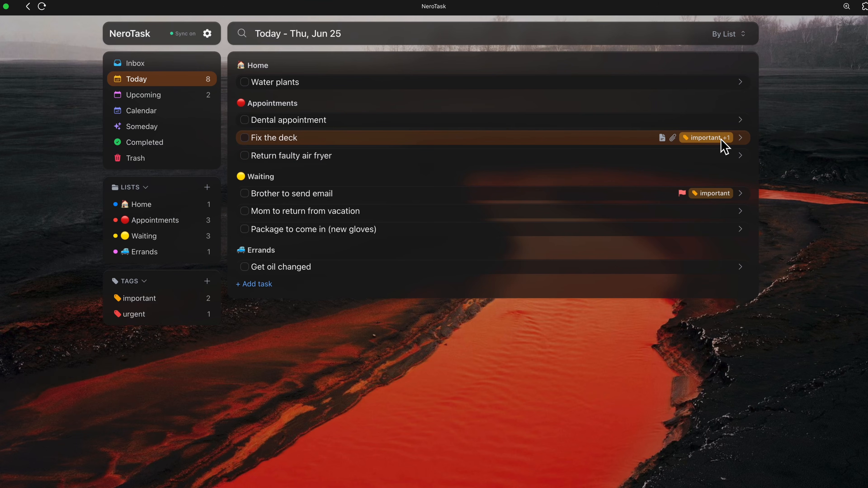
{"action": "left_click", "coordinate": [722, 140]}
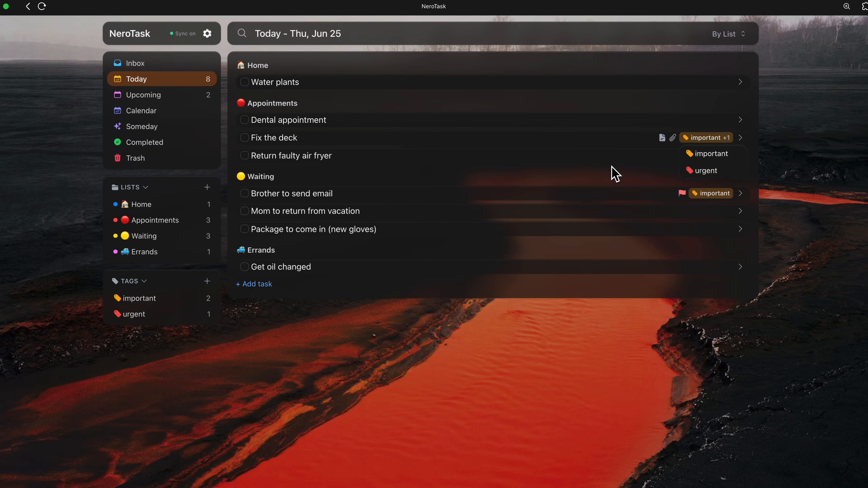
Move the urgent tag above the important tag in the tag order
{"action": "left_click_drag", "start_coordinate": [155, 313], "coordinate": [141, 290]}
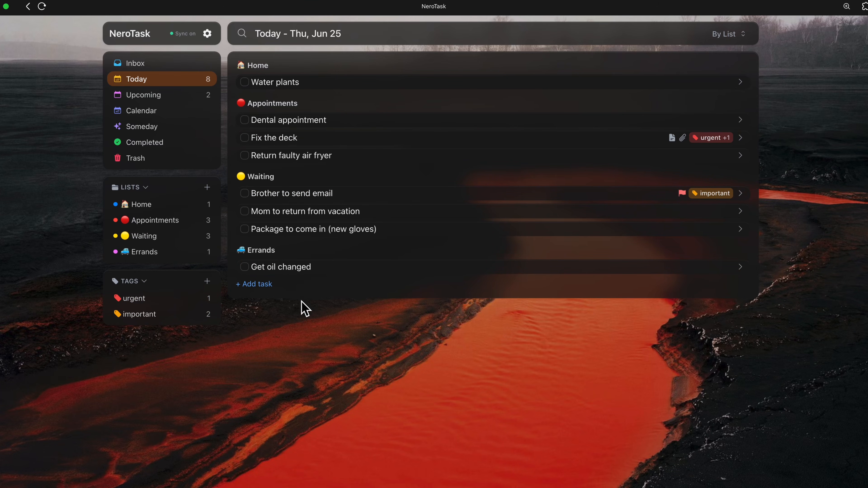
With the calendar open, move Appointments to the bottom of the lists and back to the top, and expand June 25's all-day tasks
{"action": "left_click", "coordinate": [174, 110]}
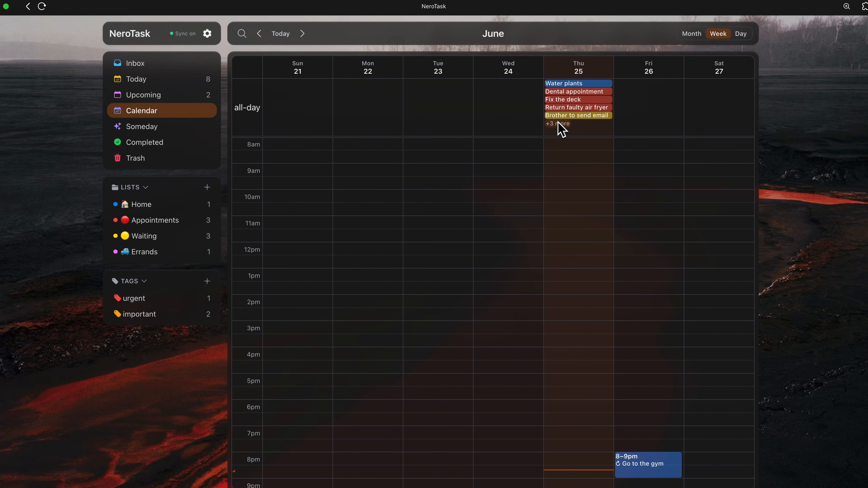
{"action": "left_click_drag", "start_coordinate": [147, 220], "coordinate": [146, 259]}
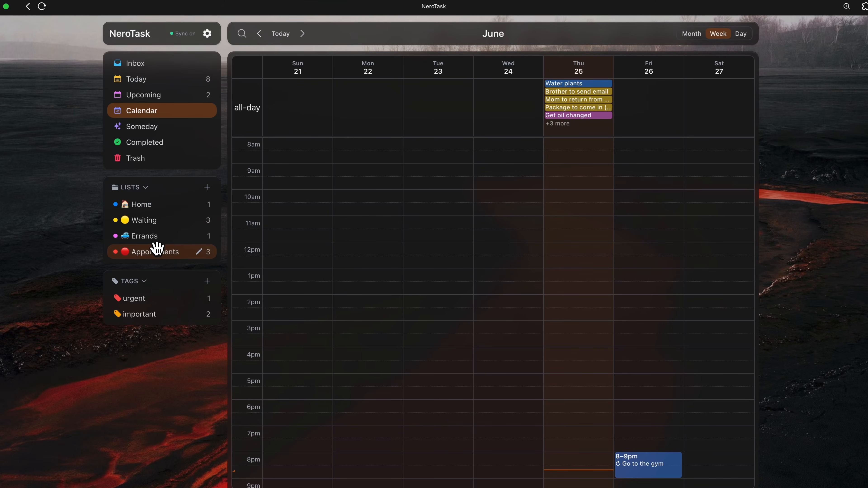
{"action": "left_click_drag", "start_coordinate": [157, 248], "coordinate": [155, 203]}
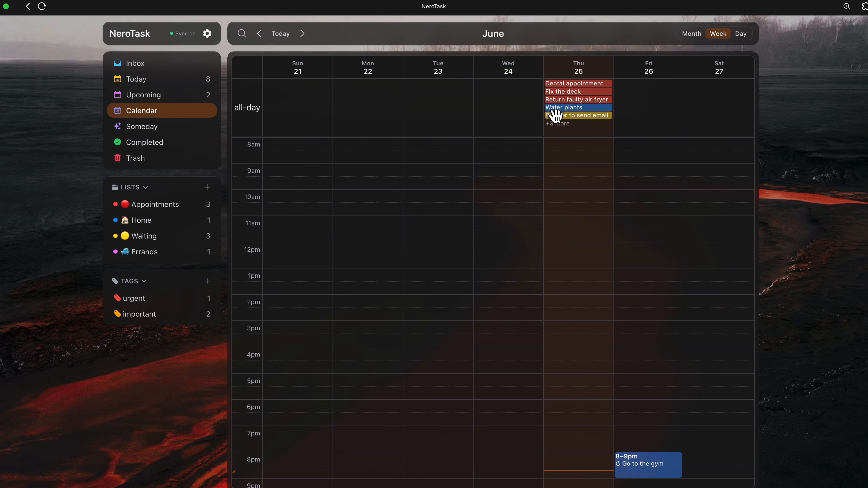
{"action": "left_click", "coordinate": [557, 124]}
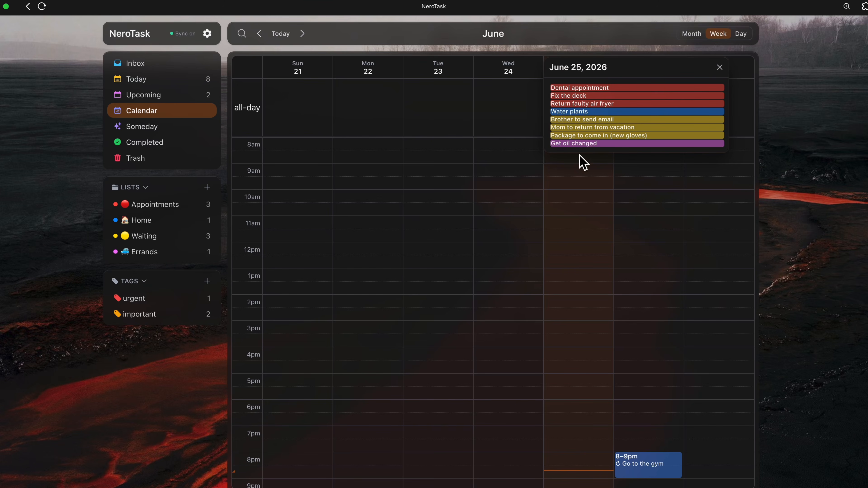
{"action": "left_click", "coordinate": [512, 52]}
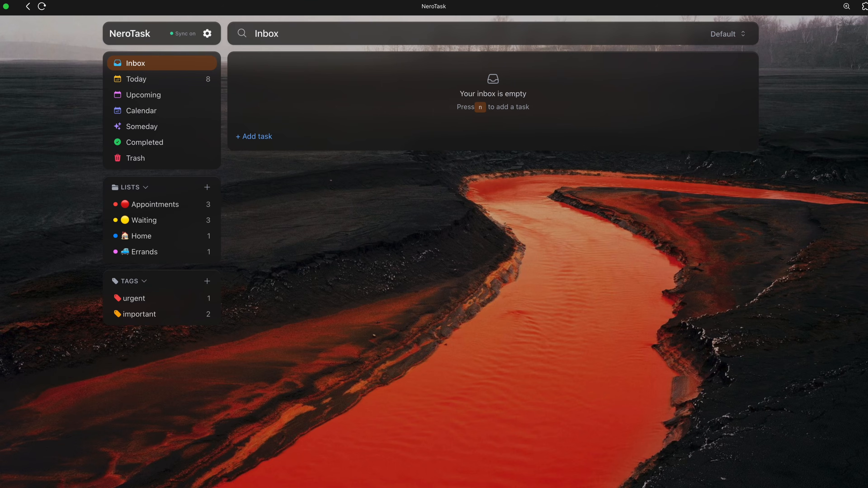
Start an Inbox task named "Go to the grocery store" with the Home context, the important tag and the Errands list
{"action": "key", "text": "n"}
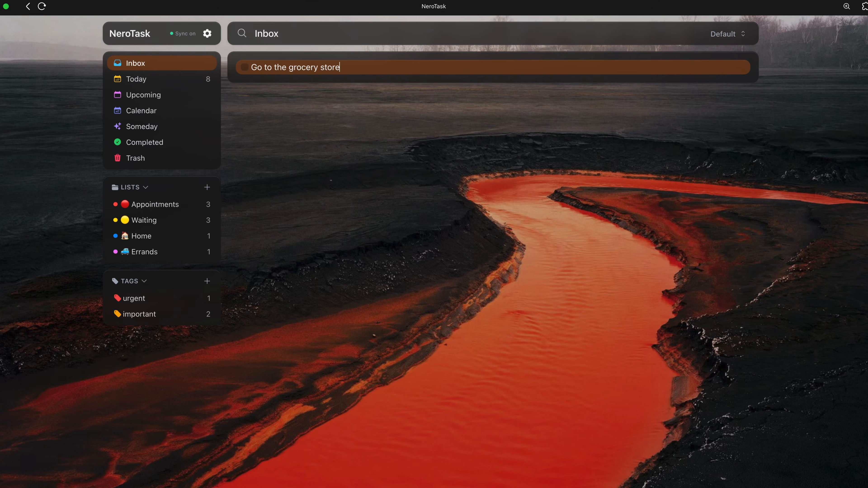
{"action": "type", "text": "Go to the grocery store @"}
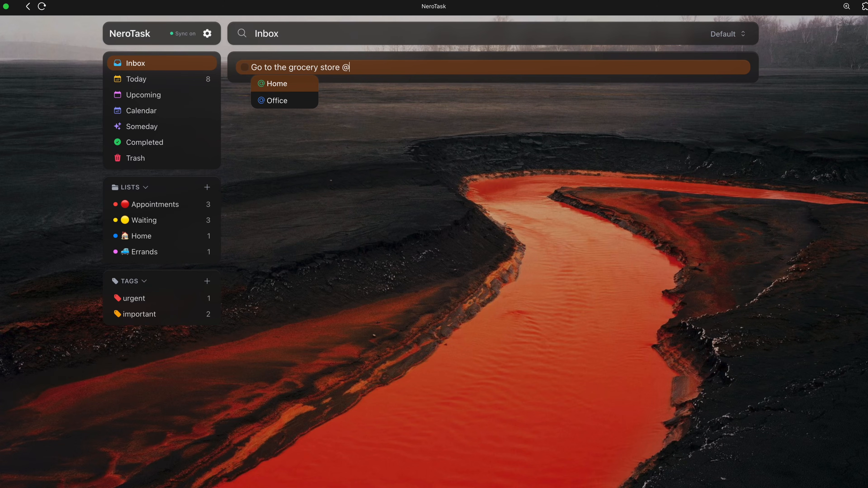
{"action": "key", "text": "Return"}
{"action": "type", "text": "#impo"}
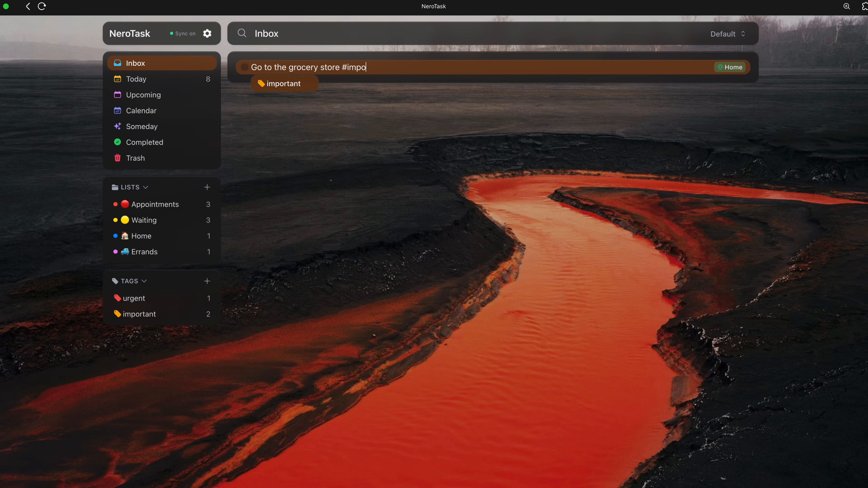
{"action": "key", "text": "Return"}
{"action": "type", "text": ">"}
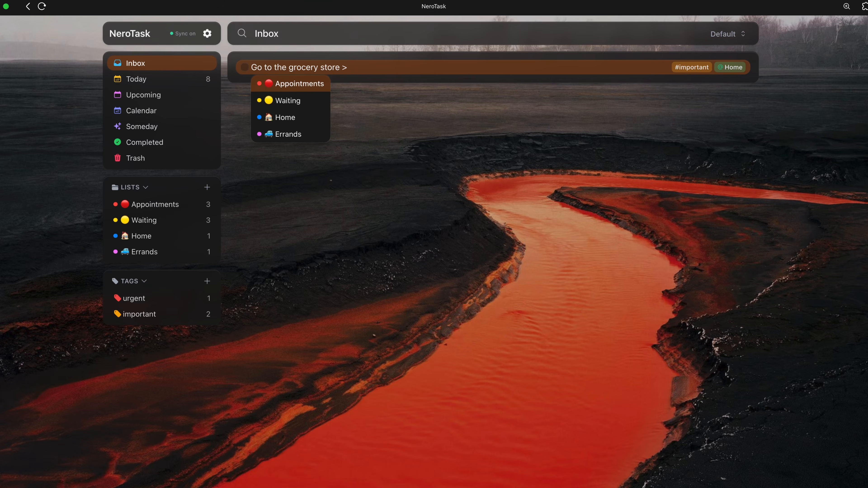
{"action": "type", "text": "err"}
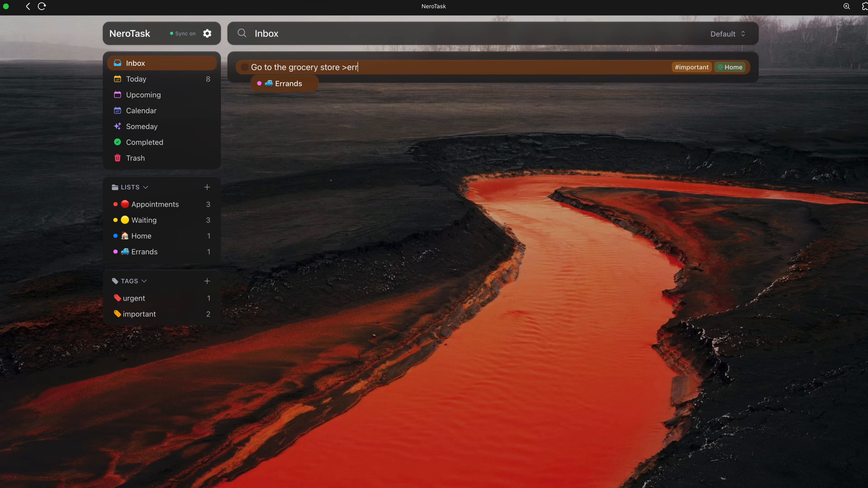
{"action": "key", "text": "Return"}
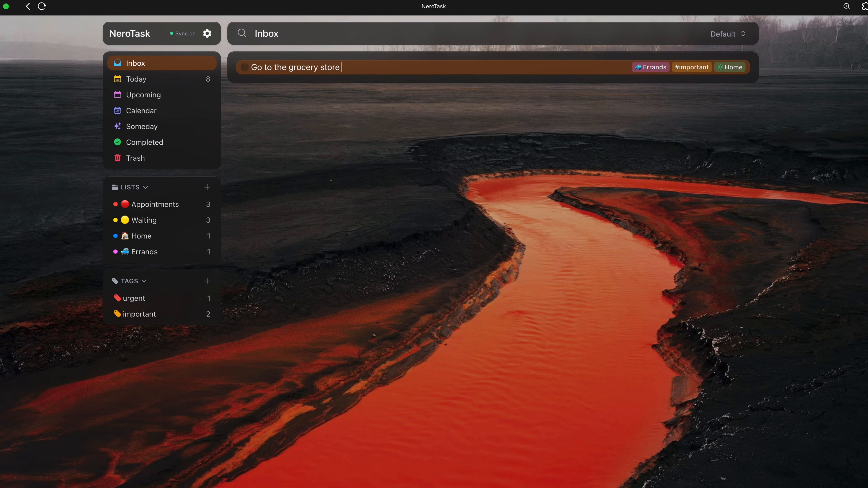
Schedule the new grocery store task with "at 5pm" and remove the word "tomorrow" from its text
{"action": "type", "text": "at 5pm tomorrow"}
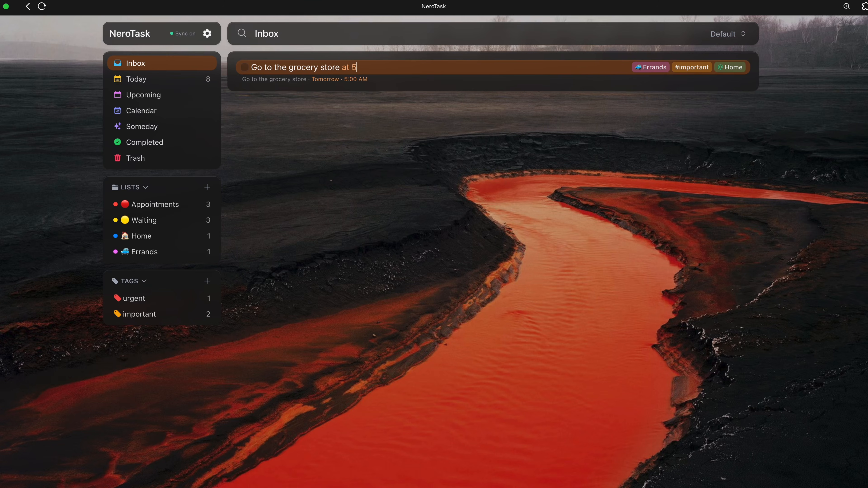
{"action": "key", "text": "BackSpace"}
{"action": "key", "text": "BackSpace"}
{"action": "key", "text": "BackSpace"}
{"action": "key", "text": "BackSpace"}
{"action": "key", "text": "BackSpace"}
{"action": "key", "text": "BackSpace"}
{"action": "key", "text": "BackSpace"}
{"action": "key", "text": "BackSpace"}
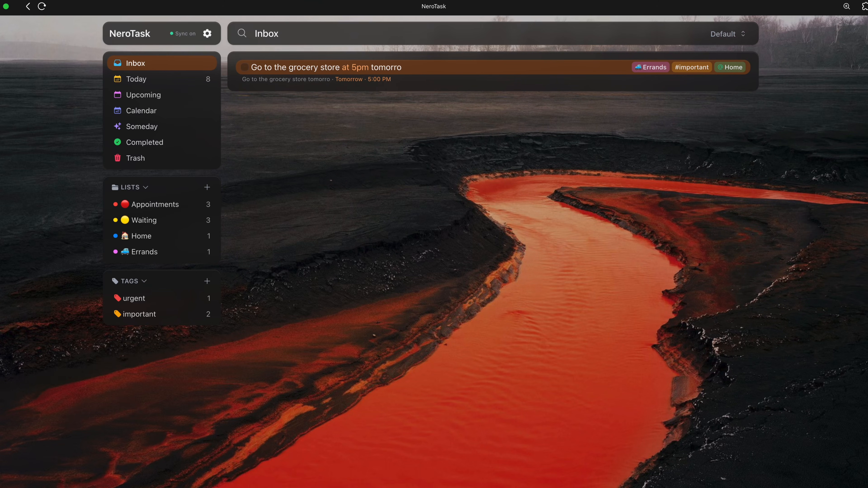
Try making the grocery store task recur with "every 2 days", and take the recurrence text out
{"action": "type", "text": "every 2 days"}
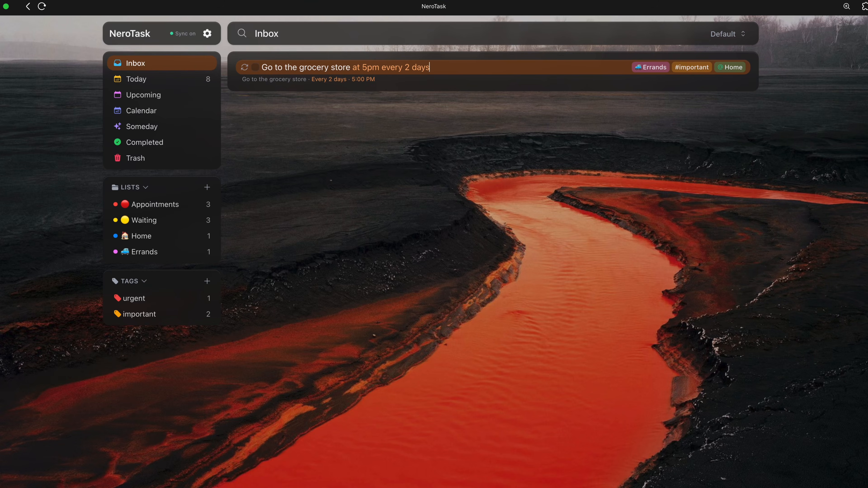
{"action": "key", "text": "BackSpace"}
{"action": "key", "text": "BackSpace"}
{"action": "key", "text": "BackSpace"}
{"action": "key", "text": "BackSpace"}
{"action": "key", "text": "BackSpace"}
{"action": "key", "text": "BackSpace"}
{"action": "key", "text": "BackSpace"}
{"action": "key", "text": "BackSpace"}
{"action": "key", "text": "BackSpace"}
{"action": "key", "text": "BackSpace"}
{"action": "key", "text": "BackSpace"}
{"action": "key", "text": "BackSpace"}
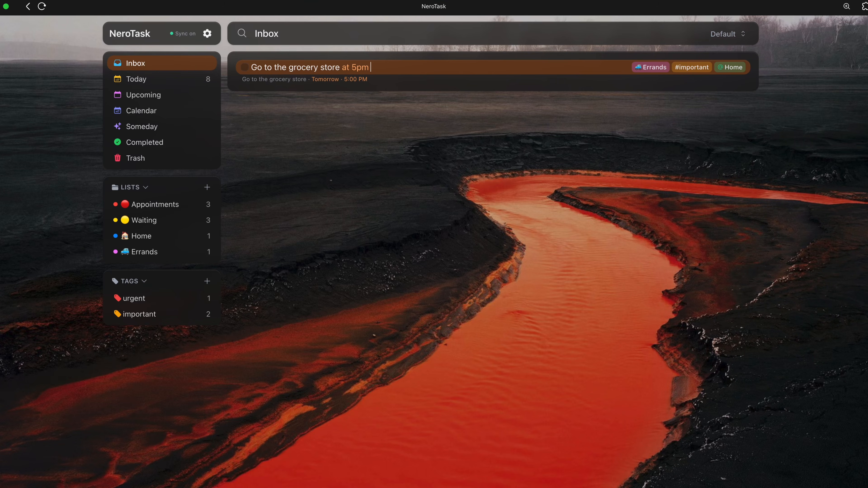
Remove the Home context and the important tag from the grocery store task being entered
{"action": "type", "text": "@"}
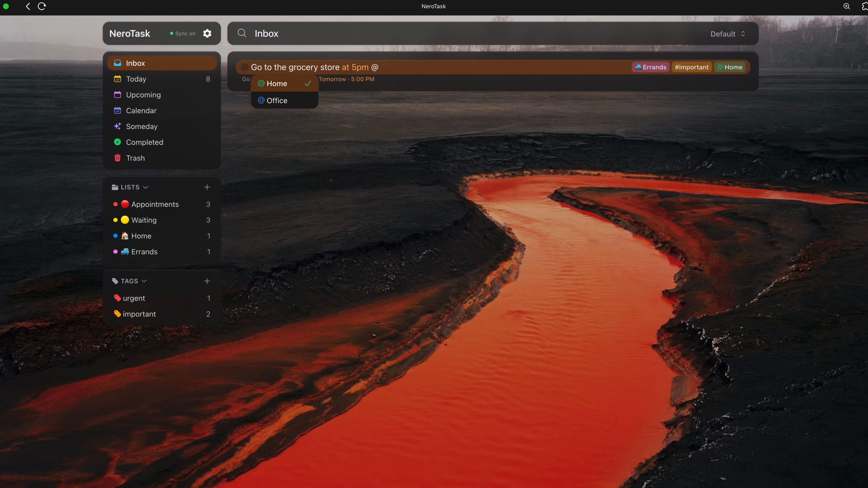
{"action": "key", "text": "BackSpace"}
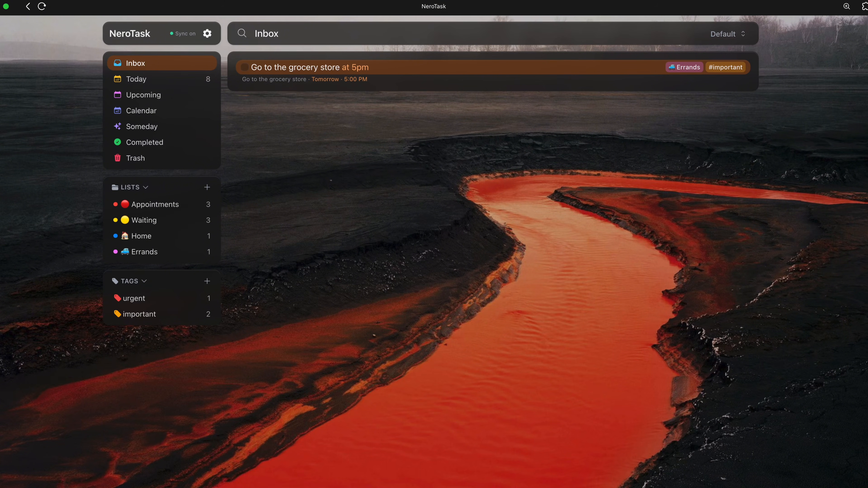
{"action": "type", "text": "#imp"}
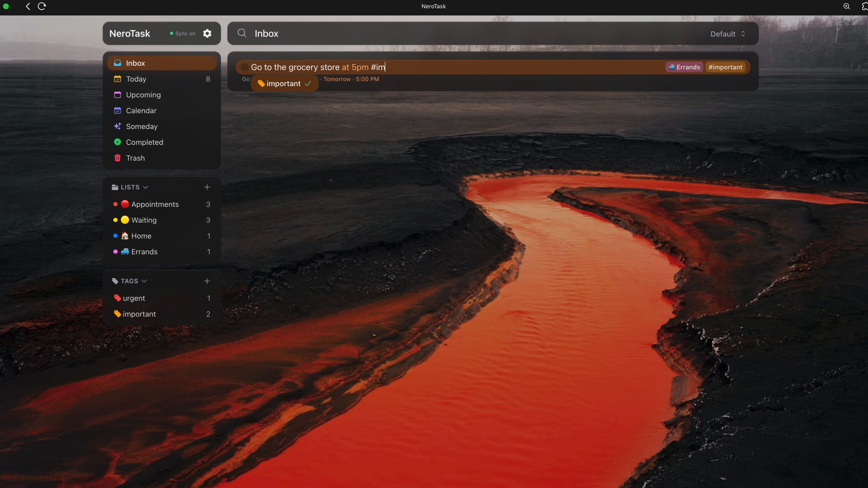
{"action": "key", "text": "BackSpace"}
{"action": "key", "text": "BackSpace"}
{"action": "key", "text": "BackSpace"}
{"action": "key", "text": "BackSpace"}
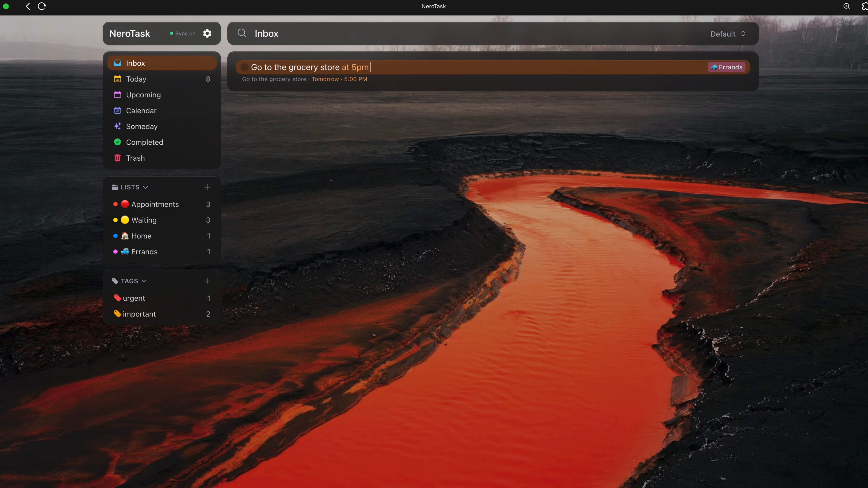
Assign the important tag to the grocery store task again and save the task
{"action": "type", "text": "#impo"}
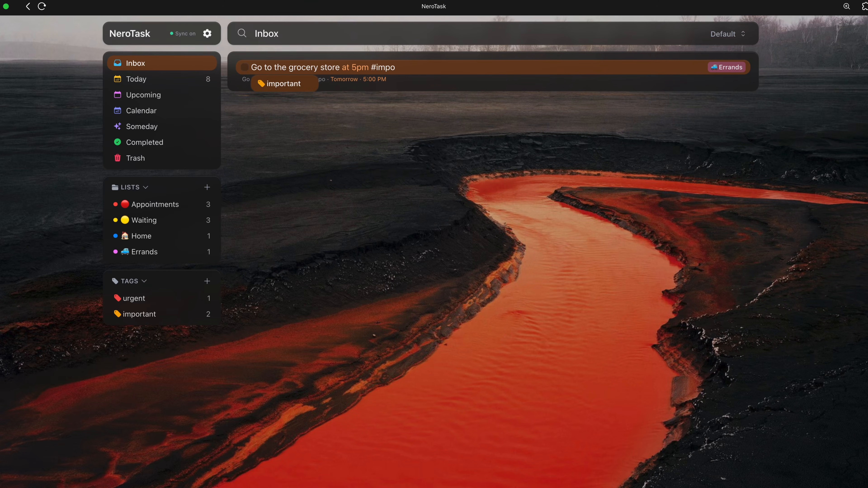
{"action": "key", "text": "Return"}
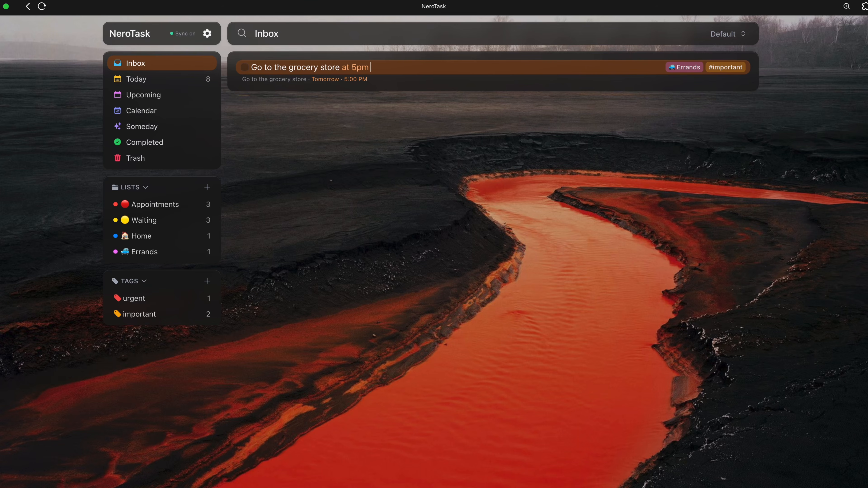
{"action": "key", "text": "Return"}
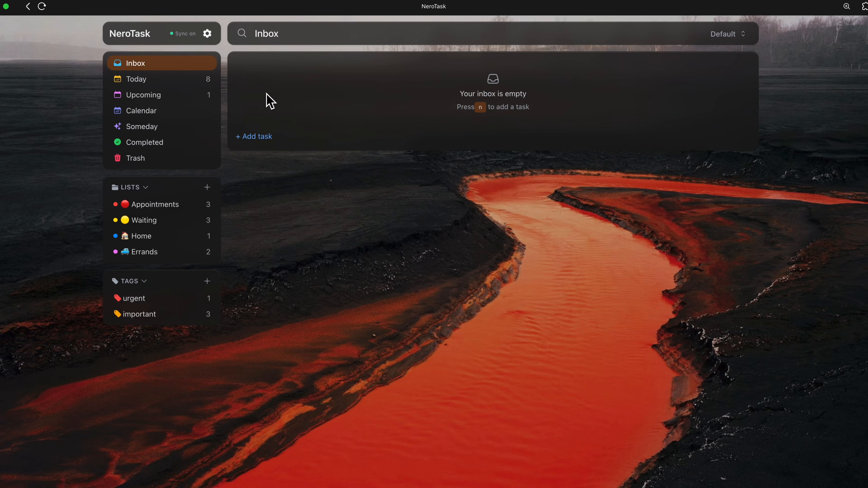
View the command search's quick actions, and go to the Upcoming view by searching for "up"
{"action": "left_click", "coordinate": [242, 33]}
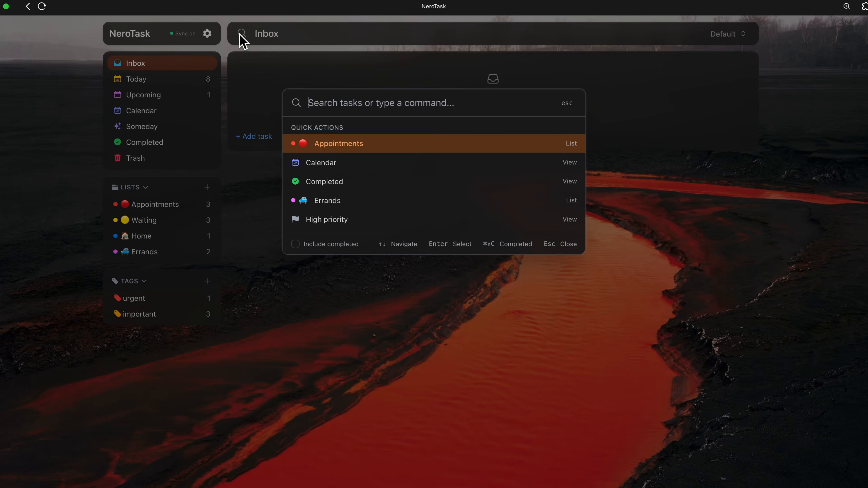
{"action": "left_click", "coordinate": [277, 58]}
{"action": "key", "text": "super+k"}
{"action": "type", "text": "up"}
{"action": "key", "text": "Return"}
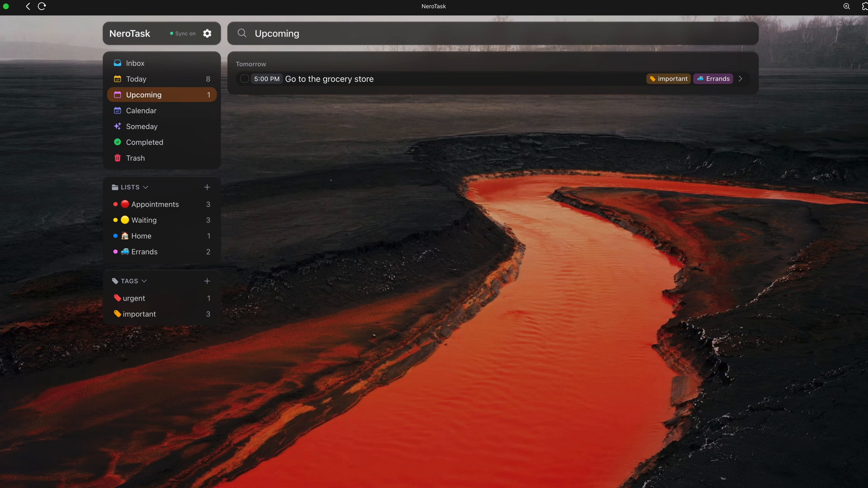
Return to the Inbox and locate the Go to the grocery store task by searching for "gro"
{"action": "key", "text": "1"}
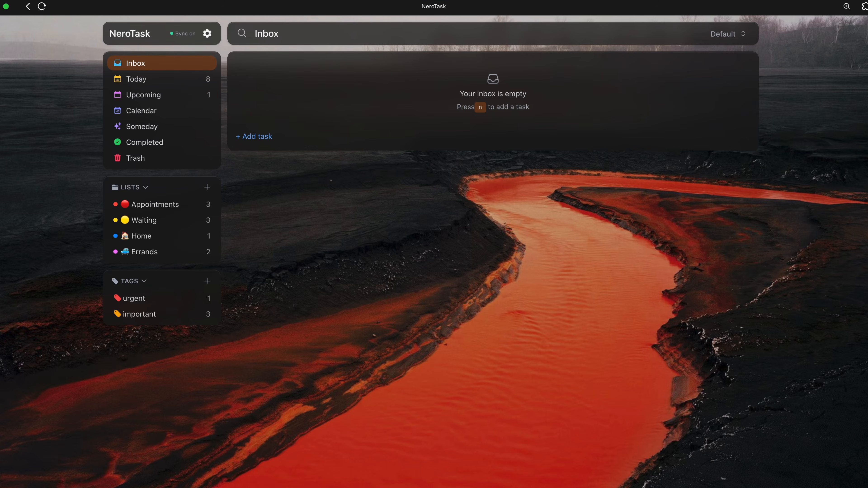
{"action": "key", "text": "super+k"}
{"action": "type", "text": "gro"}
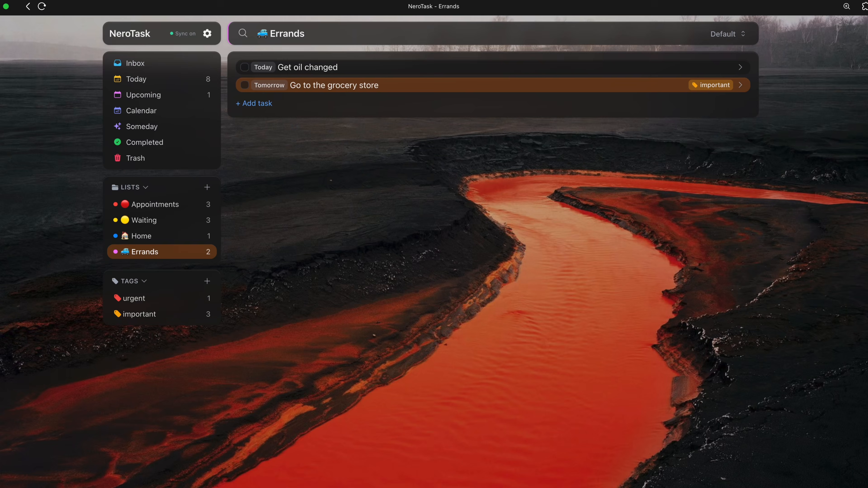
Add the note "Type this note for fun" to the Go to the grocery store task and collapse its details
{"action": "key", "text": "Right"}
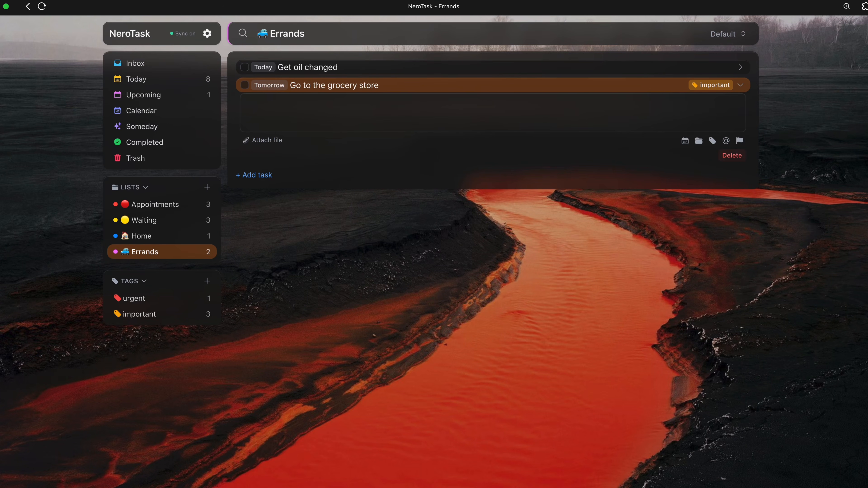
{"action": "key", "text": "Left"}
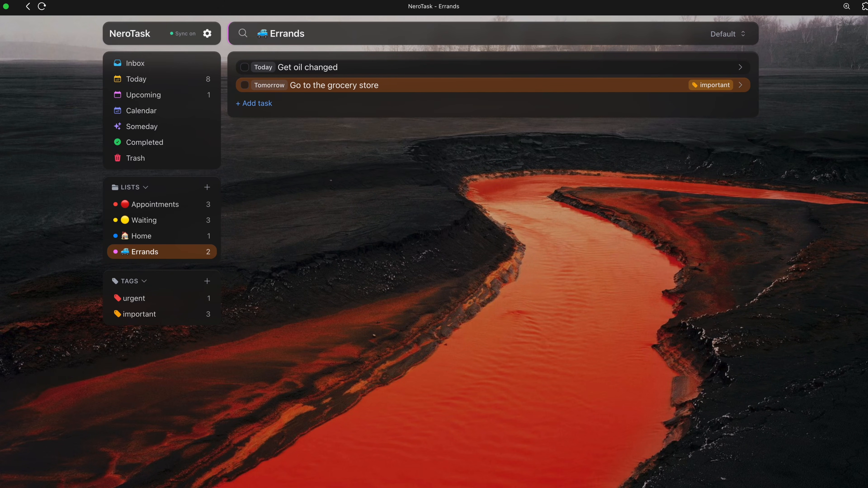
{"action": "key", "text": "Right"}
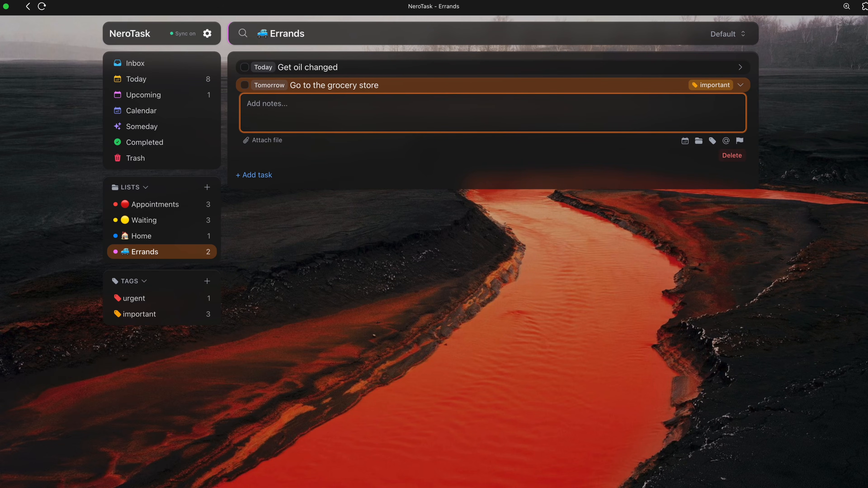
{"action": "type", "text": "Type this note for fun"}
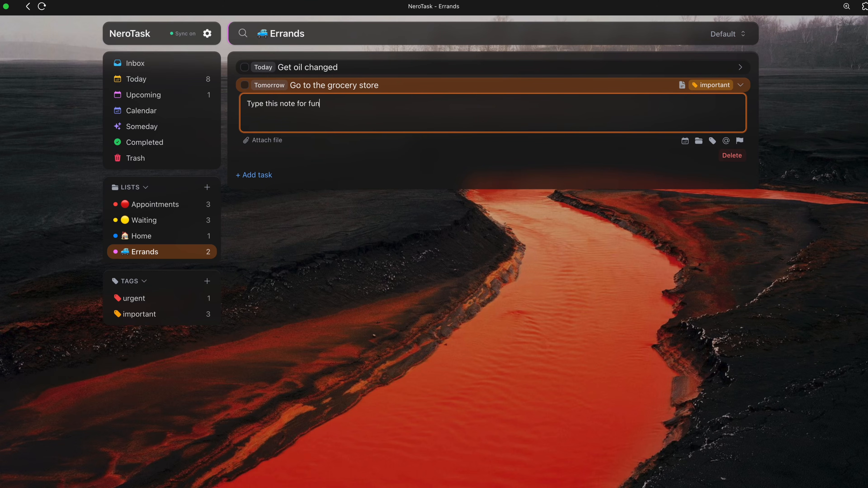
{"action": "key", "text": "Escape"}
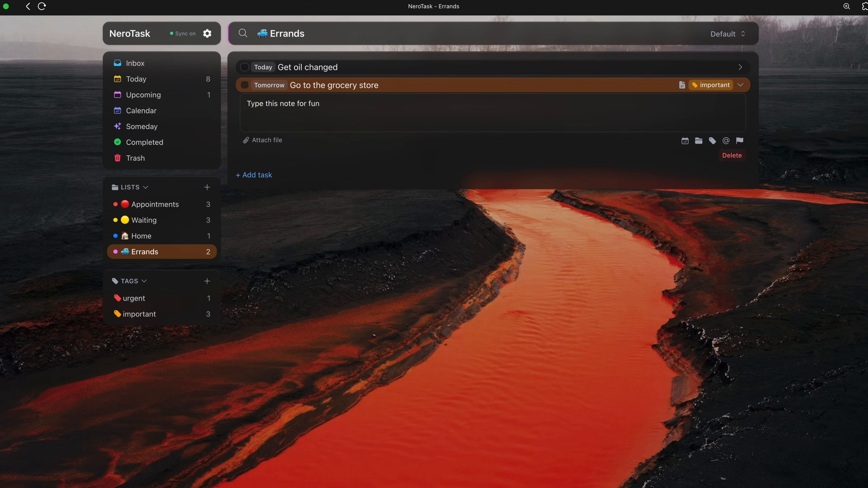
{"action": "key", "text": "Escape"}
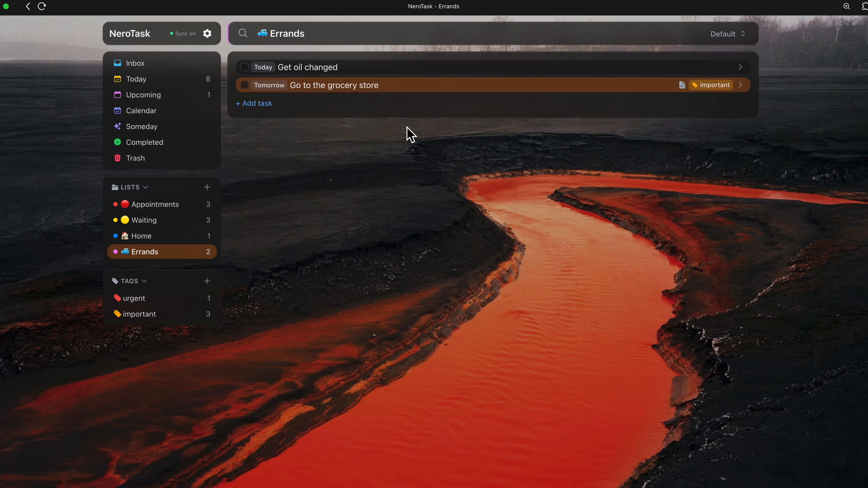
Move the Get oil changed task from the Errands list to the Inbox
{"action": "key", "text": "Up"}
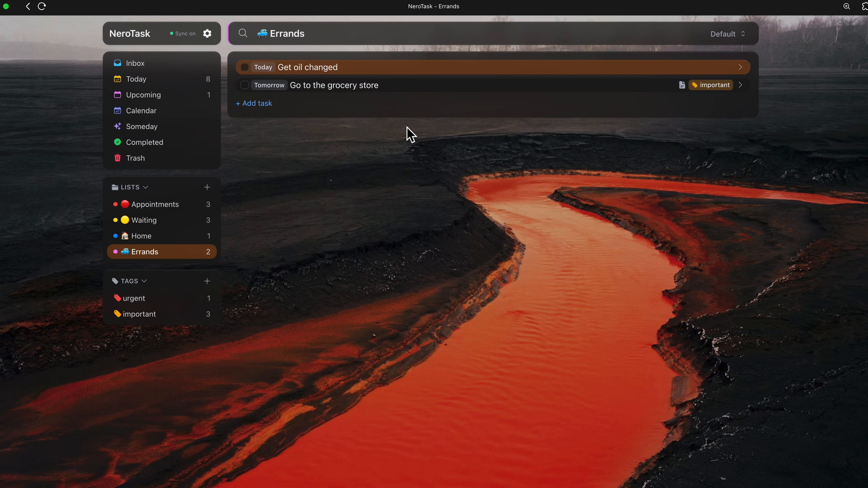
{"action": "key", "text": "Down"}
{"action": "key", "text": "Up"}
{"action": "key", "text": "m"}
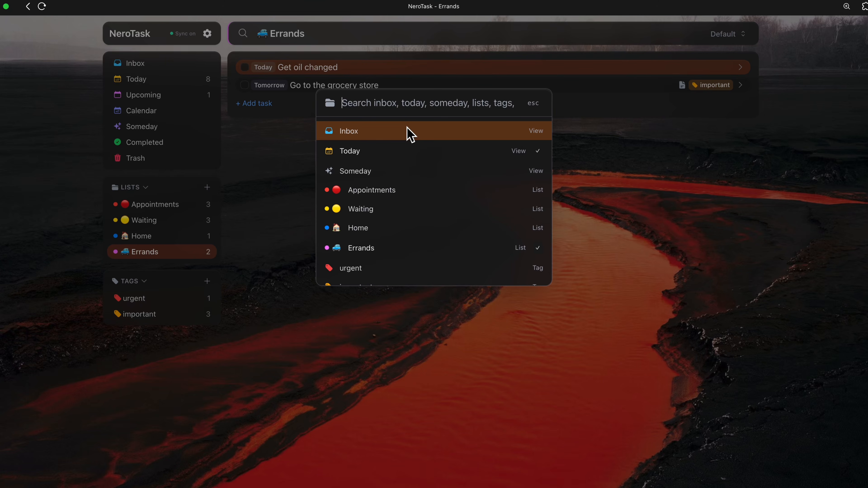
{"action": "type", "text": "inbox"}
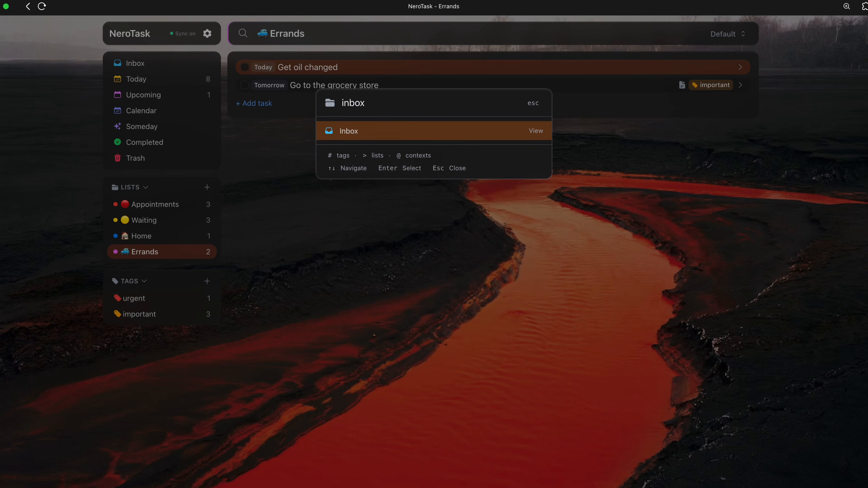
{"action": "key", "text": "Return"}
Locate the Get oil changed task in the Inbox by searching for "oil"
{"action": "key", "text": "super+k"}
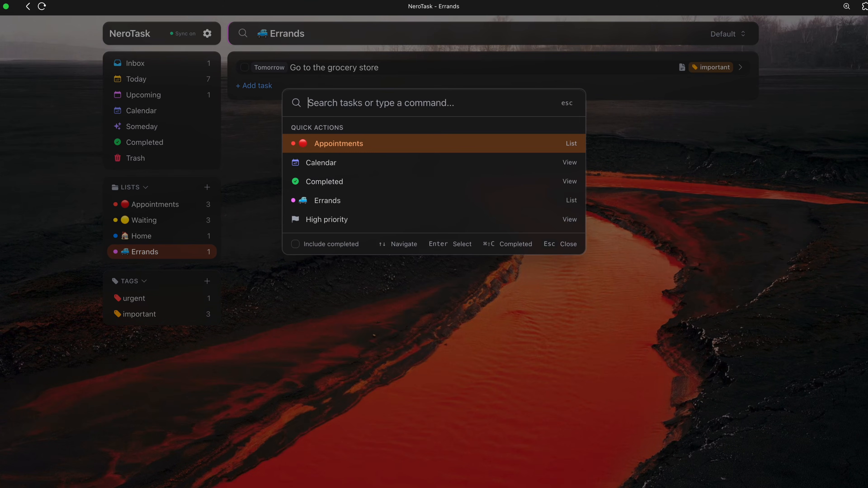
{"action": "type", "text": "oil"}
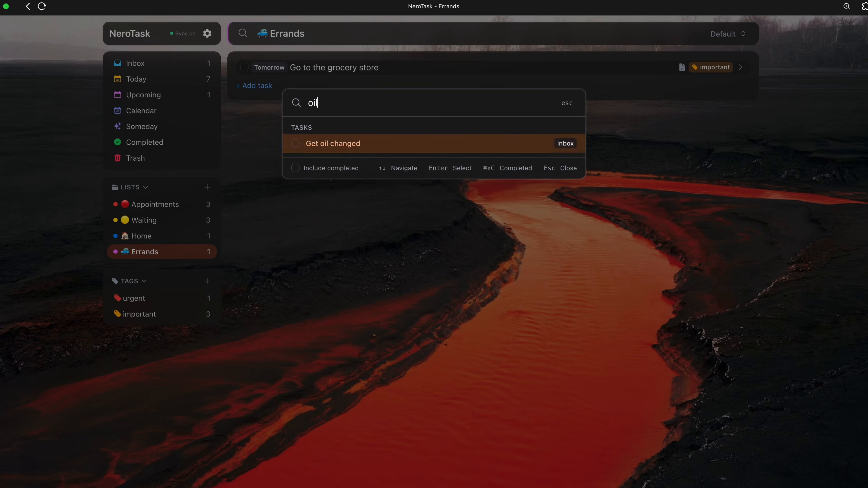
{"action": "key", "text": "Return"}
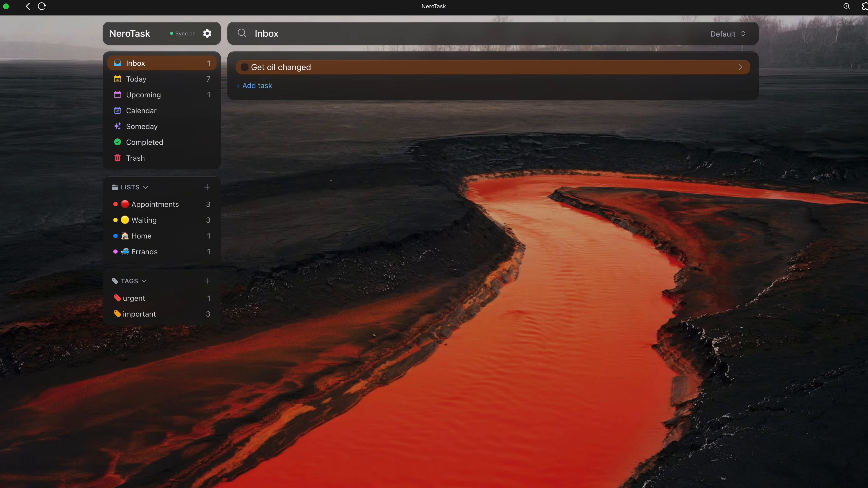
Add two tasks to the Inbox, titled "Buy new car" and "Get new TV"
{"action": "type", "text": "n"}
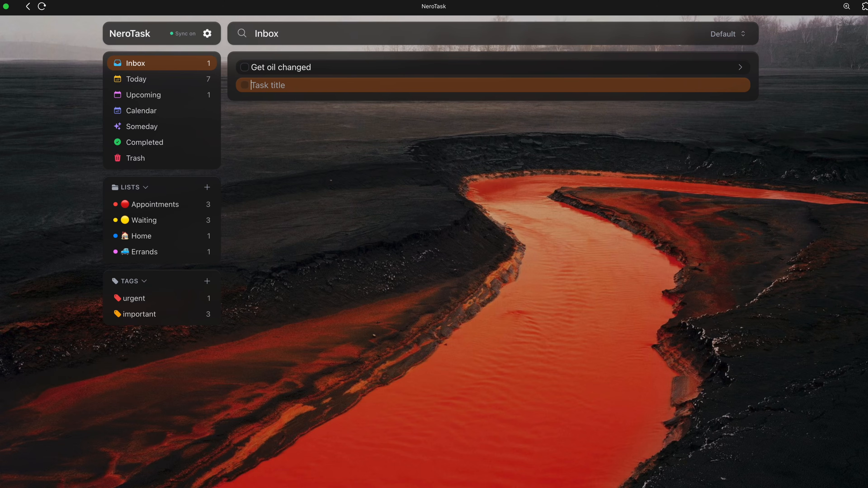
{"action": "type", "text": "Buy new car"}
{"action": "key", "text": "Return"}
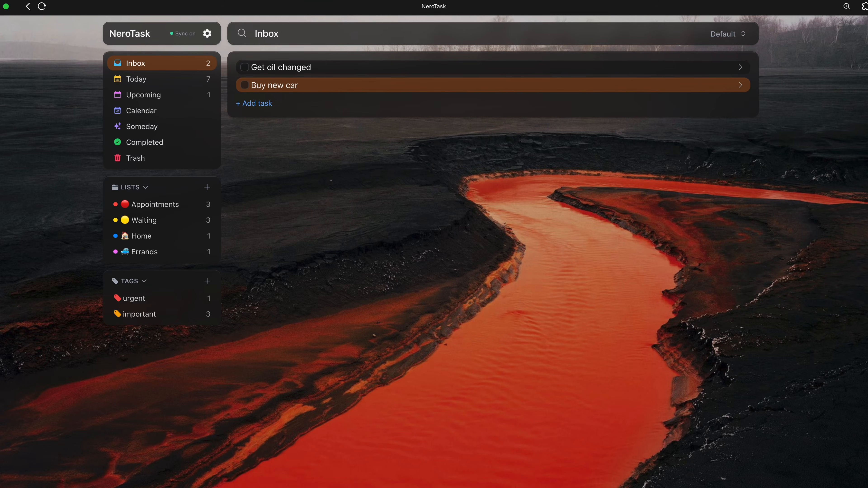
{"action": "type", "text": "Get new TV"}
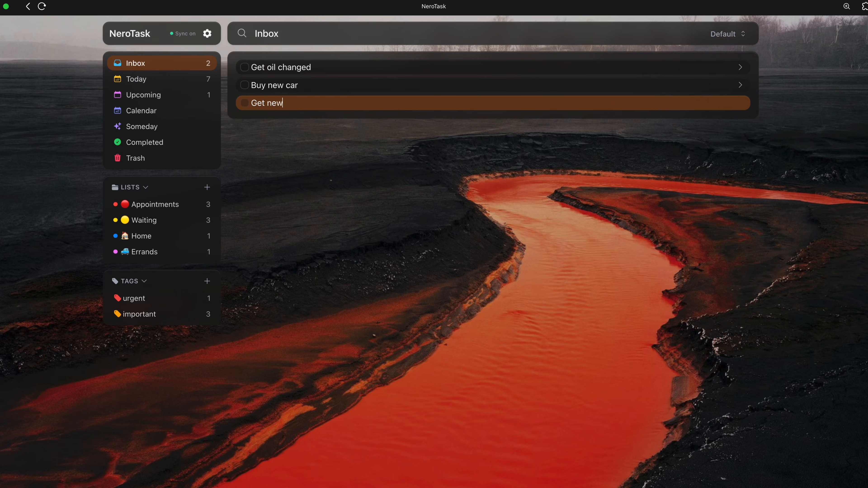
{"action": "key", "text": "Return"}
Select all three Inbox tasks together and move them to the Errands list
{"action": "key", "text": "Up"}
{"action": "key", "text": "Up"}
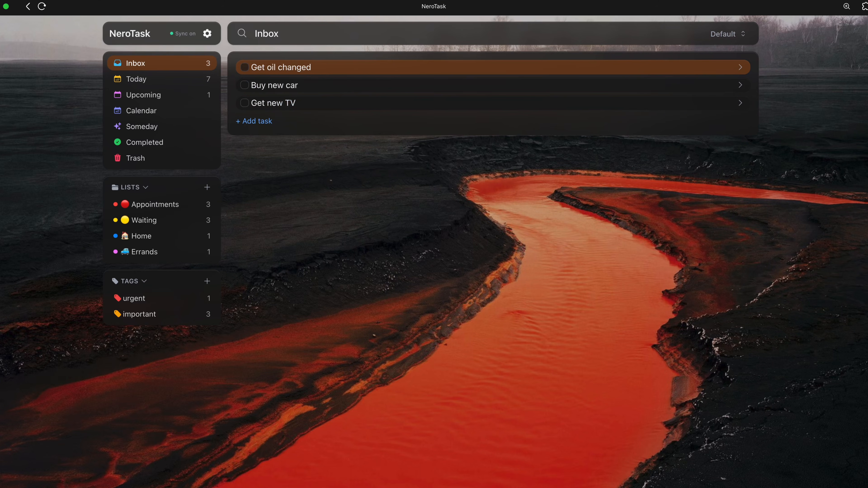
{"action": "key", "text": "super+a"}
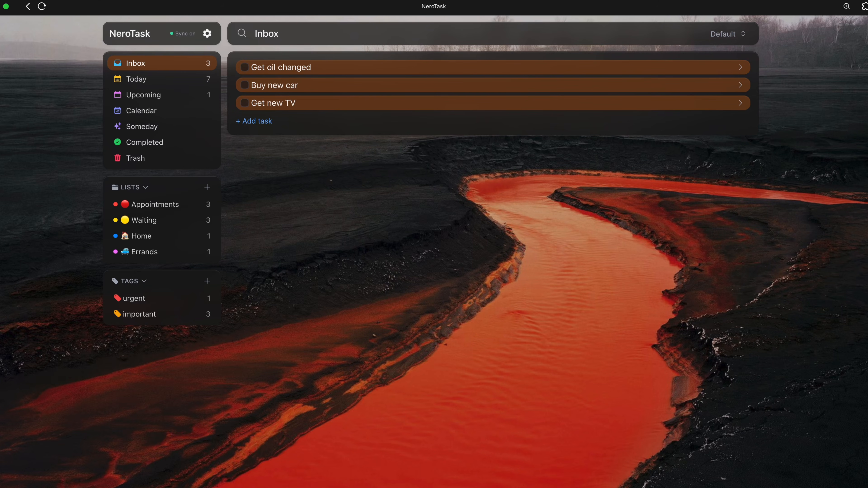
{"action": "key", "text": "m"}
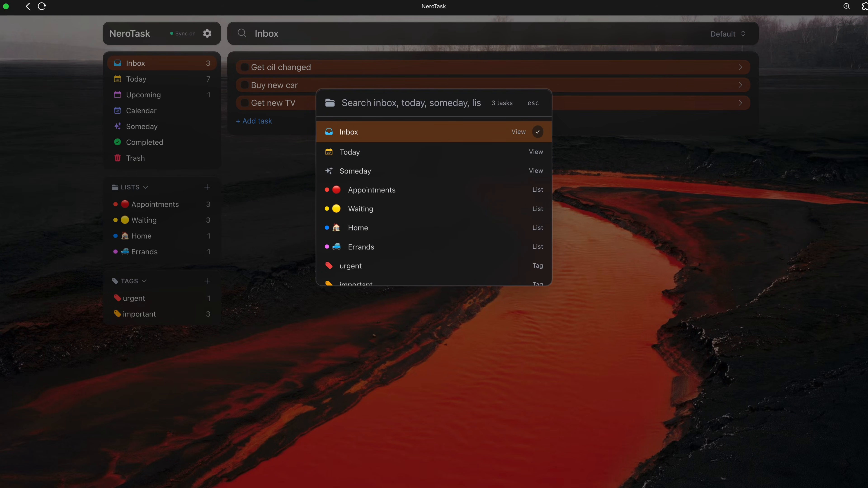
{"action": "type", "text": "apo"}
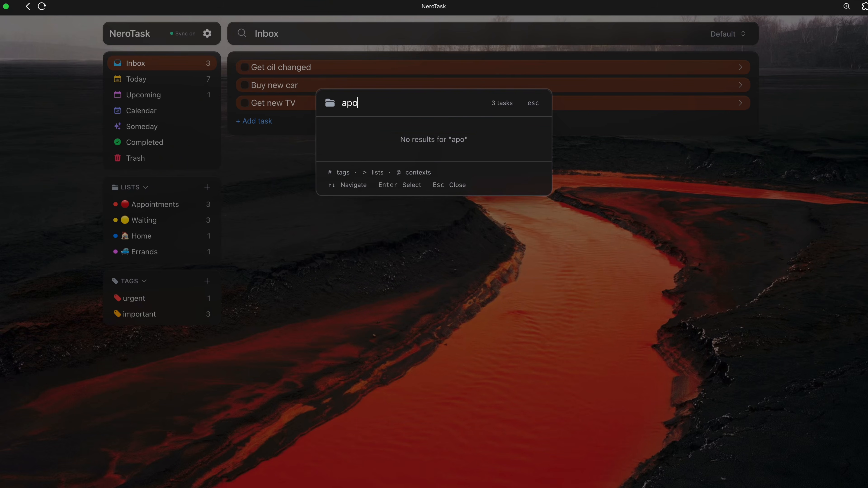
{"action": "key", "text": "BackSpace"}
{"action": "key", "text": "BackSpace"}
{"action": "key", "text": "BackSpace"}
{"action": "type", "text": "err"}
{"action": "key", "text": "Return"}
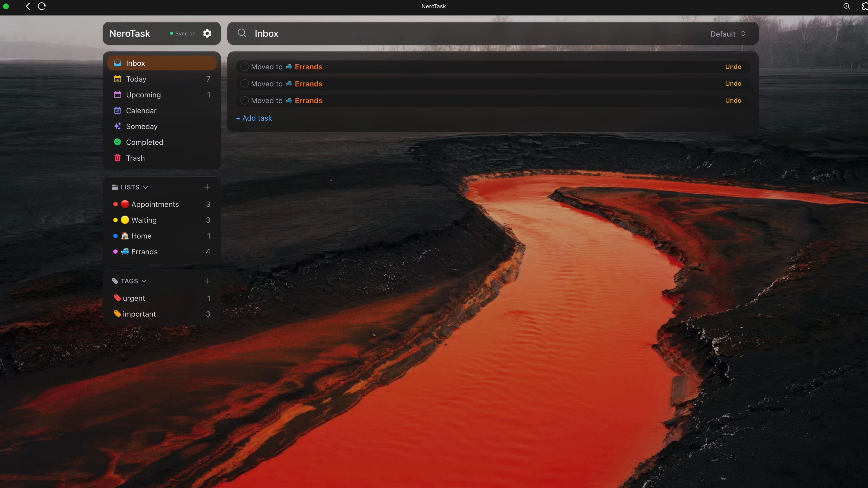
Go to the Errands list by searching for "er"
{"action": "key", "text": "super+k"}
{"action": "type", "text": "er"}
{"action": "key", "text": "Return"}
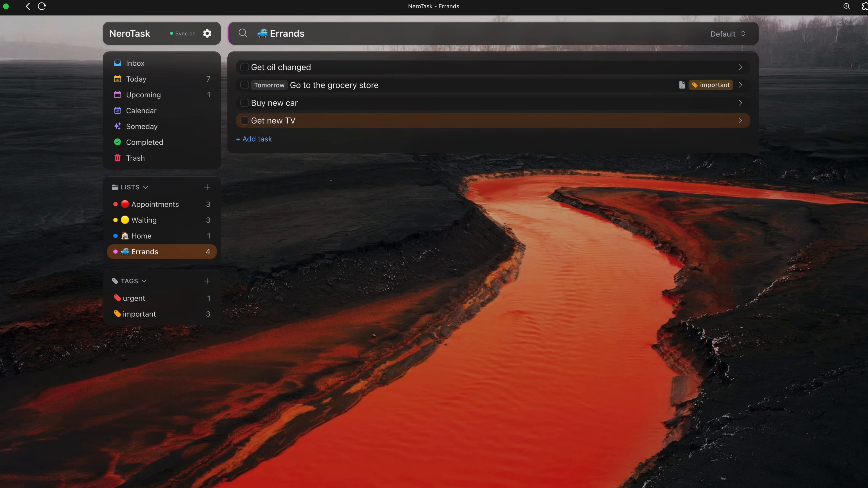
Select all four tasks in the Errands list and set their date with the phrase "in 3 days"
{"action": "key", "text": "Up"}
{"action": "key", "text": "Up"}
{"action": "key", "text": "Up"}
{"action": "key", "text": "Up"}
{"action": "key", "text": "Down"}
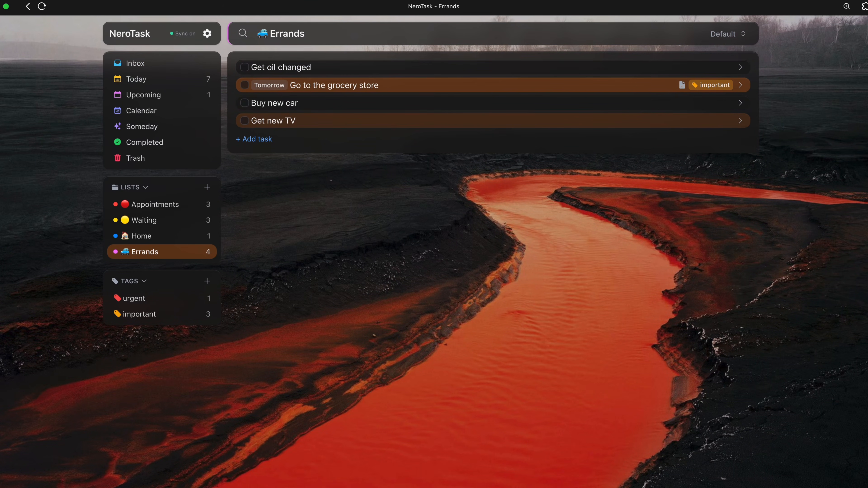
{"action": "key", "text": "Up"}
{"action": "key", "text": "shift+Down"}
{"action": "key", "text": "shift+Down"}
{"action": "key", "text": "shift+Down"}
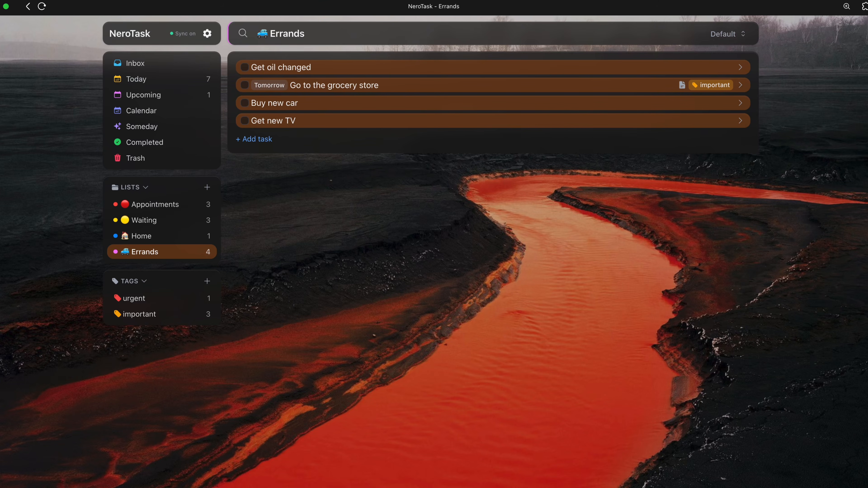
{"action": "key", "text": "d"}
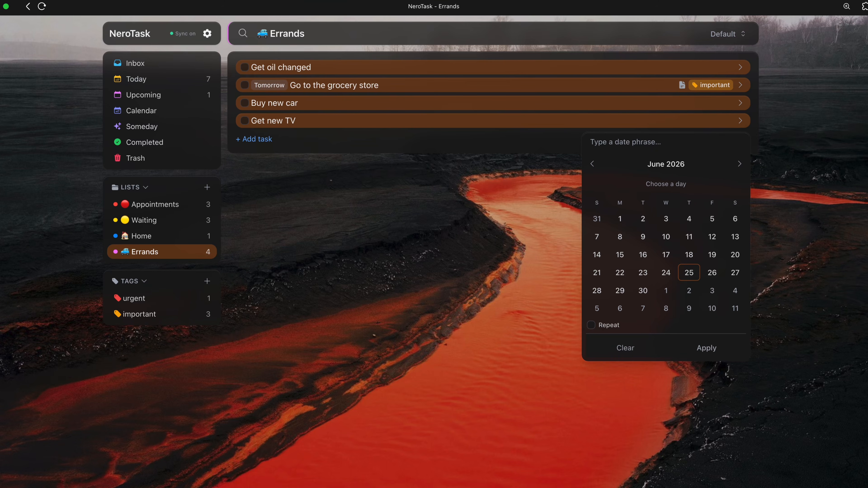
{"action": "type", "text": "in 3 days"}
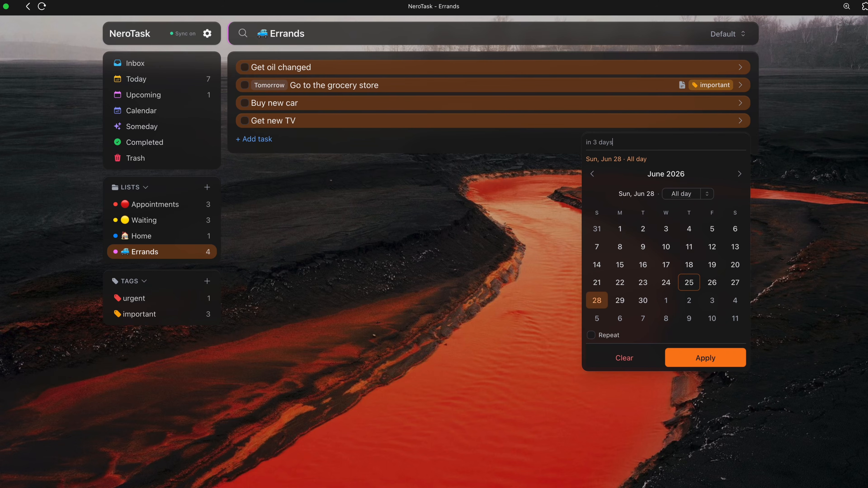
{"action": "key", "text": "Return"}
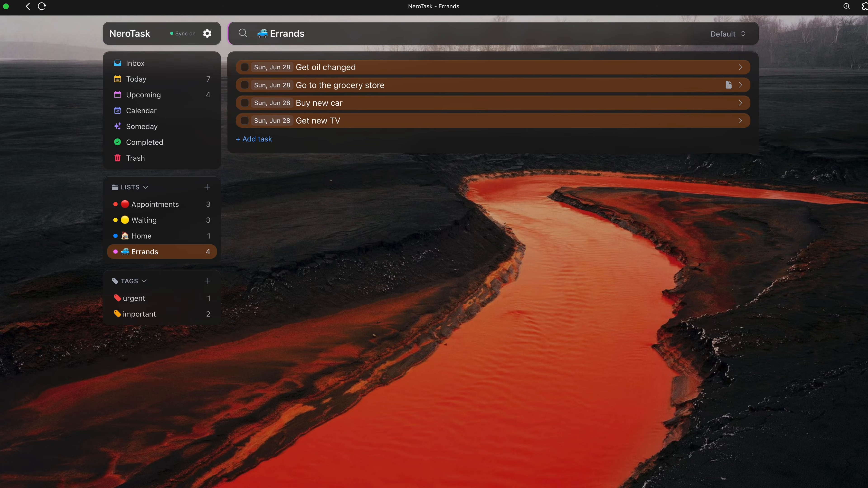
Remove the date from the four selected Errands tasks and schedule them for today
{"action": "key", "text": "r"}
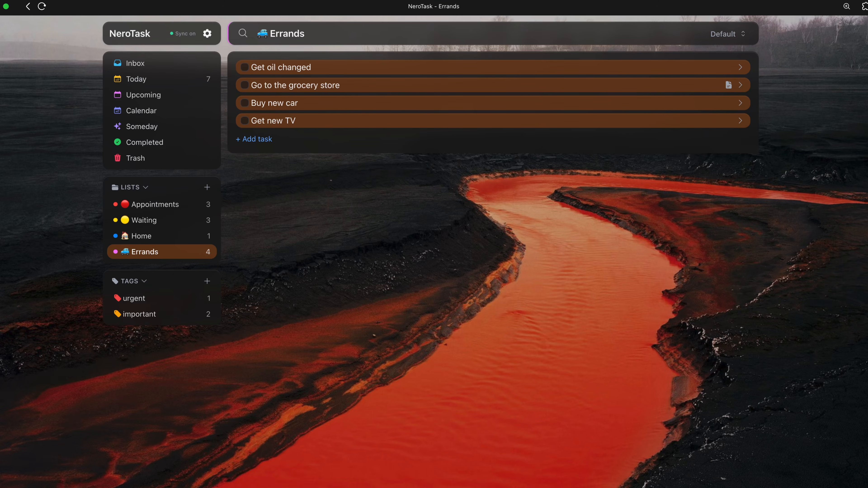
{"action": "key", "text": "t"}
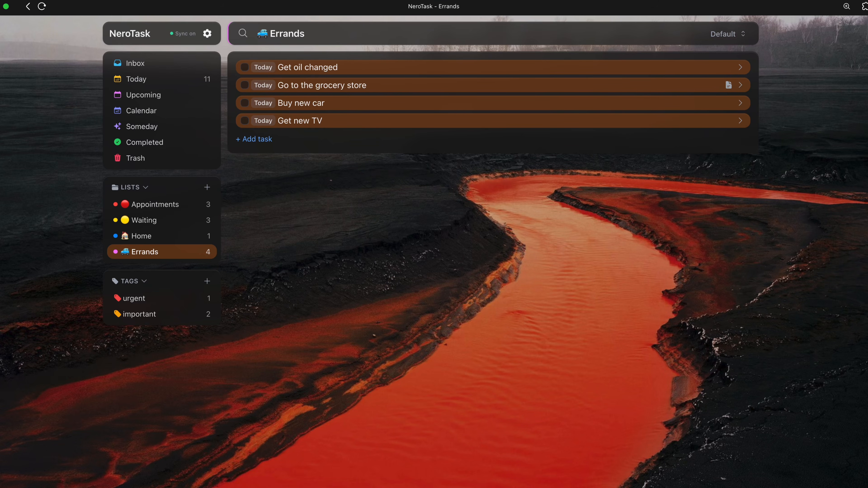
Move the four selected Errands tasks to the Appointments list and open that list
{"action": "left_click_drag", "start_coordinate": [427, 108], "coordinate": [189, 210]}
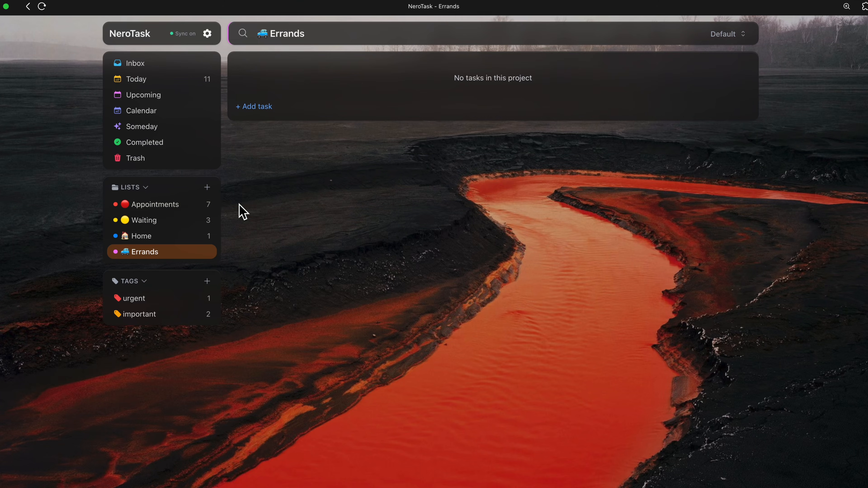
{"action": "left_click", "coordinate": [176, 207]}
Select the tasks from Return faulty air fryer through Get new TV and assign them the important tag
{"action": "left_click", "coordinate": [443, 123]}
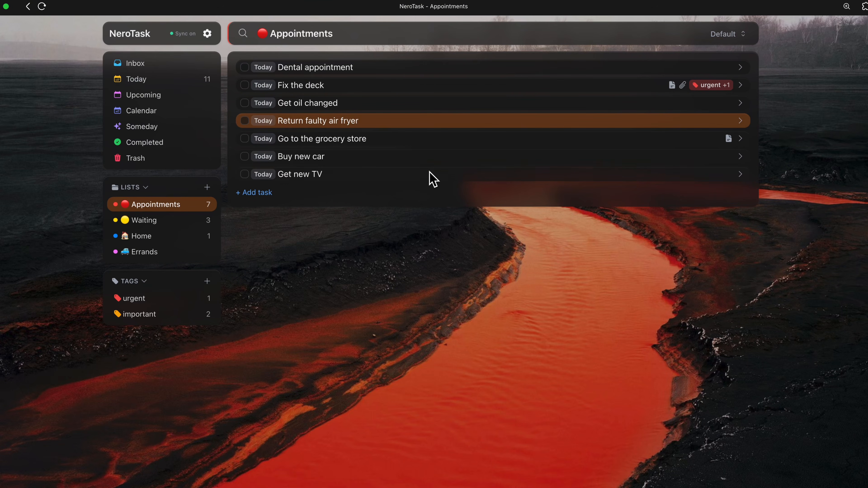
{"action": "left_click", "coordinate": [430, 174], "text": "shift"}
{"action": "left_click_drag", "start_coordinate": [428, 173], "coordinate": [187, 316]}
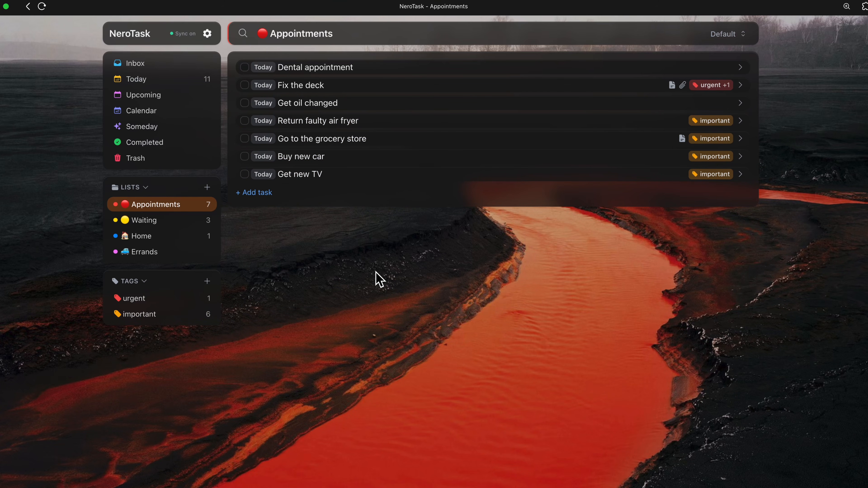
Undo the important tagging and the move of the four tasks to Appointments
{"action": "key", "text": "super+z"}
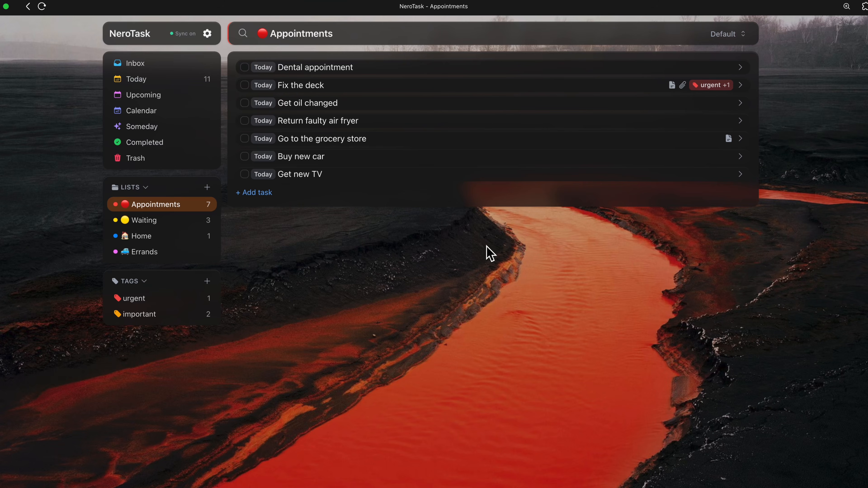
{"action": "key", "text": "super+z"}
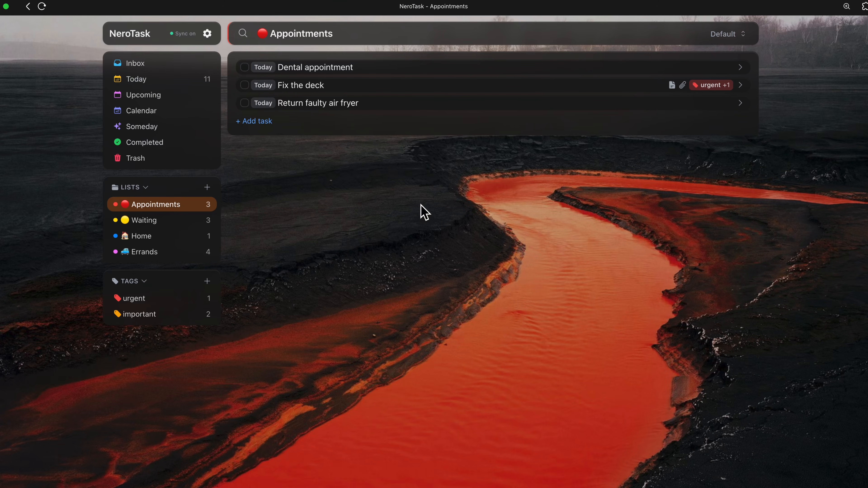
Open the Errands list and undo scheduling its four tasks for today
{"action": "left_click", "coordinate": [181, 252]}
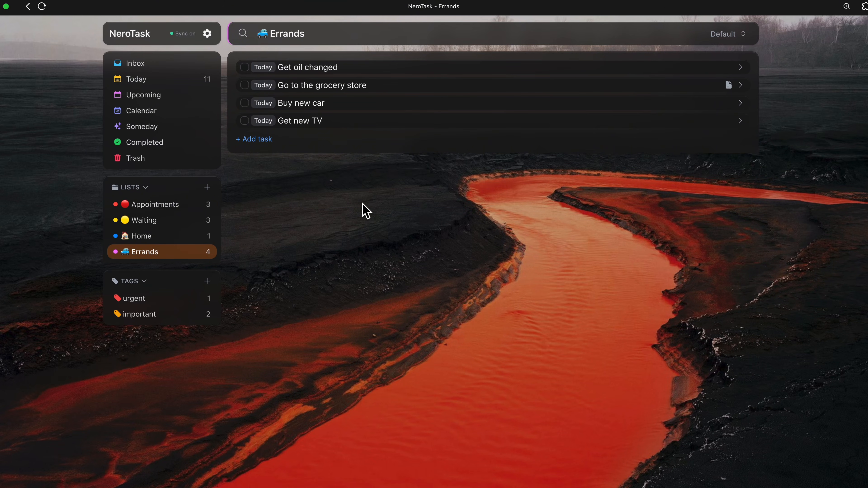
{"action": "key", "text": "super+z"}
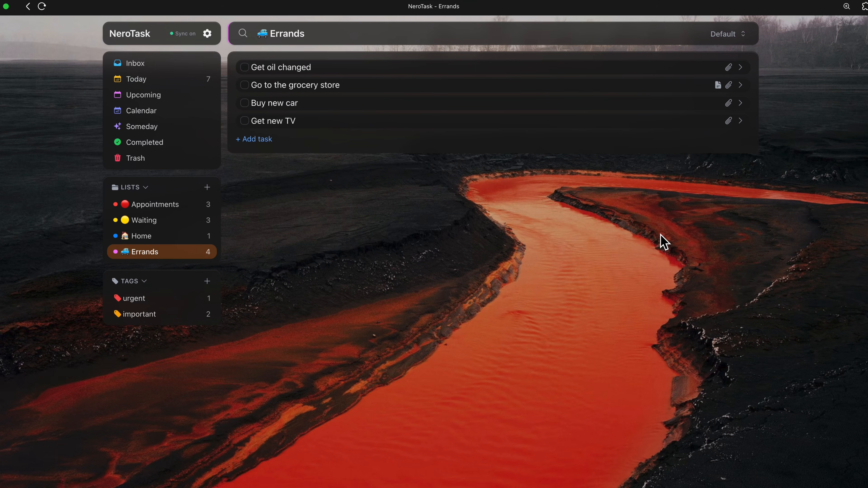
Browse through the sidebar's views and lists, including Upcoming and Someday, and return to the Errands list
{"action": "key", "text": "Up"}
{"action": "key", "text": "Up"}
{"action": "key", "text": "Up"}
{"action": "key", "text": "Up"}
{"action": "key", "text": "Up"}
{"action": "key", "text": "Up"}
{"action": "key", "text": "Up"}
{"action": "key", "text": "Up"}
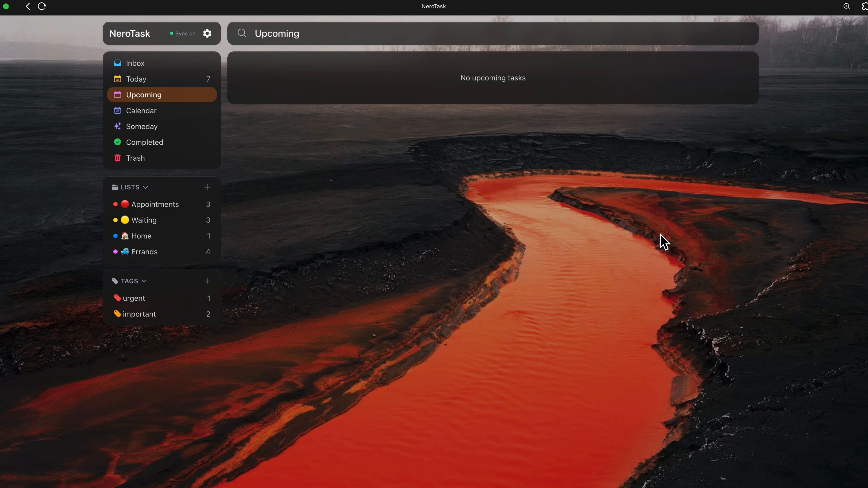
{"action": "key", "text": "Down"}
{"action": "key", "text": "Down"}
{"action": "key", "text": "Down"}
{"action": "key", "text": "Down"}
{"action": "key", "text": "Down"}
{"action": "key", "text": "Down"}
{"action": "key", "text": "Down"}
{"action": "key", "text": "Up"}
{"action": "key", "text": "Up"}
{"action": "key", "text": "Up"}
{"action": "key", "text": "Up"}
{"action": "key", "text": "Up"}
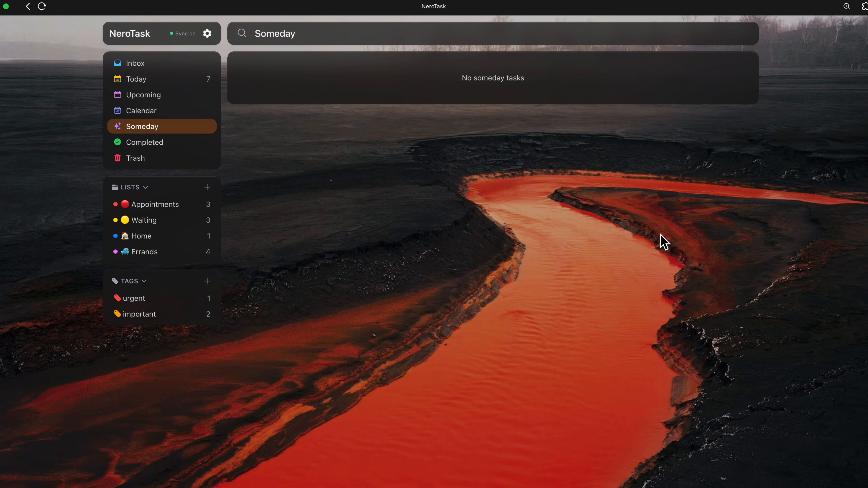
{"action": "key", "text": "Down"}
{"action": "key", "text": "Down"}
{"action": "key", "text": "Down"}
{"action": "key", "text": "Down"}
{"action": "key", "text": "Down"}
{"action": "key", "text": "Down"}
Step through the tasks in the Errands list, starting from Get oil changed
{"action": "key", "text": "Right"}
{"action": "key", "text": "Down"}
{"action": "key", "text": "Up"}
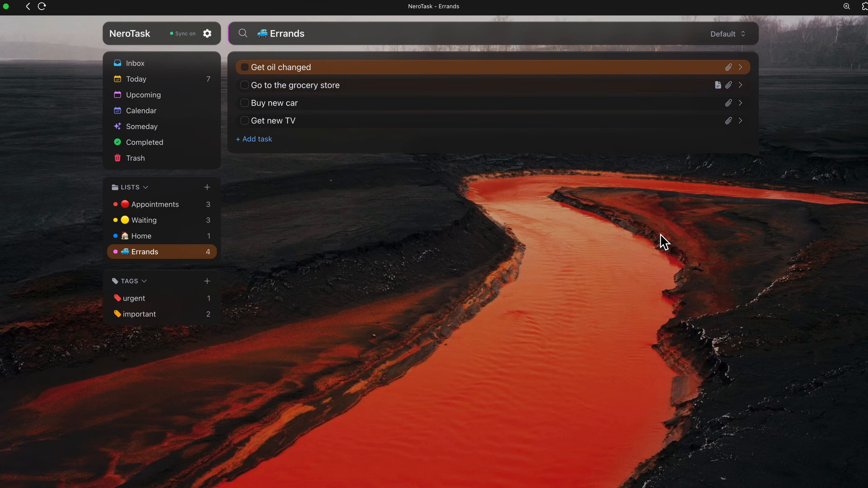
{"action": "key", "text": "Down"}
{"action": "key", "text": "Down"}
{"action": "key", "text": "Down"}
{"action": "key", "text": "Up"}
{"action": "key", "text": "Up"}
Browse the tasks of the Home, Waiting and Appointments lists in turn, ending at the Completed view
{"action": "key", "text": "Left"}
{"action": "key", "text": "Up"}
{"action": "key", "text": "Right"}
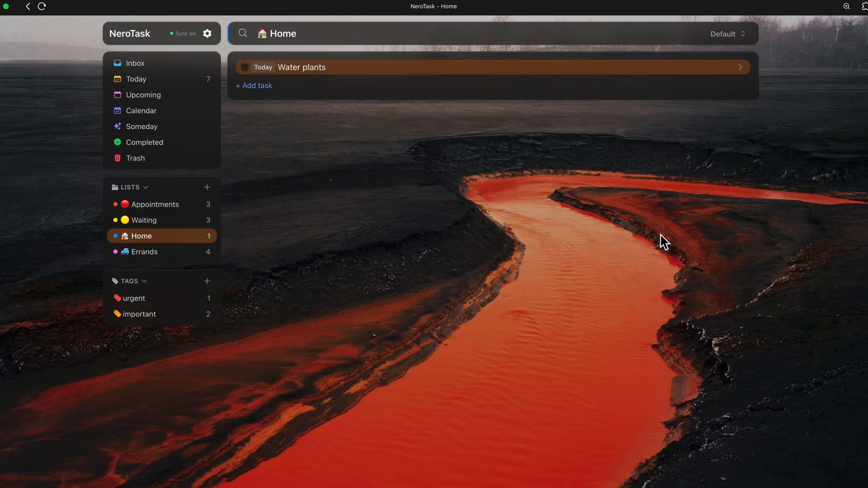
{"action": "key", "text": "Left"}
{"action": "key", "text": "Up"}
{"action": "key", "text": "Right"}
{"action": "key", "text": "Down"}
{"action": "key", "text": "Down"}
{"action": "key", "text": "Left"}
{"action": "key", "text": "Up"}
{"action": "key", "text": "Right"}
{"action": "key", "text": "Left"}
{"action": "key", "text": "Up"}
{"action": "key", "text": "Up"}
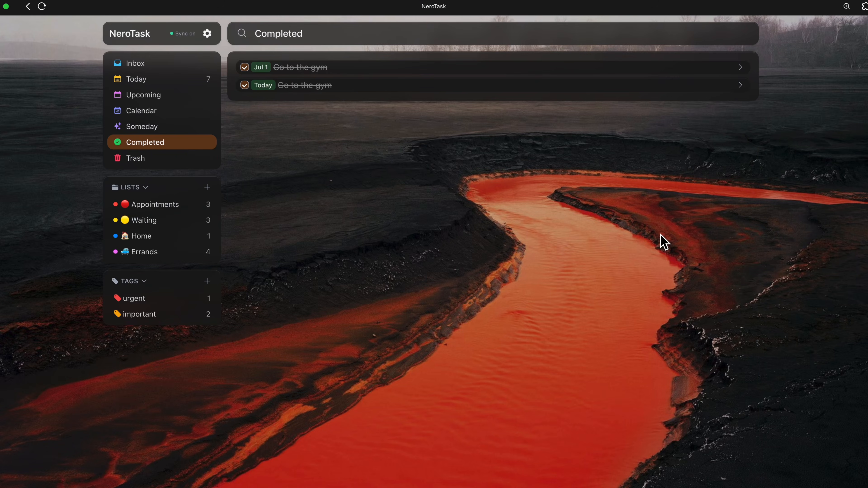
Return to the Appointments list and step through its tasks
{"action": "key", "text": "Down"}
{"action": "key", "text": "Down"}
{"action": "key", "text": "Right"}
{"action": "key", "text": "Down"}
{"action": "key", "text": "Down"}
{"action": "key", "text": "Down"}
{"action": "key", "text": "Down"}
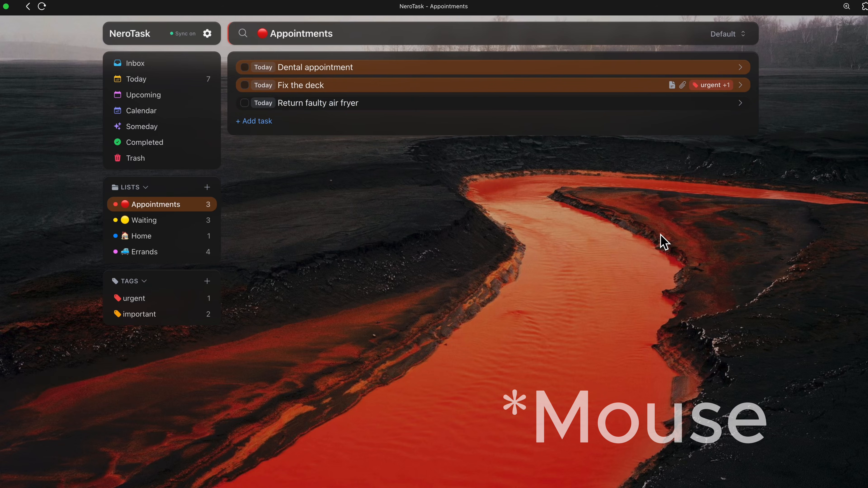
Select Fix the deck in the Appointments list and reorder it up and down, leaving it below Return faulty air fryer
{"action": "key", "text": "Down"}
{"action": "key", "text": "Down"}
{"action": "key", "text": "Down"}
{"action": "key", "text": "Up"}
{"action": "key", "text": "Down"}
{"action": "key", "text": "Up"}
{"action": "key", "text": "Down"}
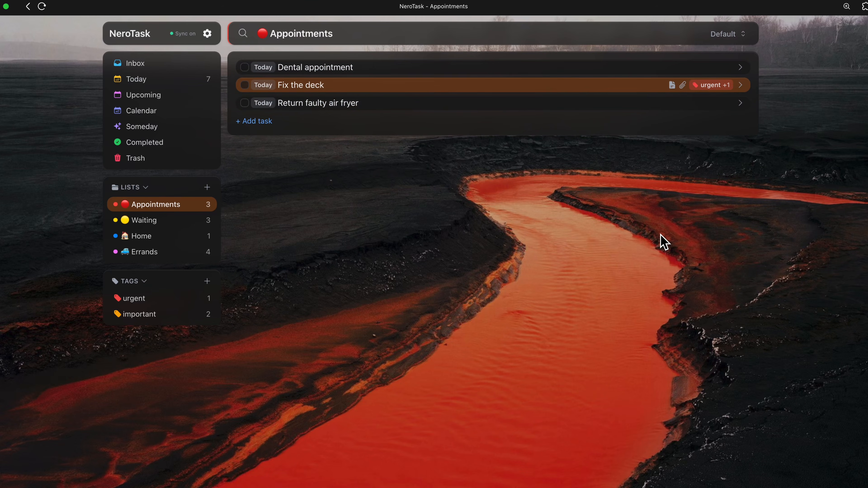
{"action": "key", "text": "super+Down"}
{"action": "key", "text": "super+Up"}
{"action": "key", "text": "super+Down"}
{"action": "key", "text": "super+alt+Up"}
{"action": "key", "text": "super+alt+Down"}
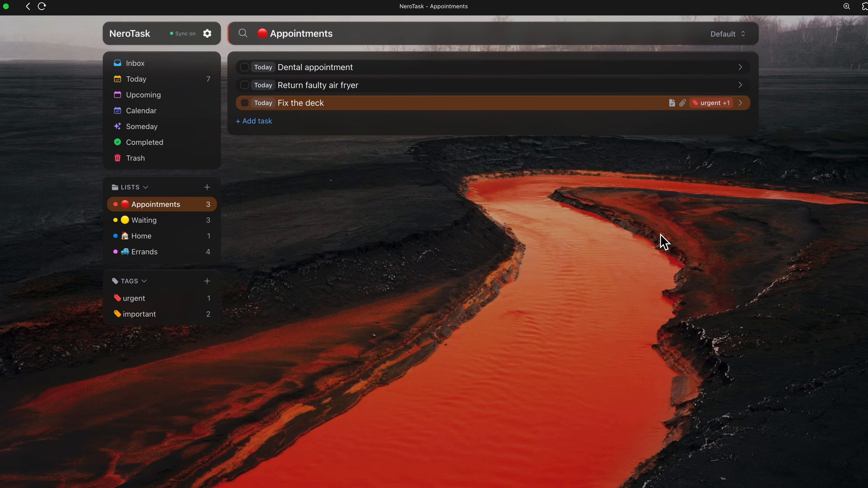
{"action": "key", "text": "super+alt+Up"}
{"action": "key", "text": "super+alt+Down"}
Go to the Errands list and preview the attachment of Get oil changed in full screen
{"action": "key", "text": "Left"}
{"action": "key", "text": "Down"}
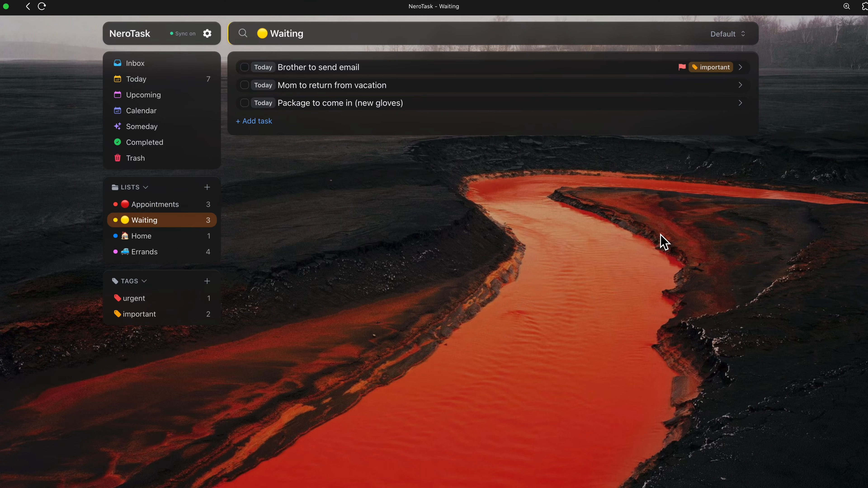
{"action": "key", "text": "Down"}
{"action": "key", "text": "Down"}
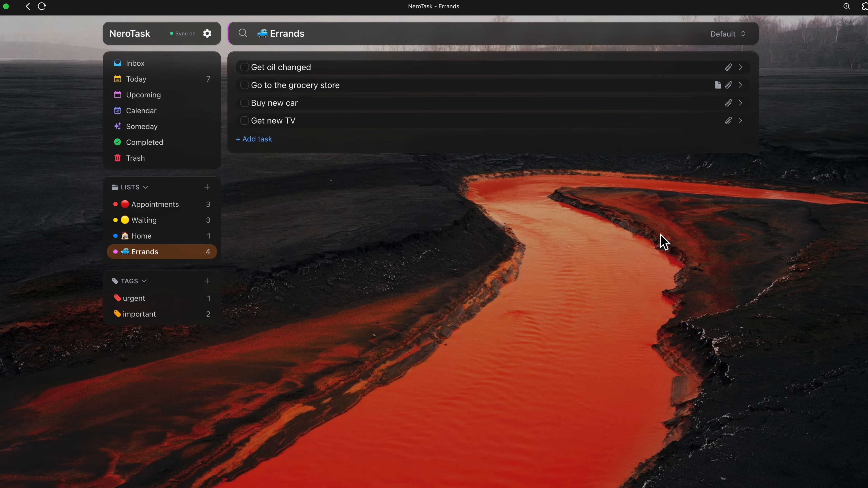
{"action": "key", "text": "Right"}
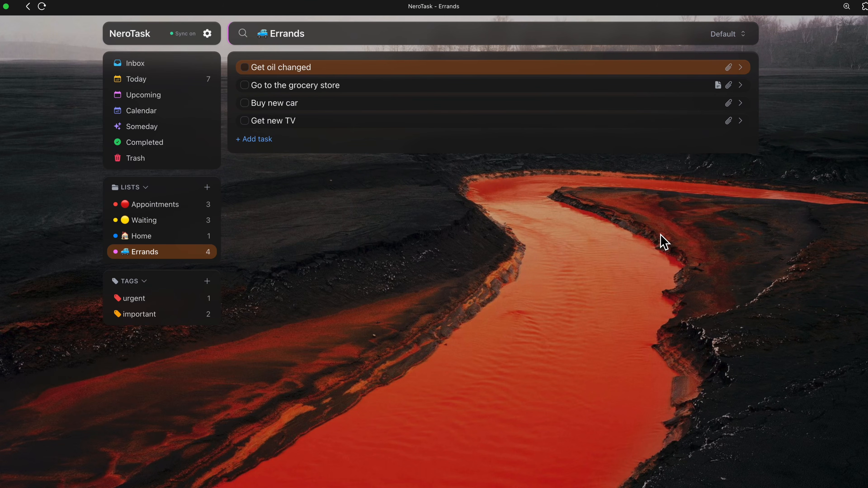
{"action": "key", "text": "space"}
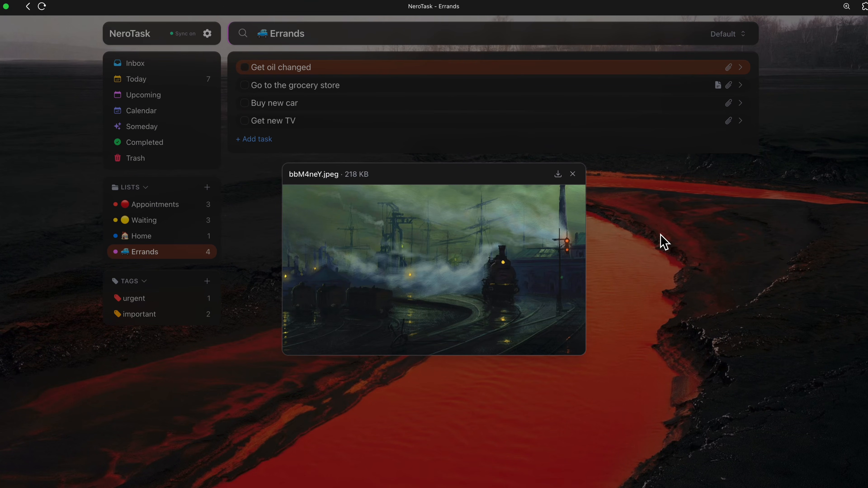
{"action": "key", "text": "f"}
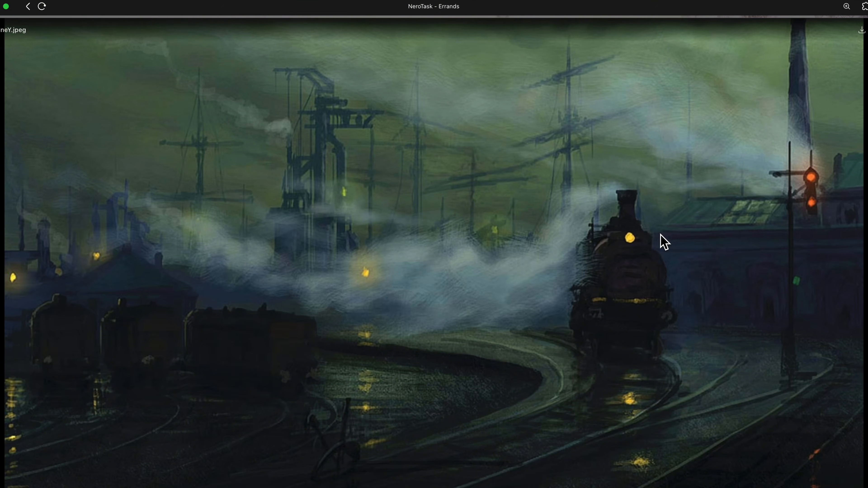
Page through the full-screen attachments to the Get new TV video, pause it and return to the small preview
{"action": "key", "text": "Right"}
{"action": "key", "text": "Right"}
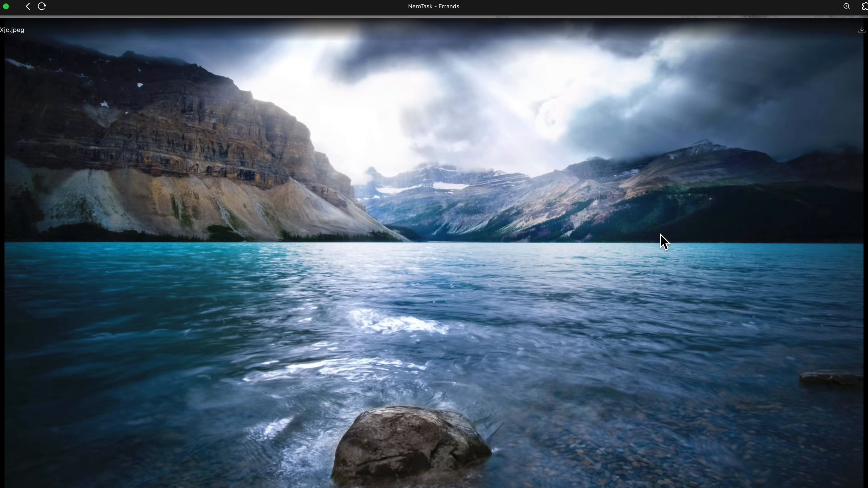
{"action": "key", "text": "Right"}
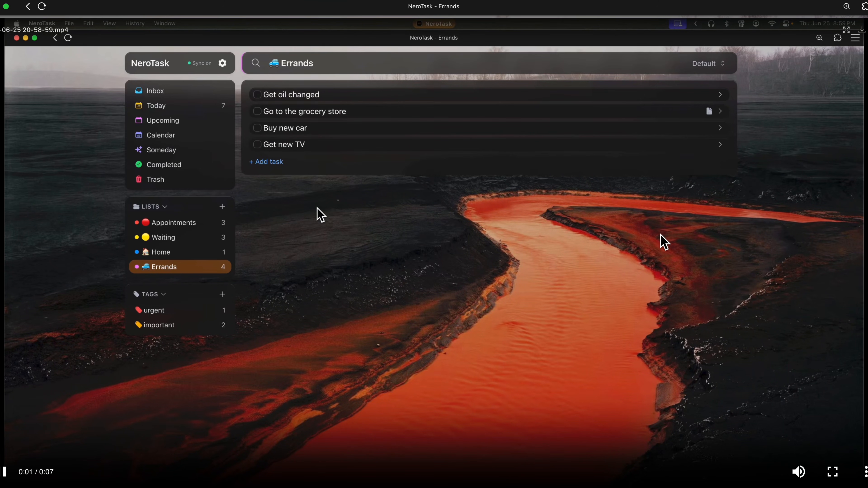
{"action": "key", "text": "space"}
{"action": "key", "text": "Escape"}
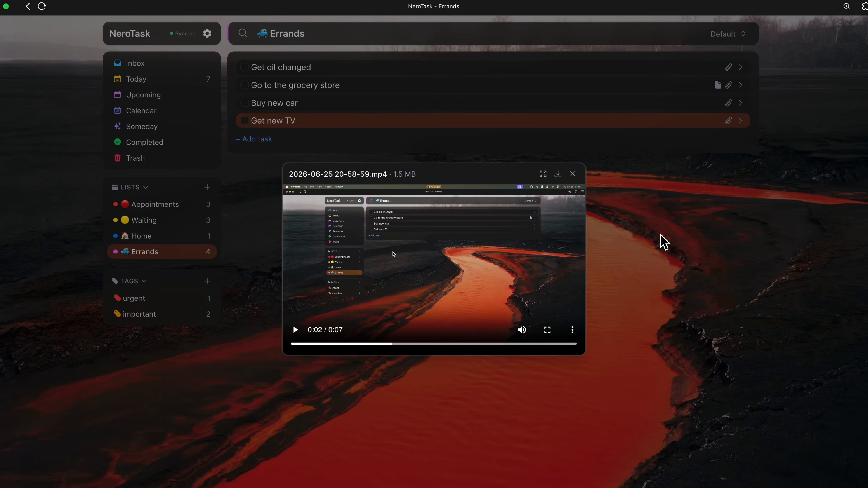
Toggle the paused video in and out of full screen and close the preview
{"action": "key", "text": "f"}
{"action": "key", "text": "f"}
{"action": "key", "text": "f"}
{"action": "key", "text": "Escape"}
Move back up through the Errands tasks to Get oil changed and preview its attachment
{"action": "key", "text": "Up"}
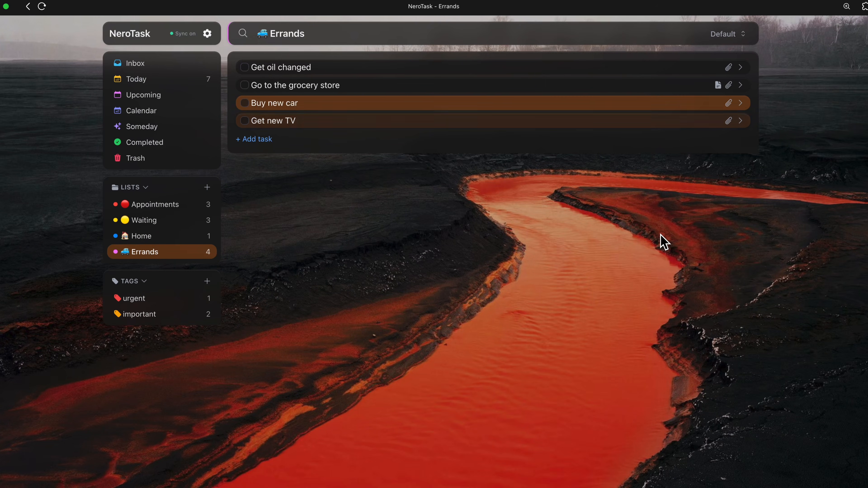
{"action": "key", "text": "Up"}
{"action": "key", "text": "Up"}
{"action": "key", "text": "Down"}
{"action": "key", "text": "Up"}
{"action": "key", "text": "Down"}
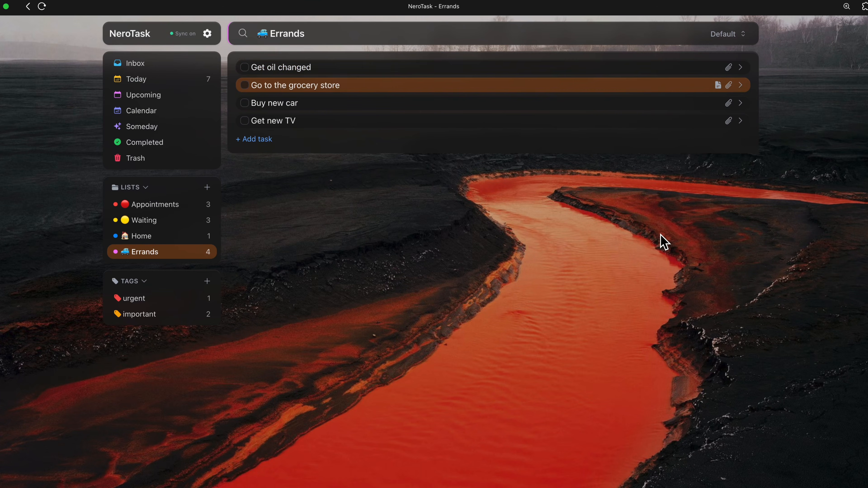
{"action": "key", "text": "Up"}
{"action": "key", "text": "space"}
Switch the open preview back and forth between the attachments of the first three Errands tasks
{"action": "key", "text": "Down"}
{"action": "key", "text": "Down"}
{"action": "key", "text": "Up"}
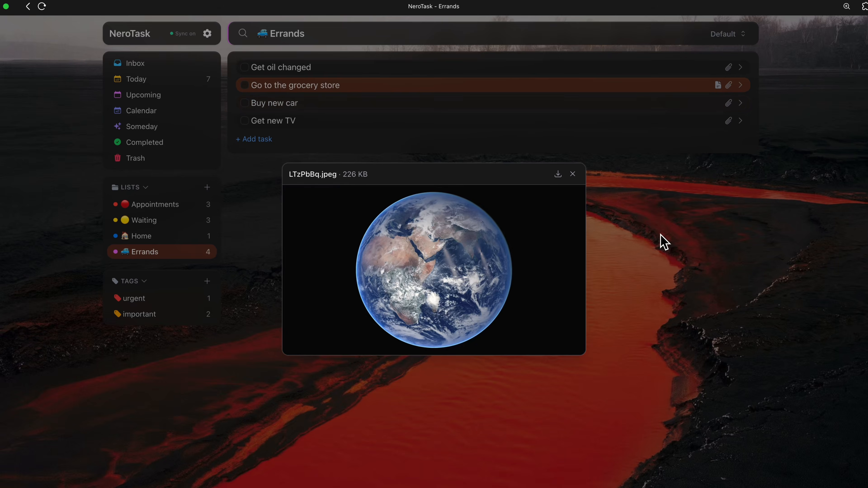
{"action": "key", "text": "Up"}
{"action": "key", "text": "Down"}
{"action": "key", "text": "Up"}
Browse the same attachments in full screen, close the preview from Go to the grocery store and select Buy new car
{"action": "key", "text": "f"}
{"action": "key", "text": "Down"}
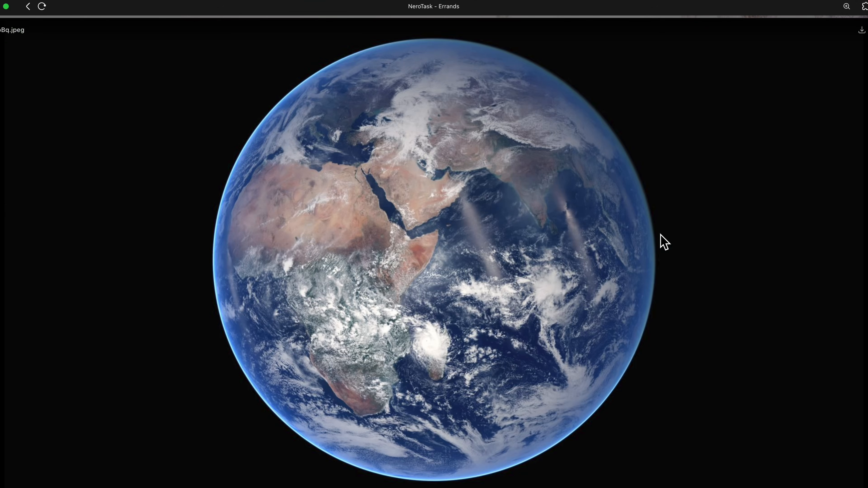
{"action": "key", "text": "Down"}
{"action": "key", "text": "Up"}
{"action": "key", "text": "Up"}
{"action": "key", "text": "Down"}
{"action": "key", "text": "f"}
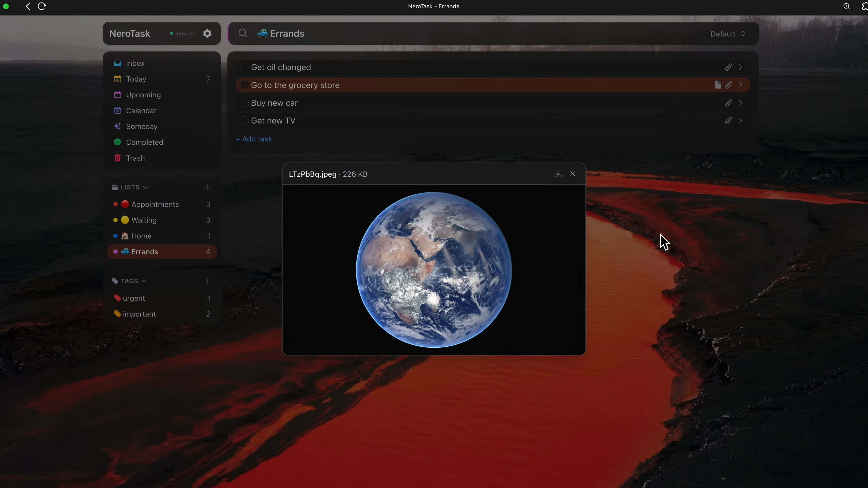
{"action": "key", "text": "space"}
{"action": "key", "text": "Down"}
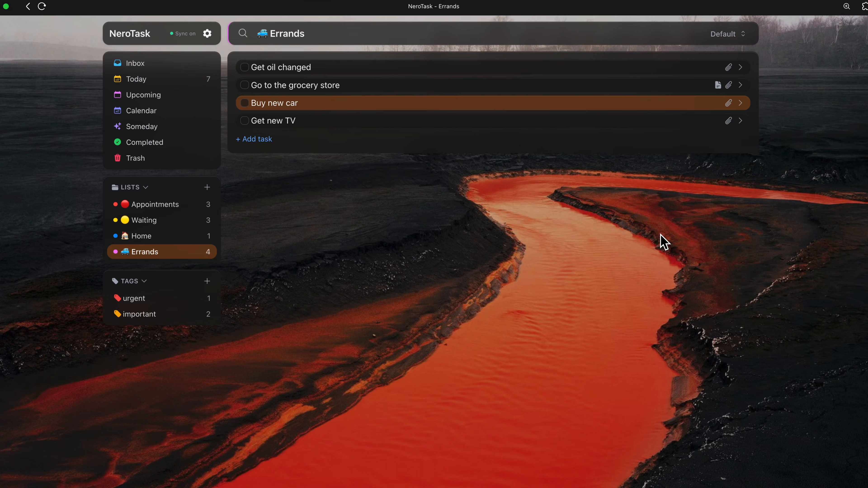